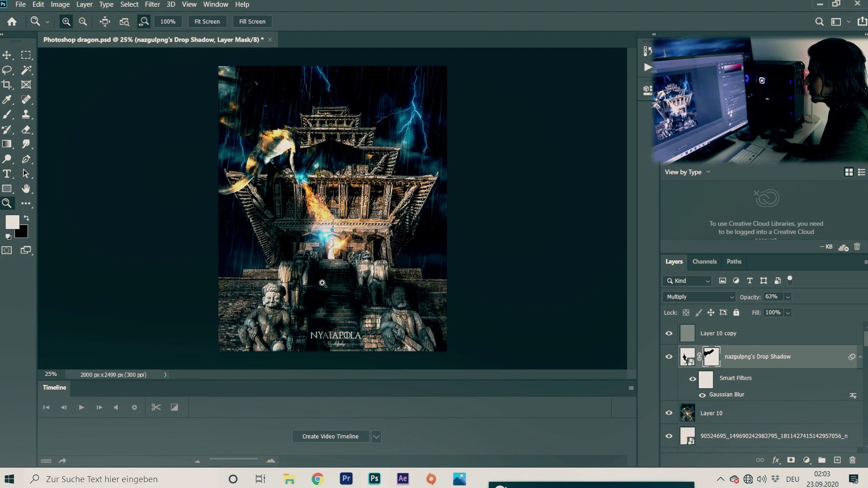
Toggle the visibility of the nazgulpng's Drop Shadow layer to compare the picture with and without the dragon's shadow.
left_click(676, 358)
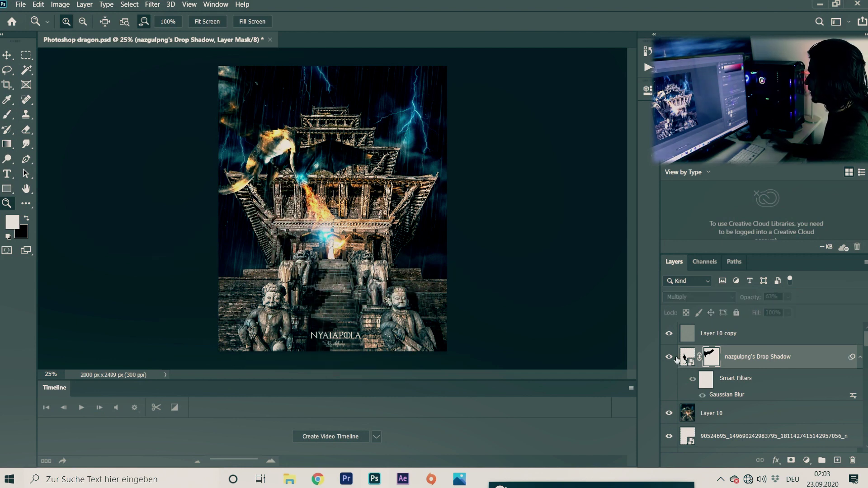
left_click(672, 358)
left_click(673, 358)
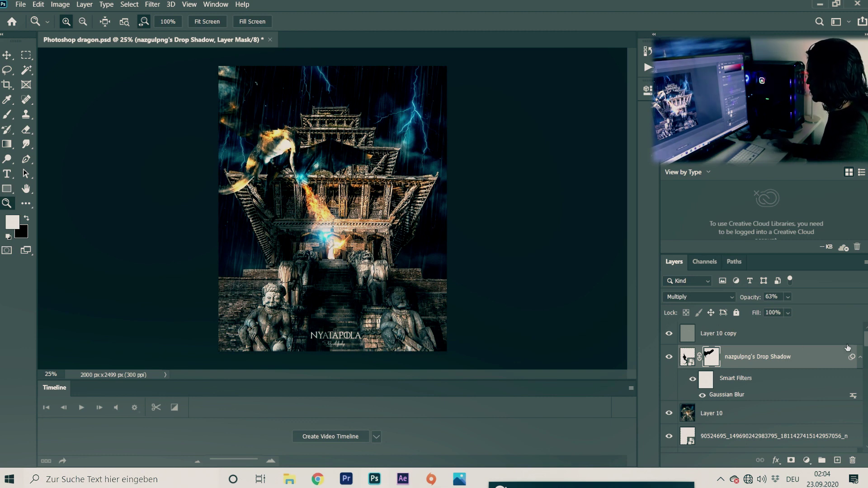
Hide the layers Layer 10 copy, nazgulpng's Drop Shadow and Layer 10.
left_click(670, 335)
left_click(669, 357)
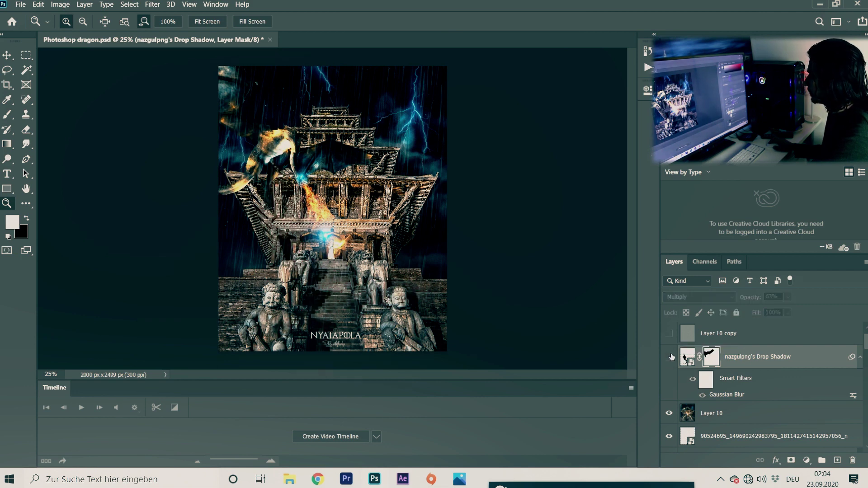
scroll(671, 361, "down", 2)
left_click(669, 367)
Hide the image layer directly above the title, the NYATAPOLA text layer and the Rain12-ShareAE layer.
scroll(673, 370, "down", 1)
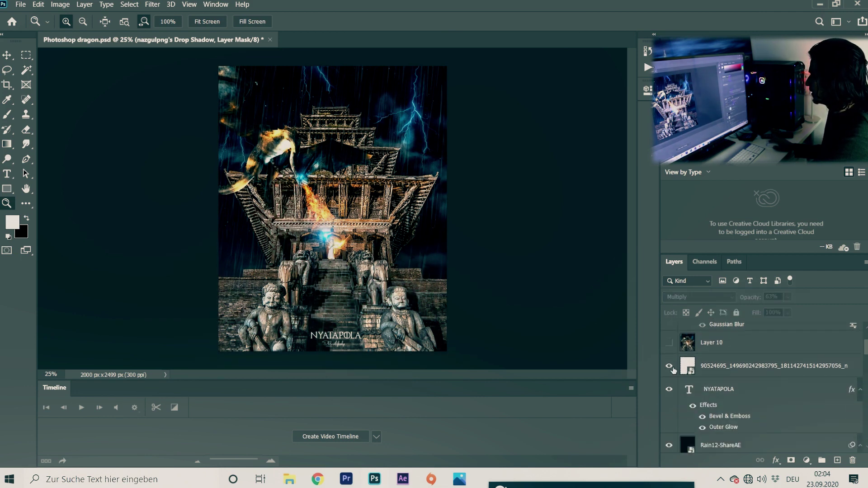
left_click(670, 367)
scroll(670, 367, "down", 1)
left_click(670, 366)
scroll(669, 366, "down", 1)
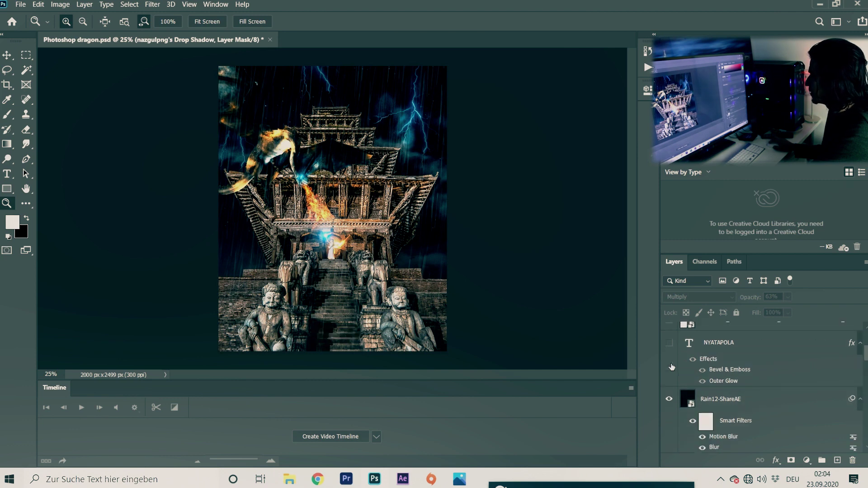
left_click(669, 399)
Hide Layer 8, Layer 7 and the 33 copy layer.
scroll(669, 406, "down", 3)
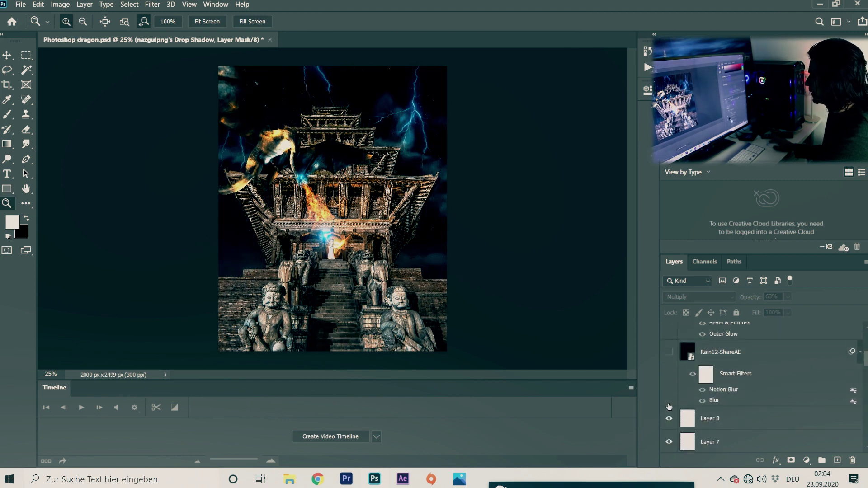
left_click(669, 394)
scroll(669, 394, "down", 1)
left_click(669, 396)
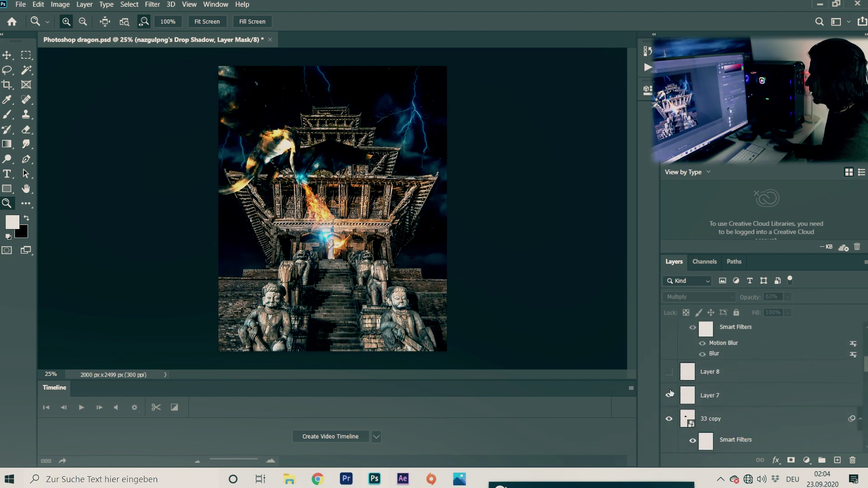
scroll(670, 393, "down", 1)
left_click(669, 395)
Hide the layers 33, Layer 6 copy and Layer 6.
scroll(670, 396, "down", 3)
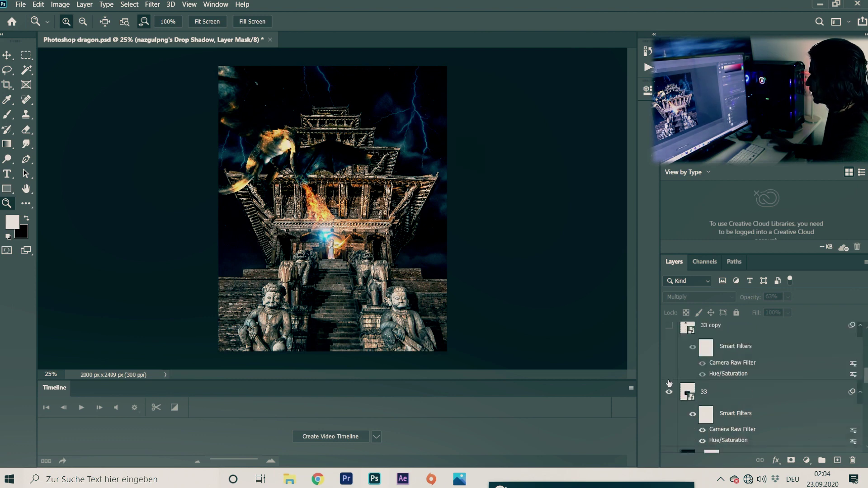
left_click(670, 399)
scroll(670, 396, "down", 3)
left_click(669, 391)
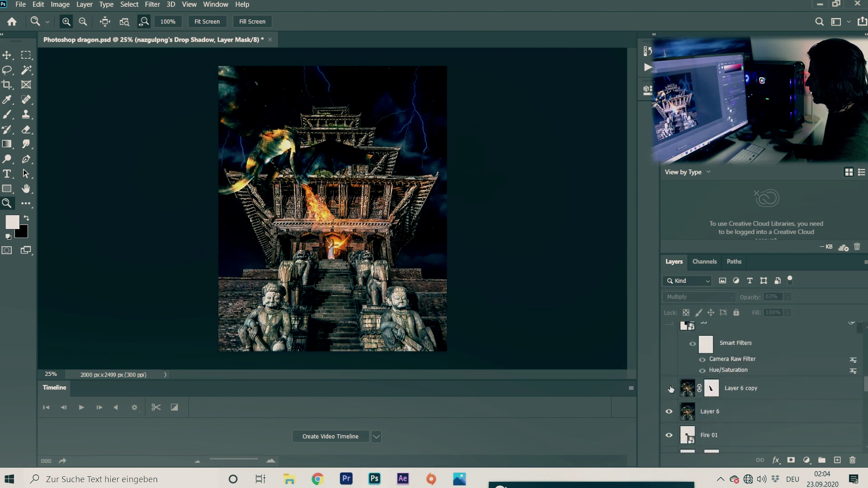
scroll(670, 390, "down", 1)
left_click(669, 389)
Hide the Fire 01 and Fire 03 layers.
scroll(670, 389, "down", 2)
left_click(669, 367)
left_click(670, 387)
Hide Layer 4 copy, Layer 4 and the Curves 1 adjustment layer.
scroll(670, 388, "down", 1)
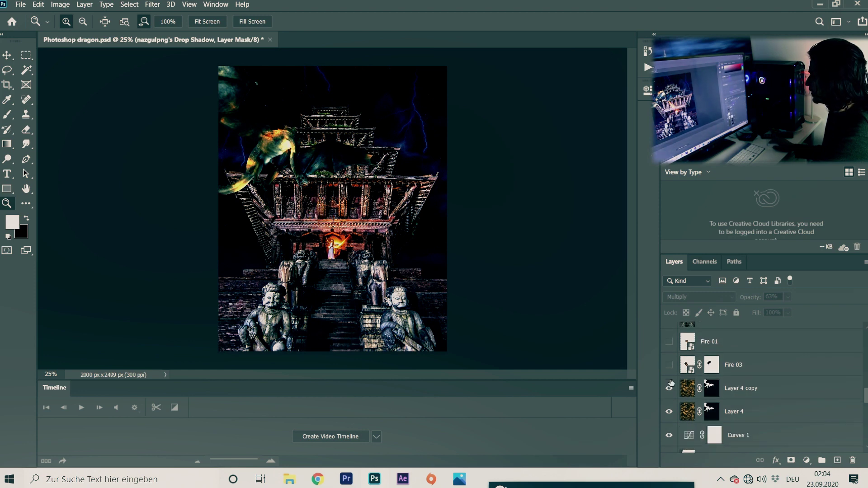
left_click(669, 388)
scroll(670, 388, "down", 2)
left_click(669, 365)
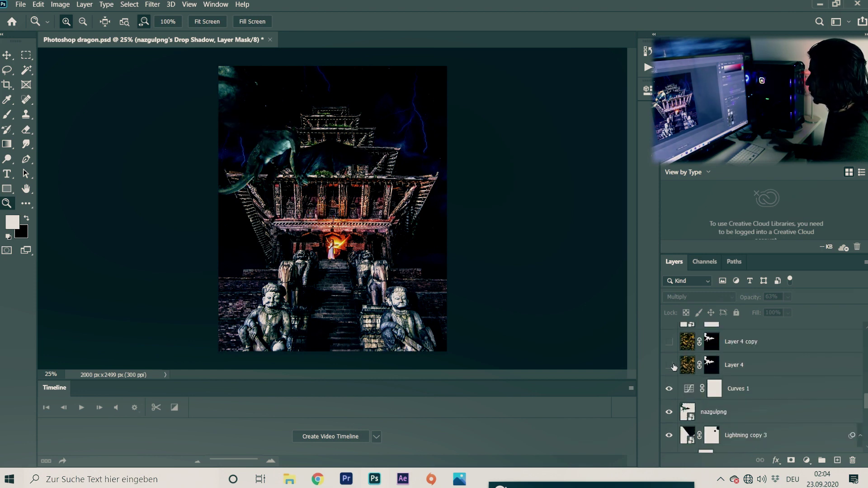
left_click(669, 388)
Hide the nazgulpng dragon layer and the Lightning copy 3 layer.
scroll(670, 389, "down", 2)
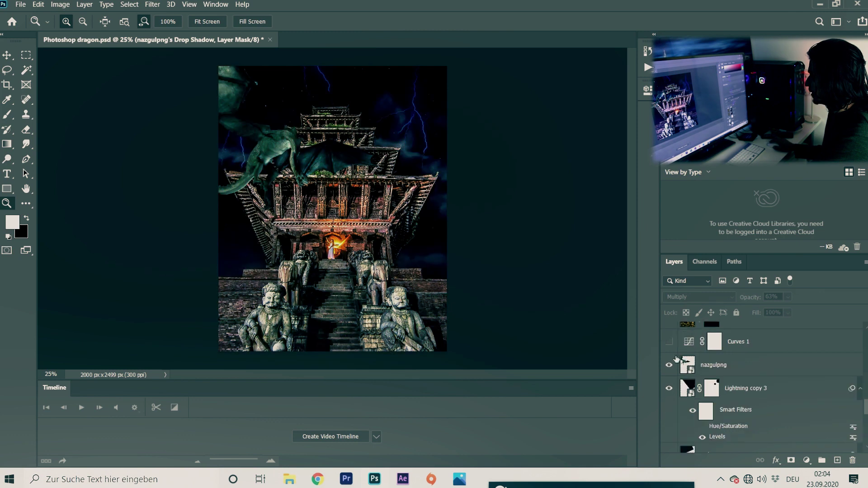
left_click(668, 366)
scroll(669, 367, "down", 1)
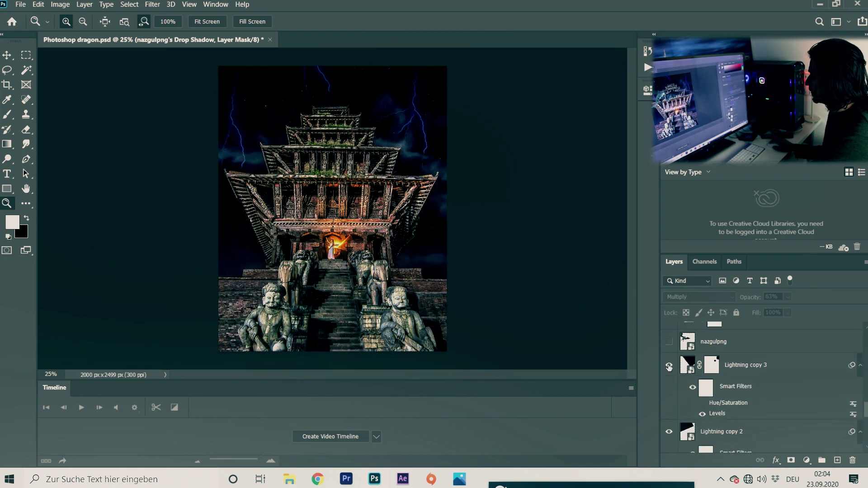
left_click(669, 366)
scroll(670, 370, "down", 1)
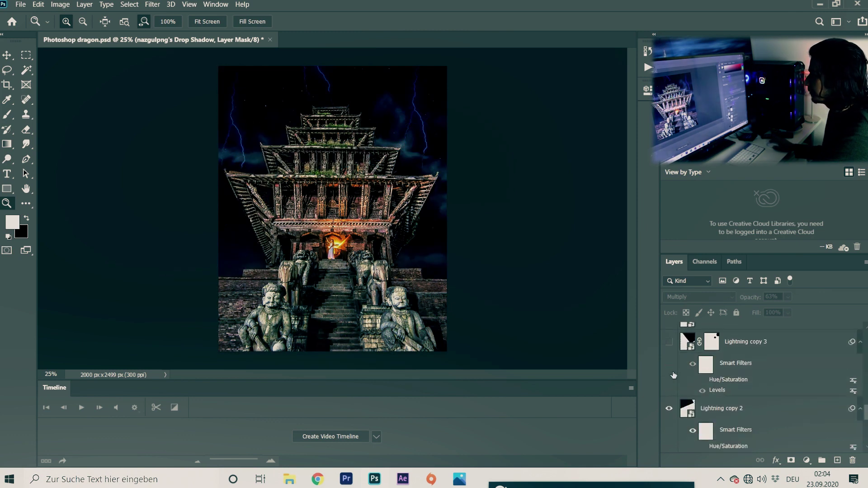
Hide the Lightning copy 2, Lightning and Lightning copy layers.
scroll(671, 409, "down", 2)
left_click(669, 404)
scroll(673, 402, "down", 1)
scroll(674, 401, "down", 1)
left_click(669, 400)
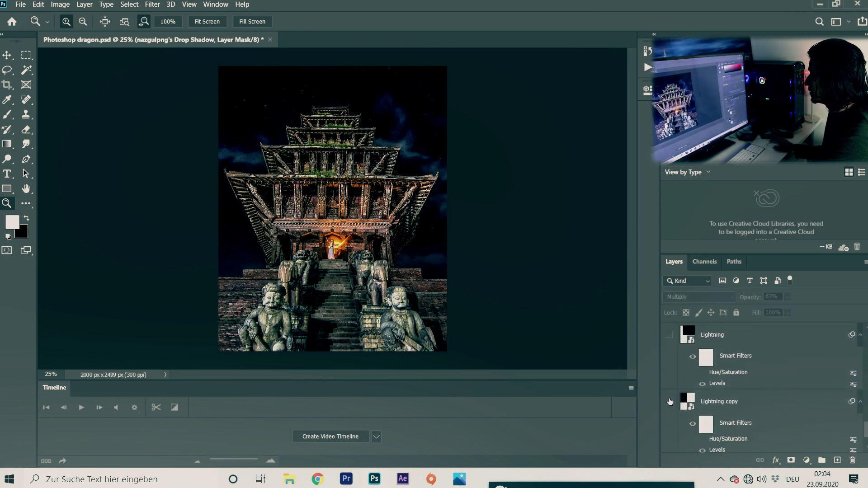
Hide the Background copy layer and select the Background layer, keeping only the temple image visible.
scroll(669, 401, "down", 1)
left_click(667, 441)
left_click(668, 440)
left_click(708, 437)
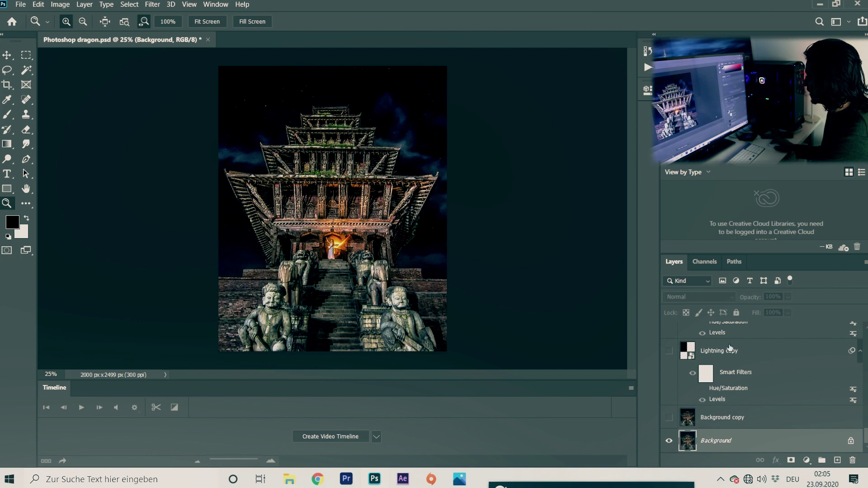
Show the Lightning copy layer and turn off its Levels smart filter.
left_click(732, 354)
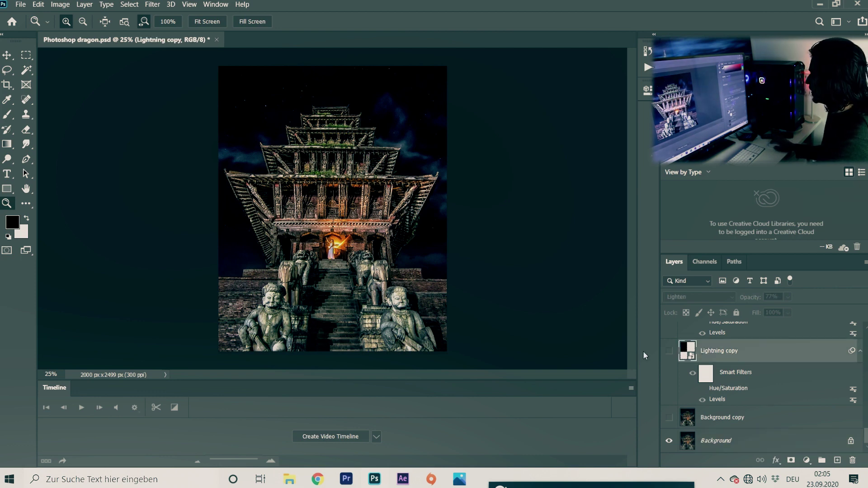
left_click(668, 352)
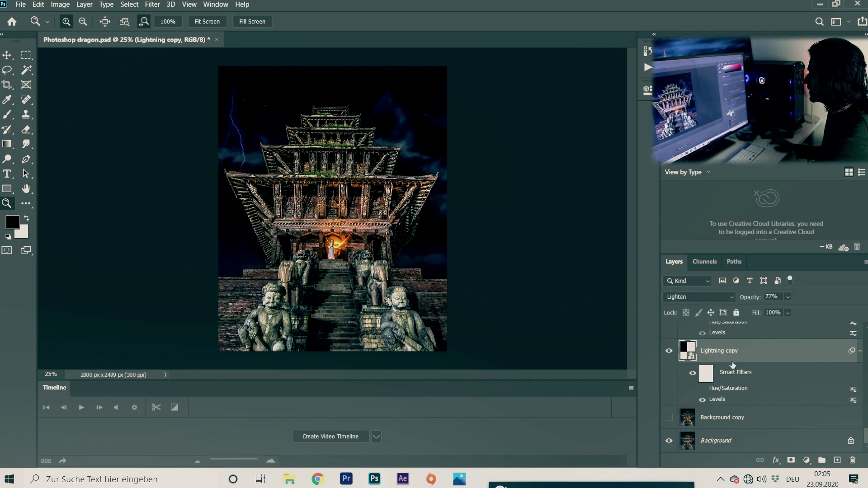
left_click(703, 401)
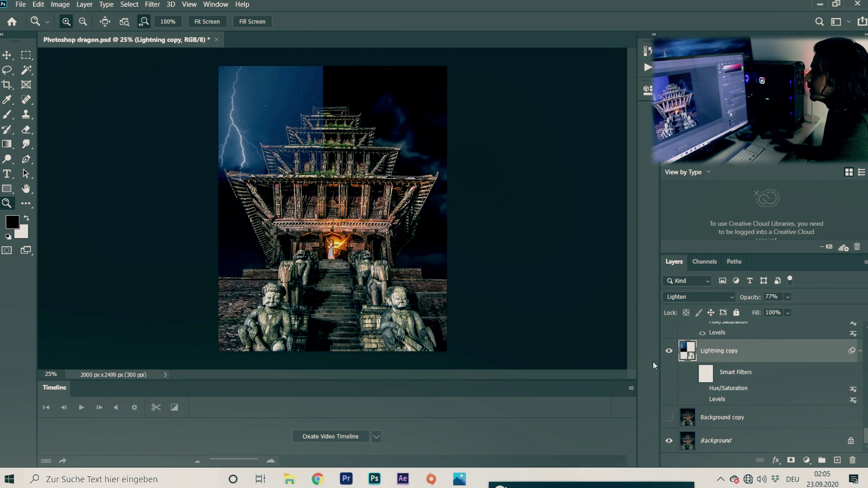
Set the Lightning copy layer to Normal blending at 100% opacity and position its picture over the temple against the canvas's upper edge.
left_click(7, 55)
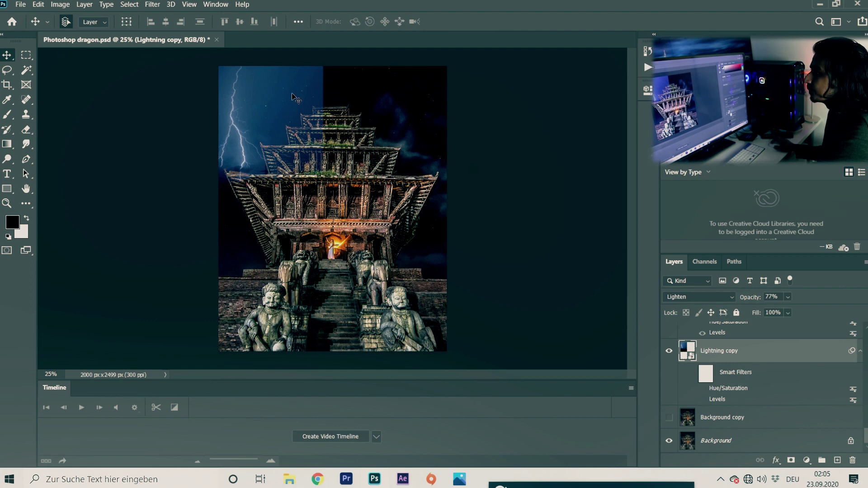
left_click_drag(301, 100, 384, 96)
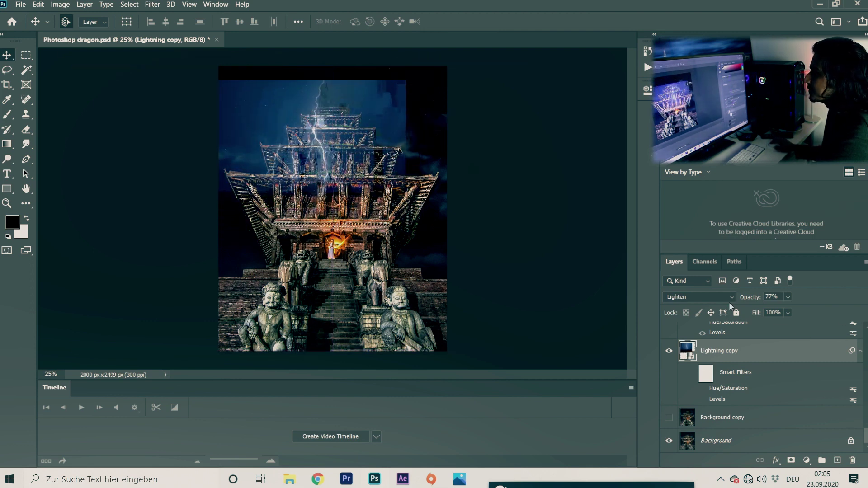
left_click(706, 297)
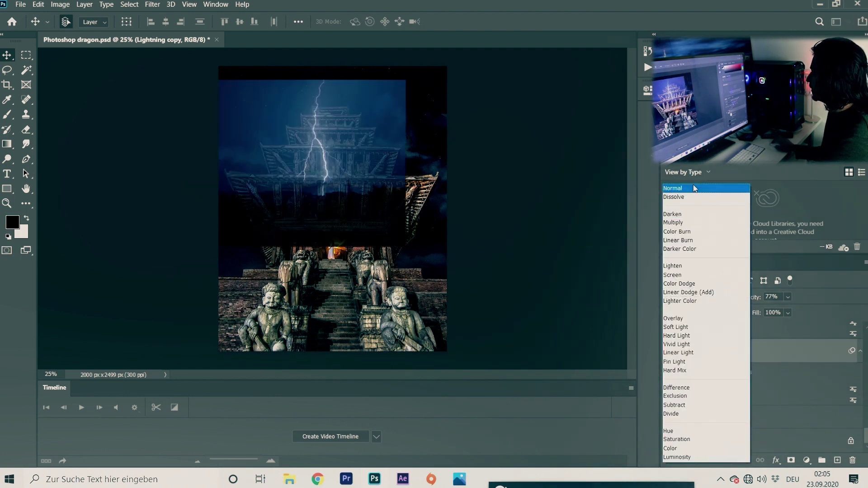
left_click(692, 186)
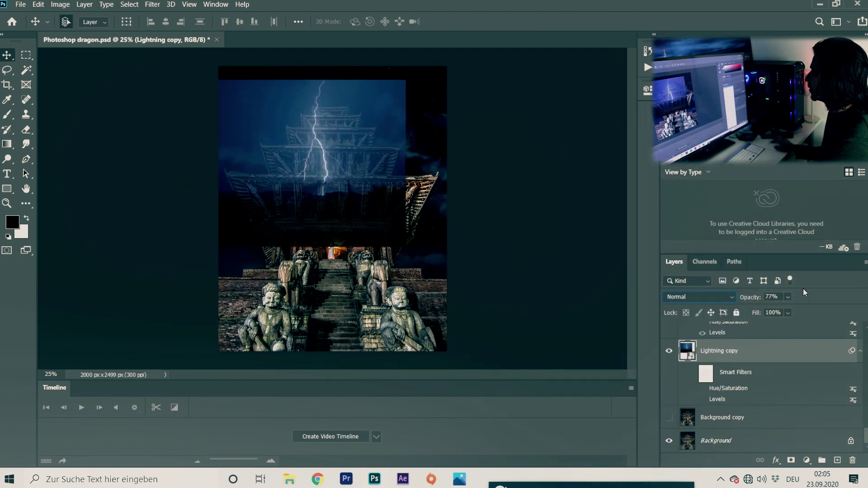
left_click(788, 296)
left_click_drag(798, 313, 814, 312)
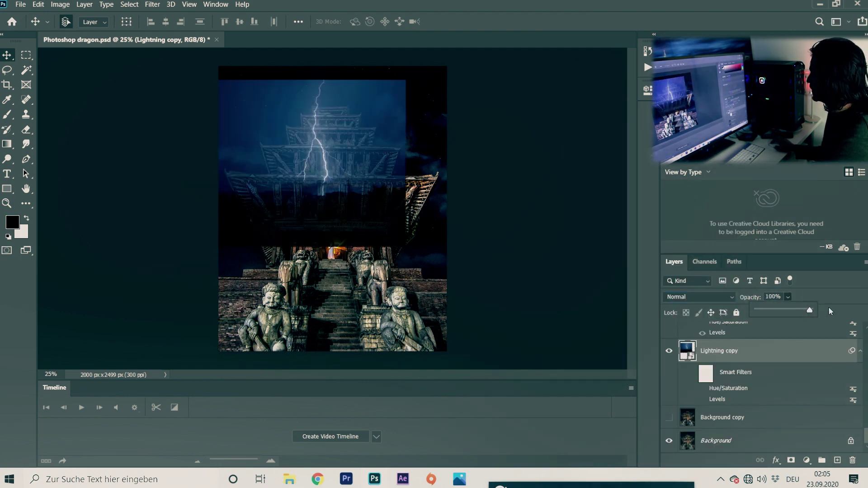
mouse_move(360, 141)
left_mouse_down()
mouse_move(362, 160)
mouse_move(364, 124)
left_mouse_up()
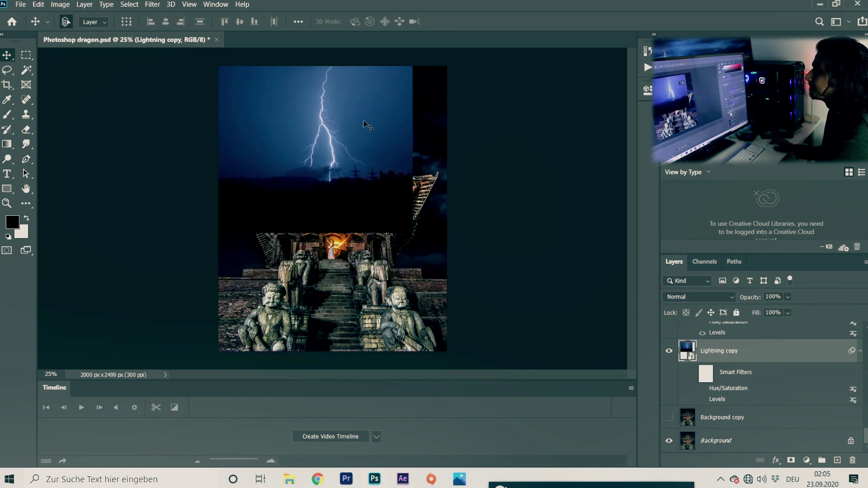
left_click(865, 262)
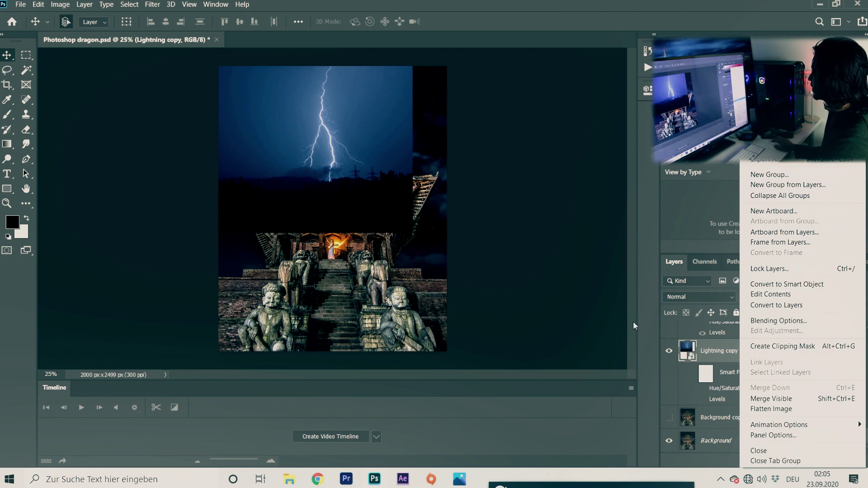
left_click(670, 324)
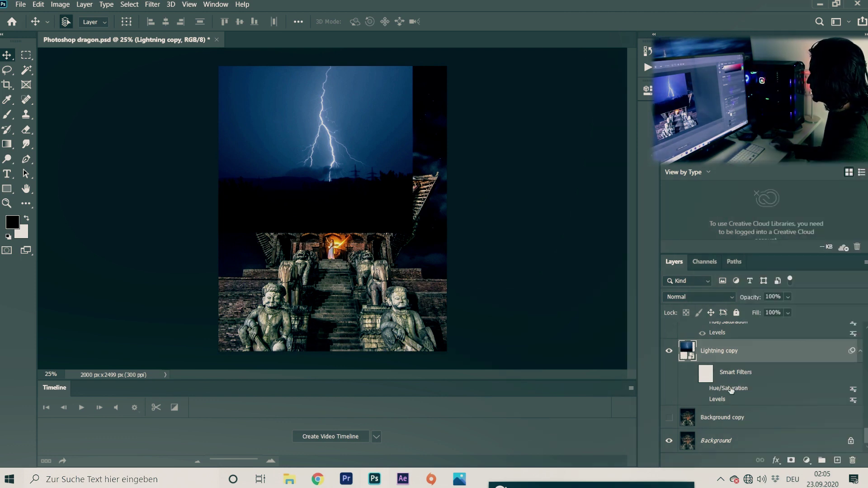
left_click(705, 399)
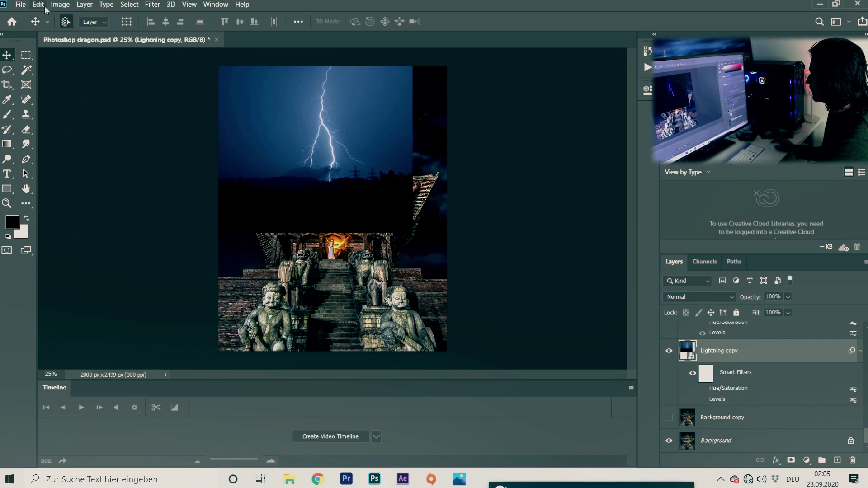
Try a Levels adjustment on the Lightning copy layer with input black at 164 and input white at 239.
left_click(61, 5)
mouse_move(97, 31)
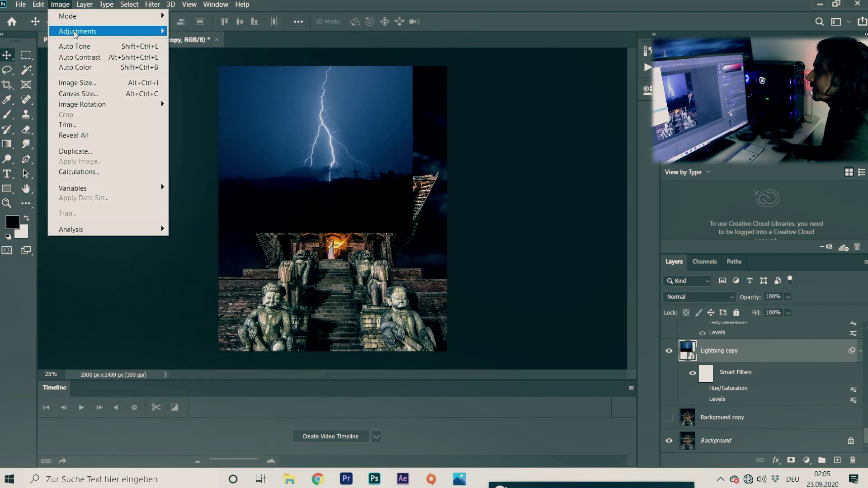
left_click(205, 45)
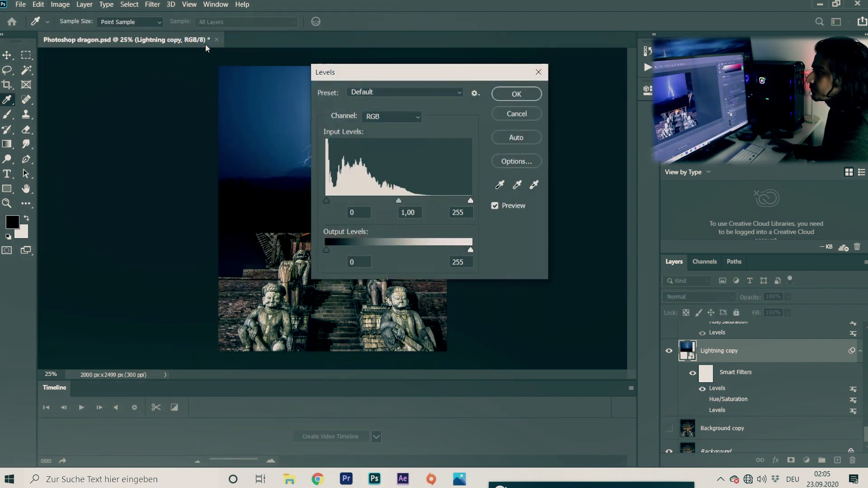
left_click(325, 200)
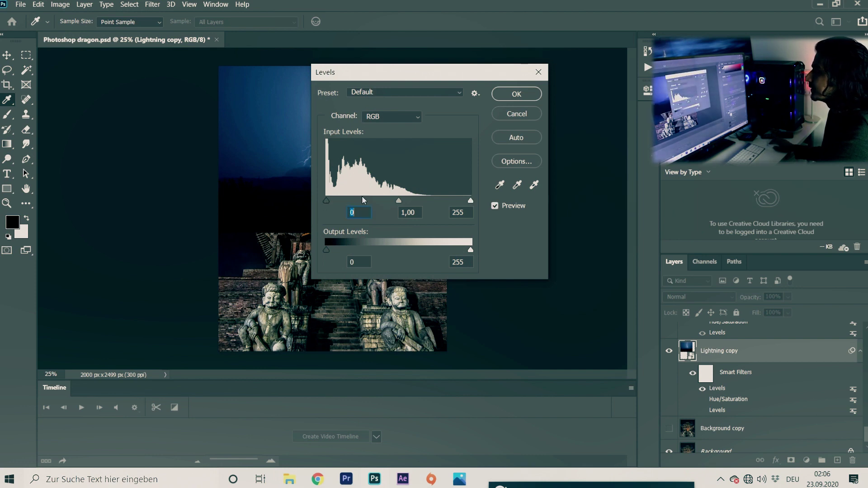
left_click_drag(326, 201, 425, 201)
left_click_drag(473, 73, 578, 69)
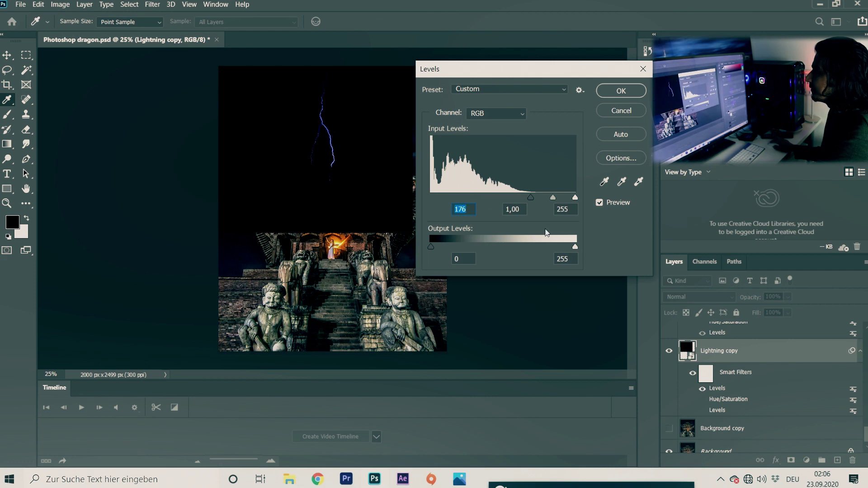
left_click_drag(572, 198, 525, 197)
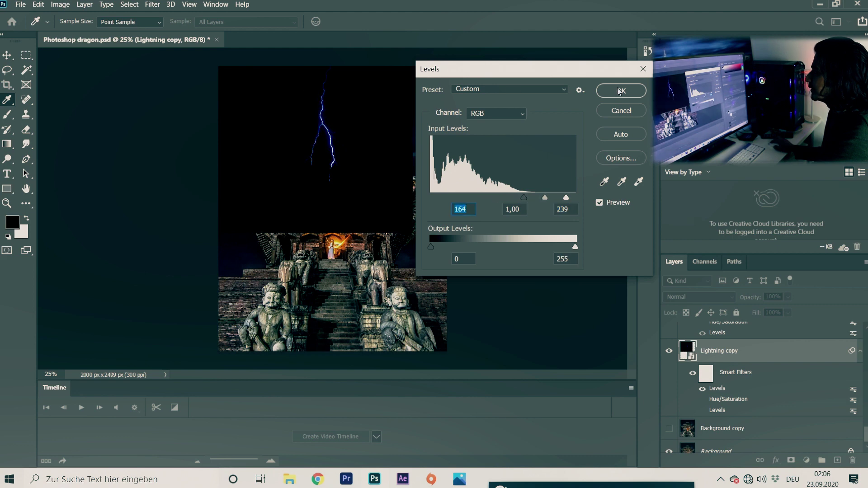
left_click(644, 71)
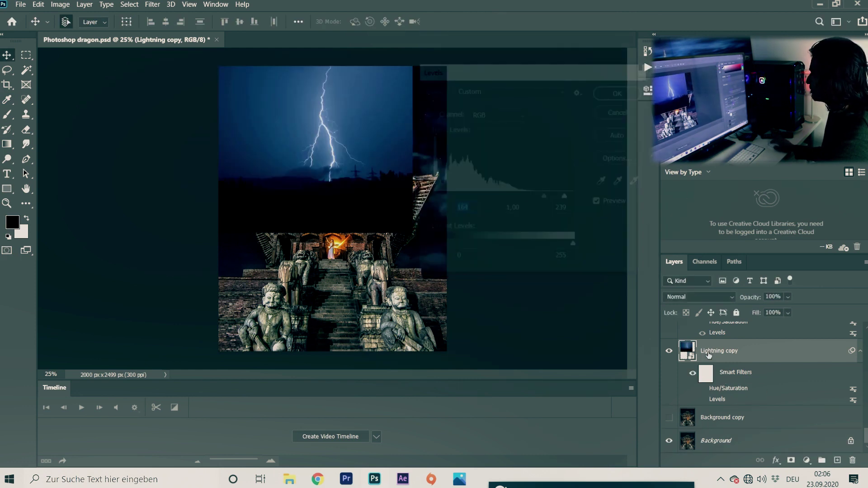
Turn the existing Levels smart filter of the Lightning copy layer back on.
left_click(702, 399)
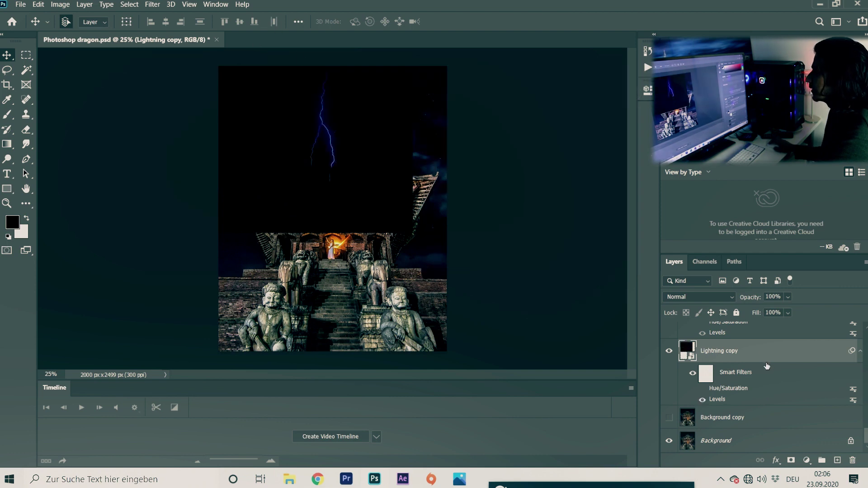
Compare the Lightning copy layer with its Hue/Saturation filter on and off, and set the layer to Lighten blending at 58% opacity.
left_click(702, 390)
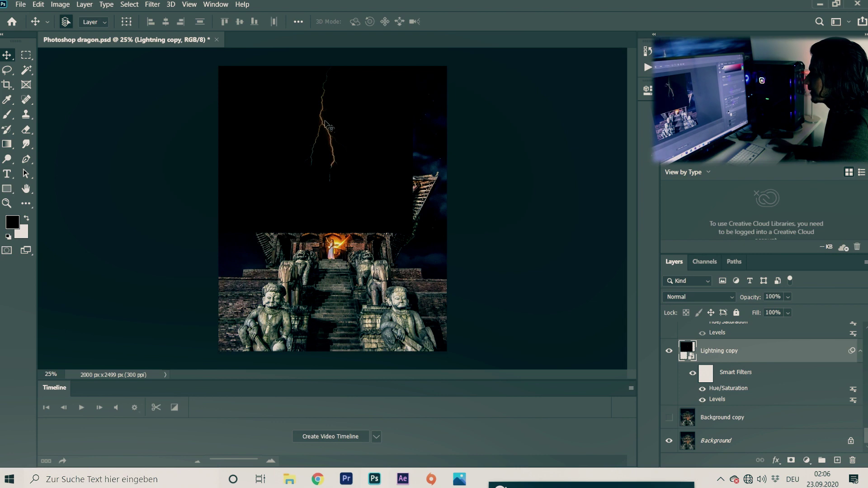
left_click(702, 390)
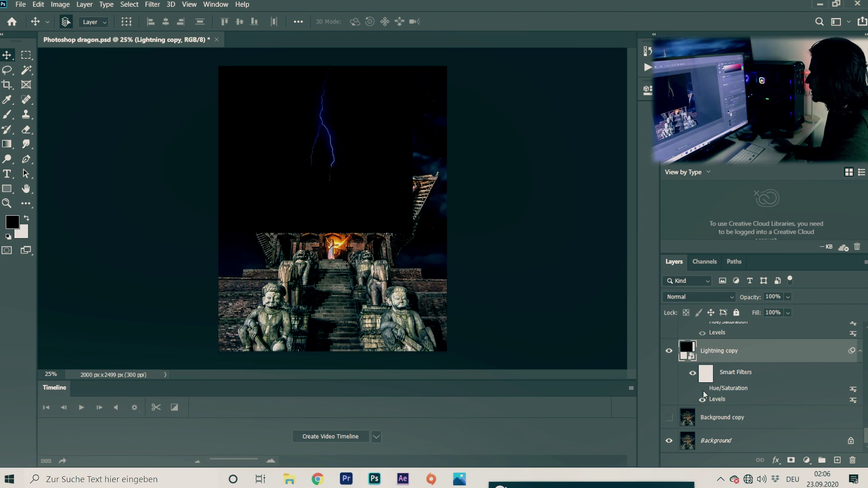
left_click(702, 297)
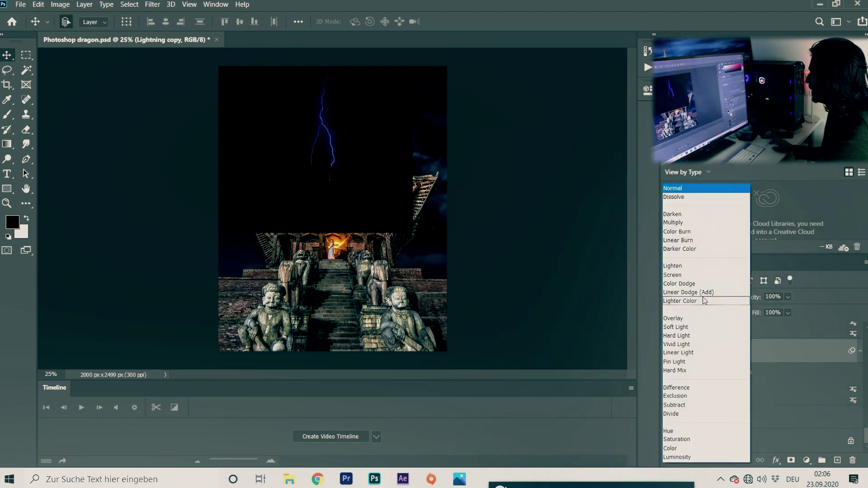
left_click(685, 266)
left_click(787, 296)
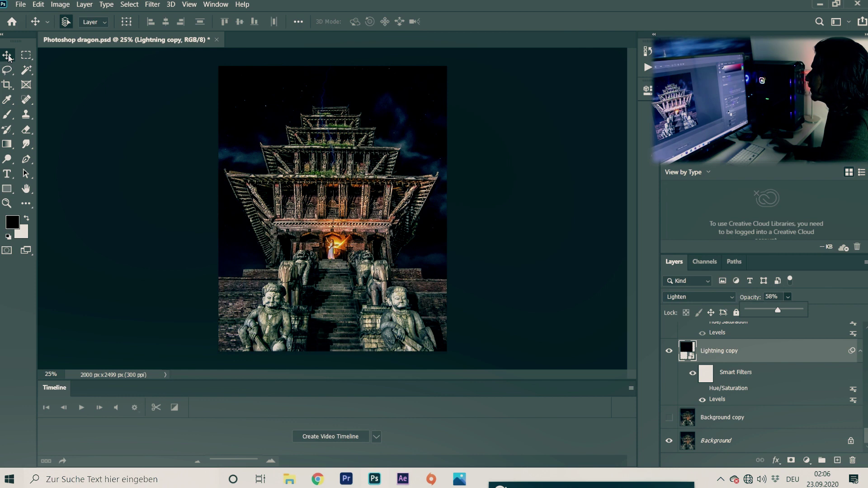
Move the Lightning copy bolt into the sky beside the temple's left roof edge and set the layer's opacity to 46%.
key("ctrl+t")
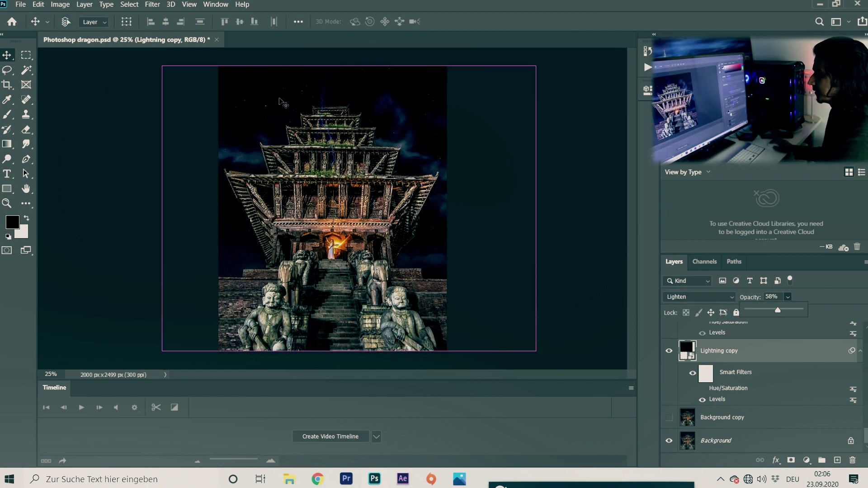
key("Return")
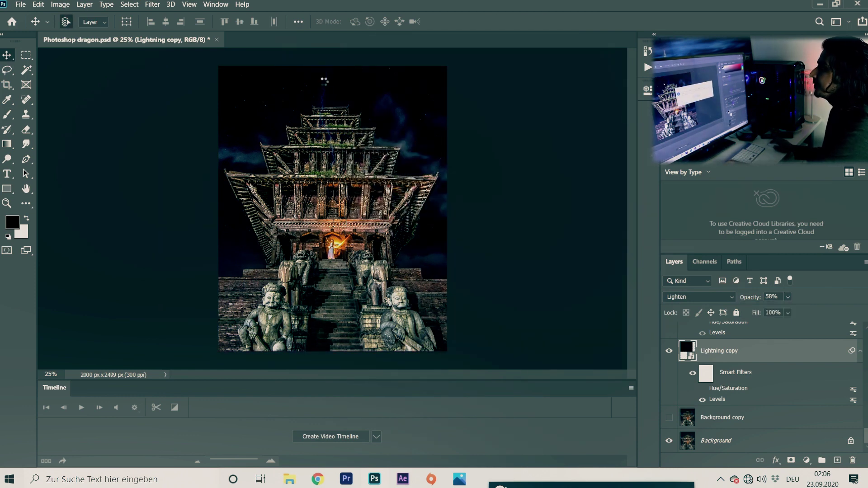
left_click_drag(331, 118, 248, 110)
left_click(541, 22)
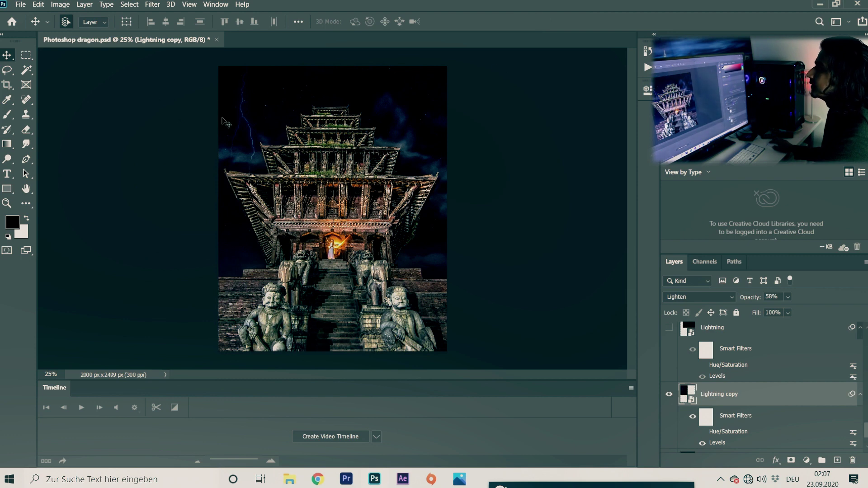
left_click(786, 297)
left_click_drag(787, 307, 790, 308)
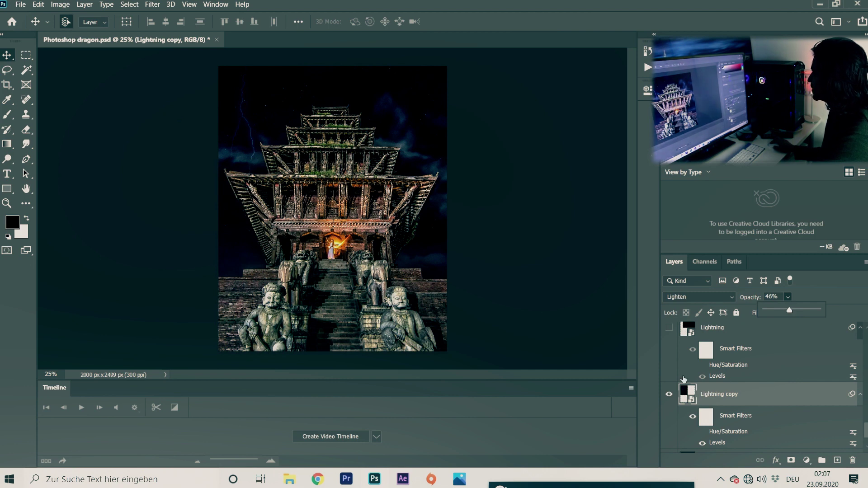
Show the Lightning, Lightning copy 2 and Lightning copy 3 layers.
scroll(685, 373, "up", 1)
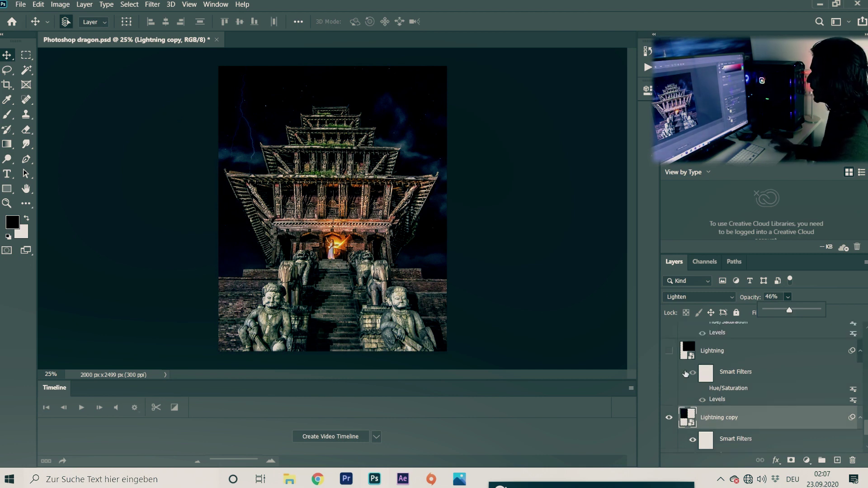
left_click(672, 351)
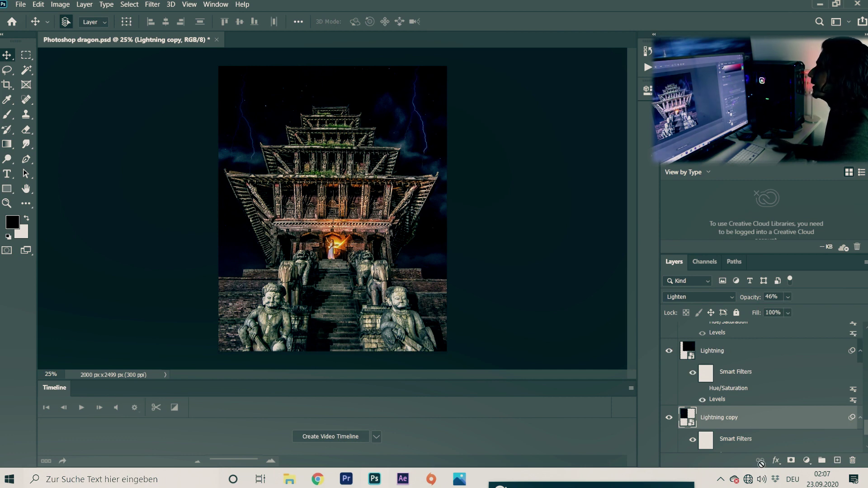
scroll(742, 436, "up", 2)
left_click(670, 333)
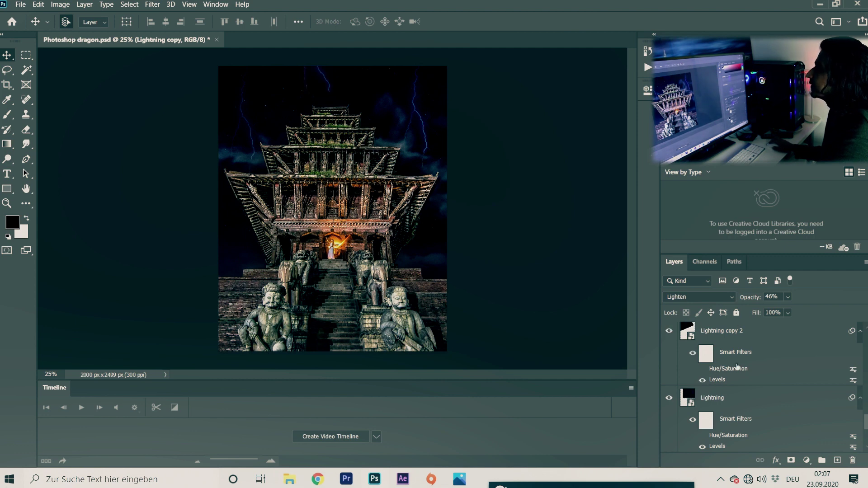
scroll(736, 367, "up", 4)
left_click(669, 358)
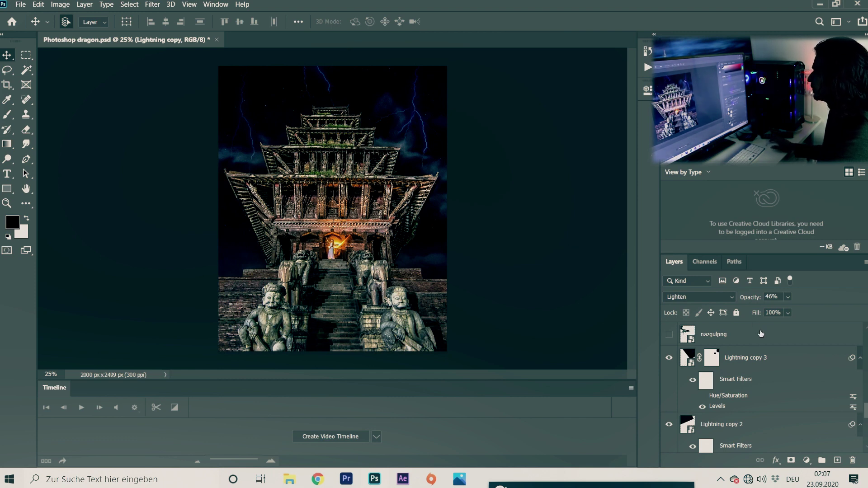
Show the nazgulpng dragon layer and make it the active layer.
scroll(764, 331, "up", 1)
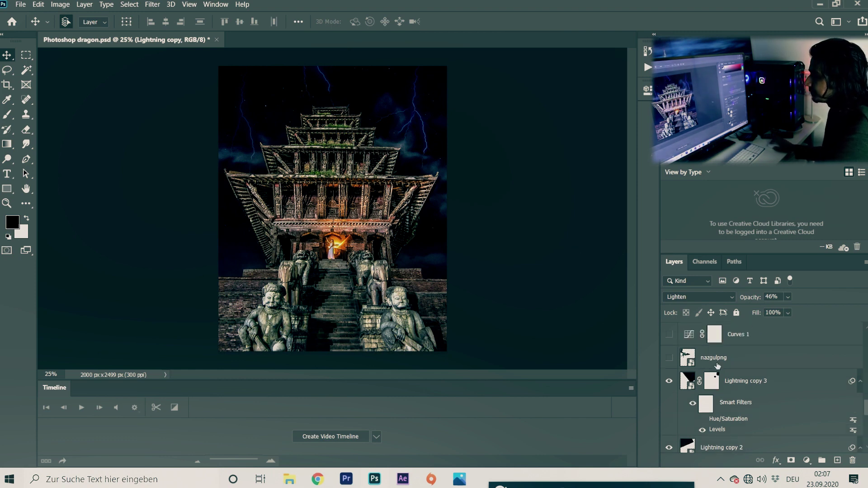
left_click(670, 358)
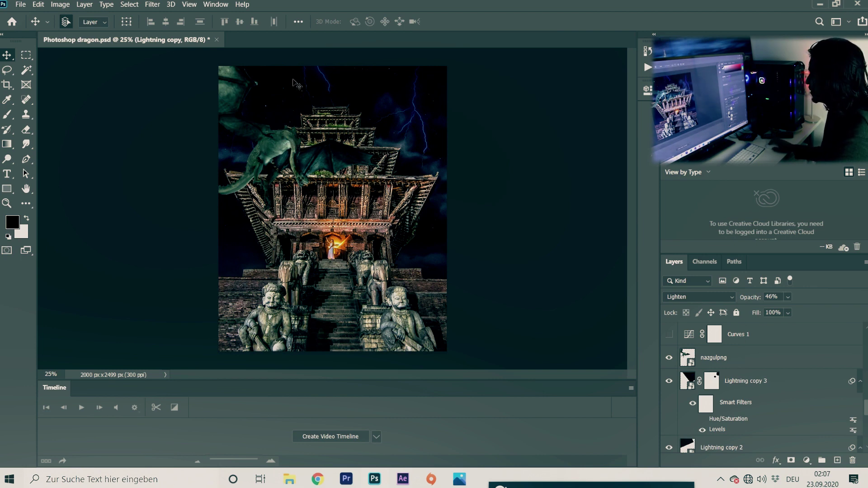
key("ctrl")
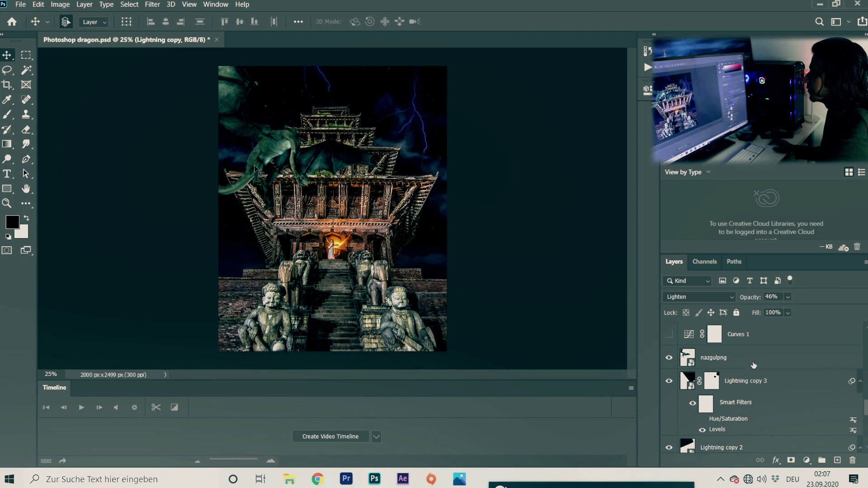
scroll(753, 366, "up", 1)
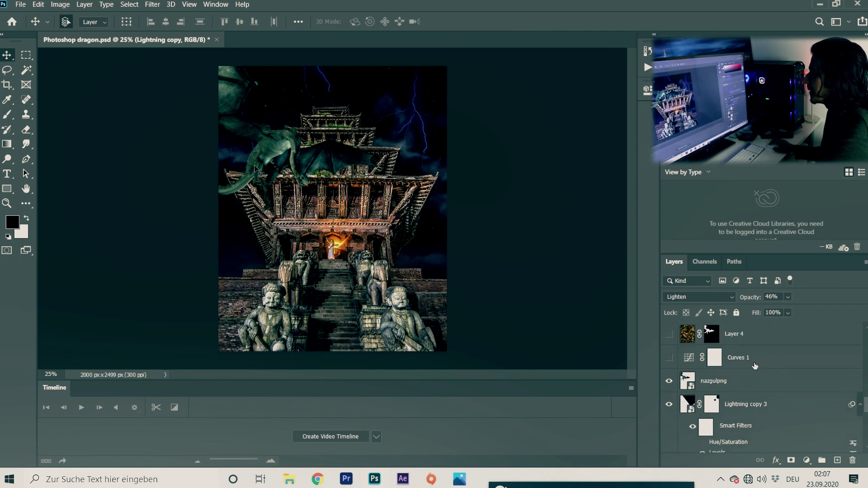
left_click(742, 389)
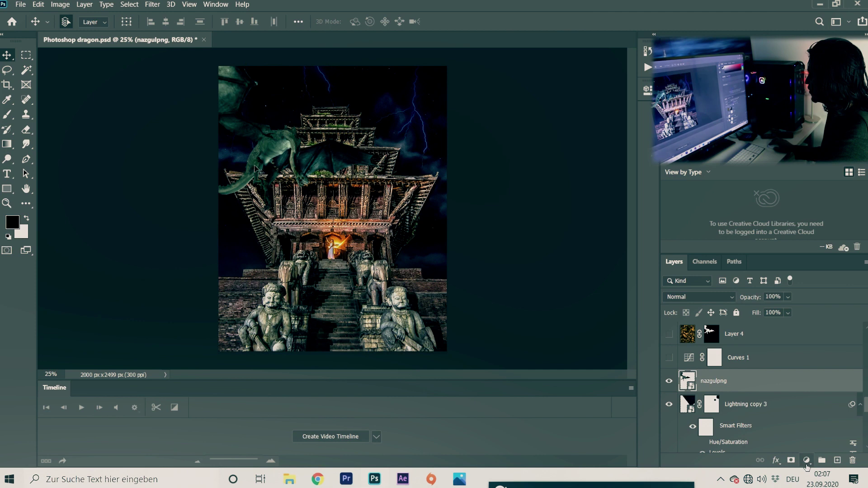
Show the existing Curves 1 adjustment layer above nazgulpng and open its curve settings.
left_click(805, 461)
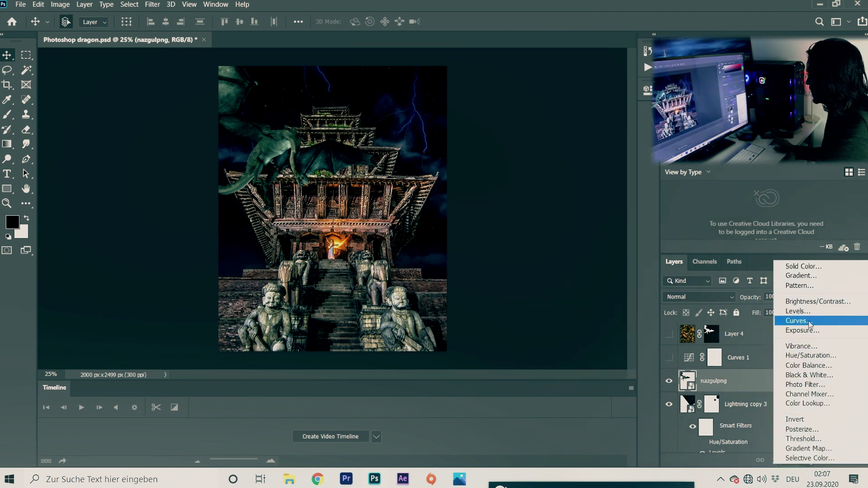
left_click(761, 356)
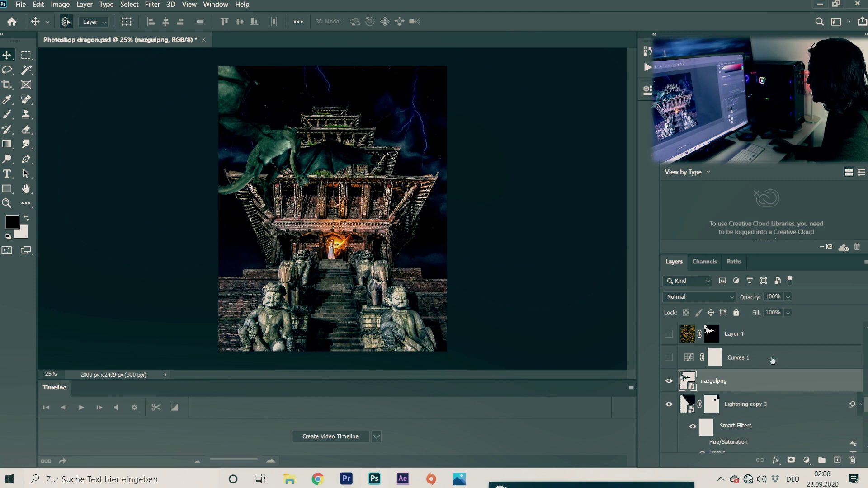
left_click(772, 360)
left_click(670, 358)
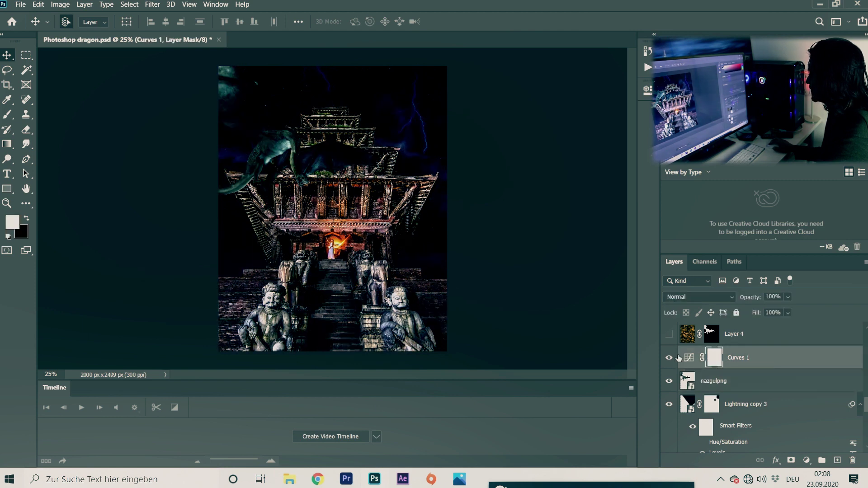
double_click(690, 360)
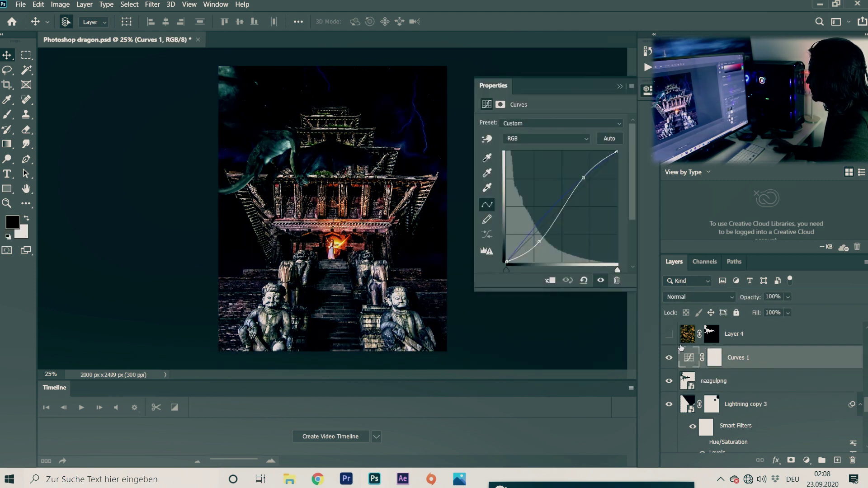
Clip the Curves 1 adjustment to the nazgulpng layer, comparing the clipped and unclipped effect several times.
left_click(545, 281)
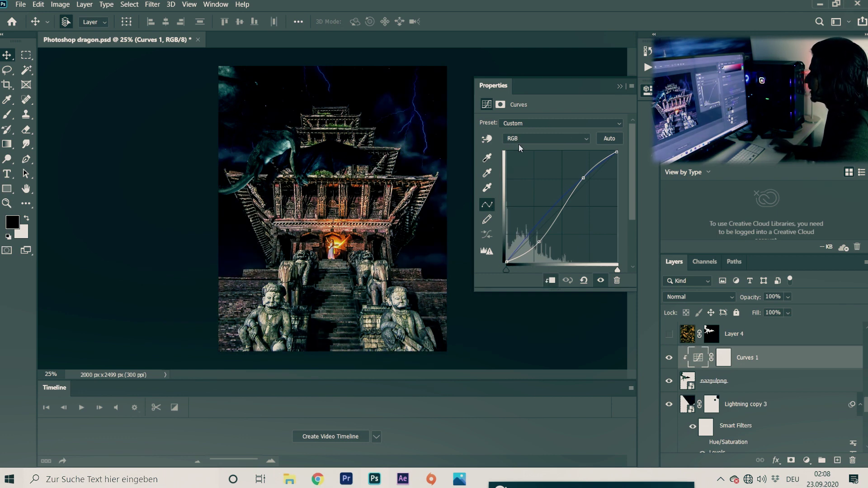
left_click(550, 281)
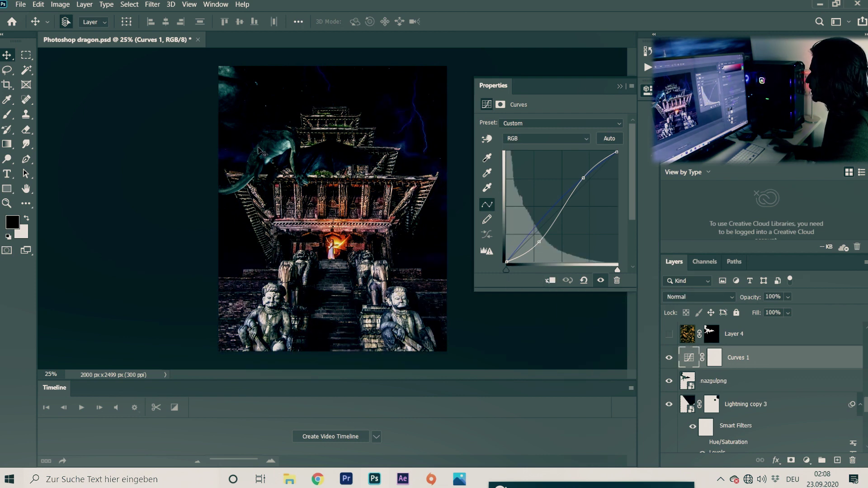
left_click(552, 282)
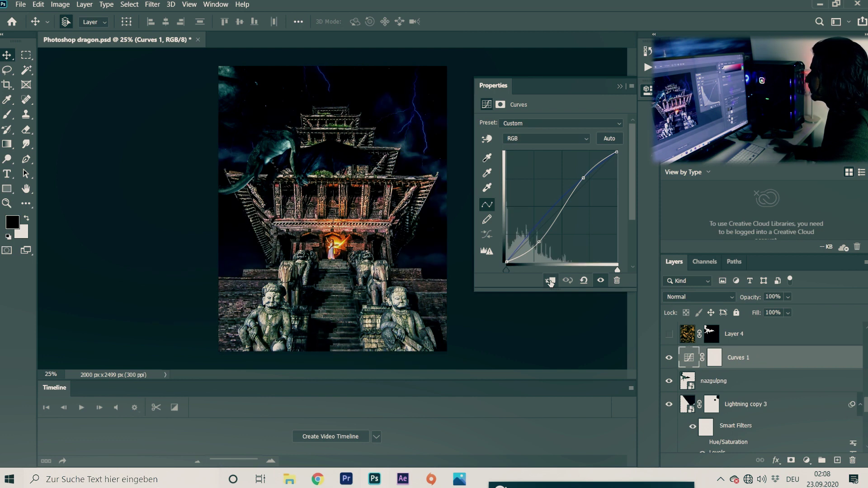
left_click(551, 282)
left_click(550, 282)
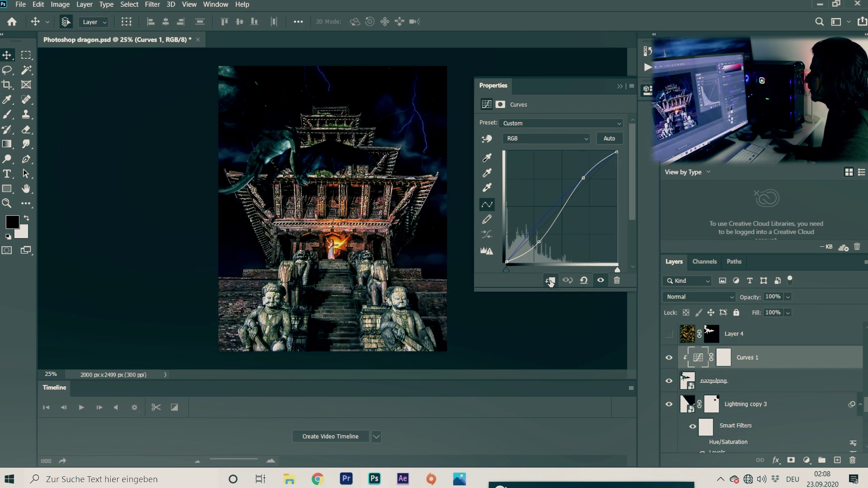
left_click(551, 282)
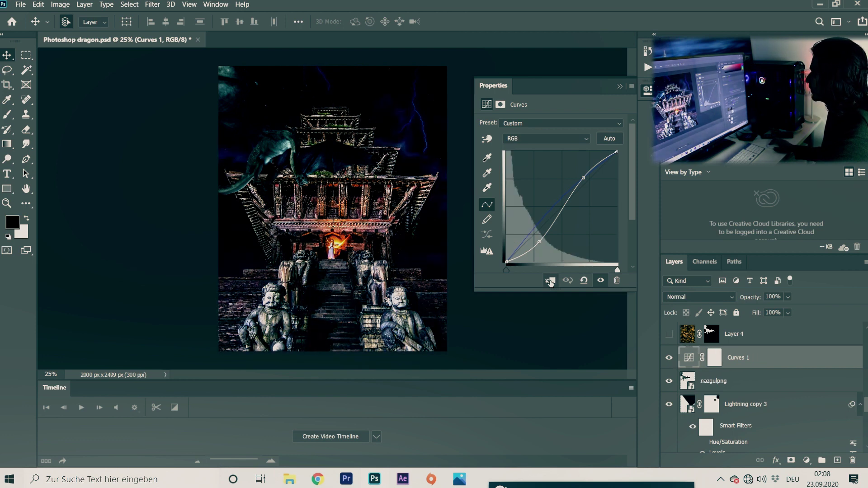
left_click(551, 282)
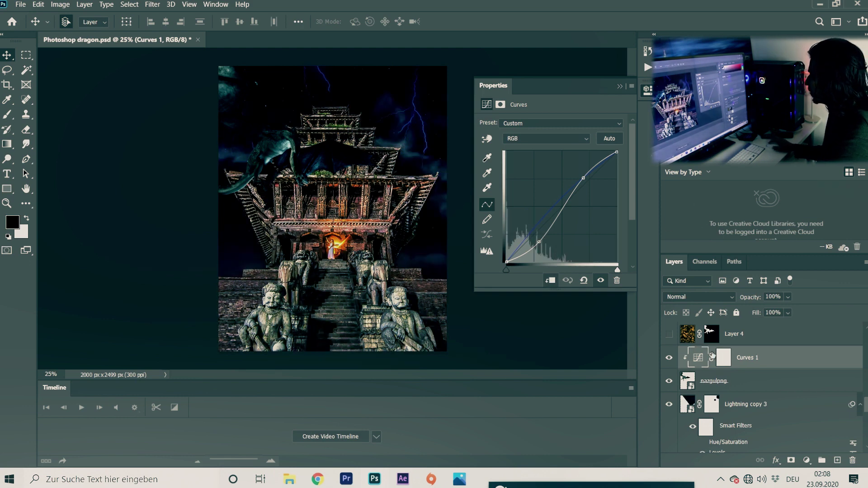
Inspect the Curves 1 layer mask and compare the dragon with the adjustment hidden and shown.
left_click(727, 358)
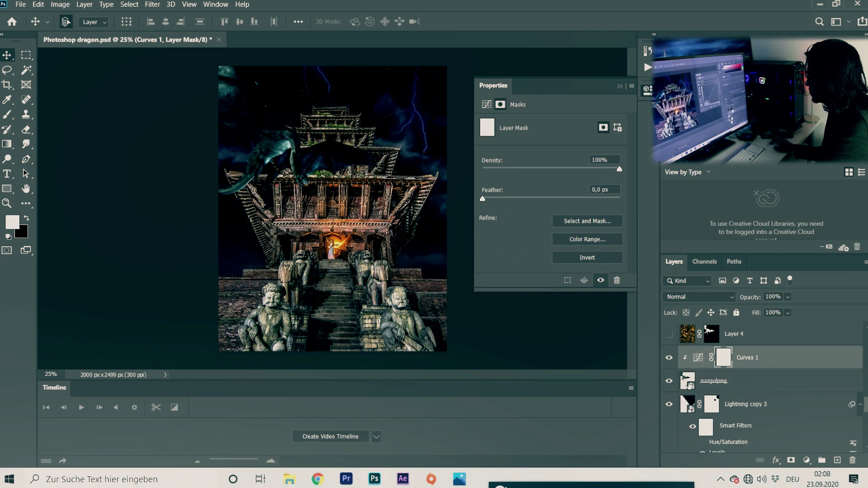
left_click(668, 360)
left_click(668, 359)
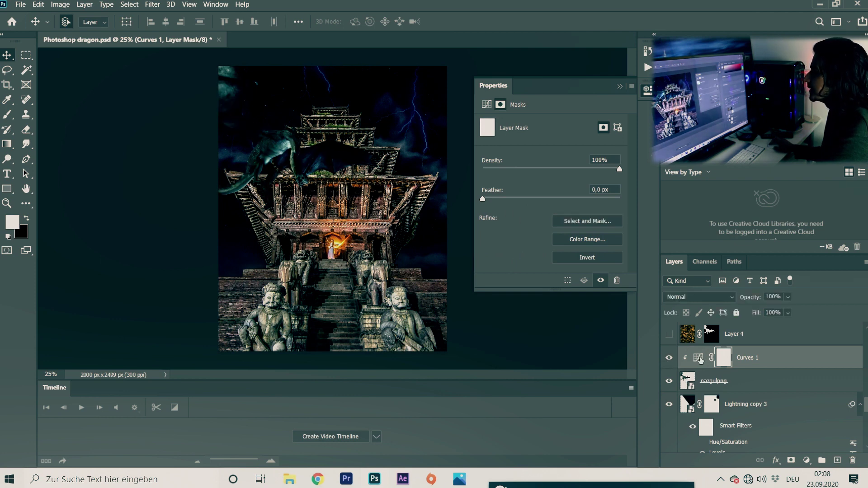
Raise the upper and lower points of the Curves 1 RGB curve slightly to brighten the dragon, undoing the first attempt.
left_click(698, 358)
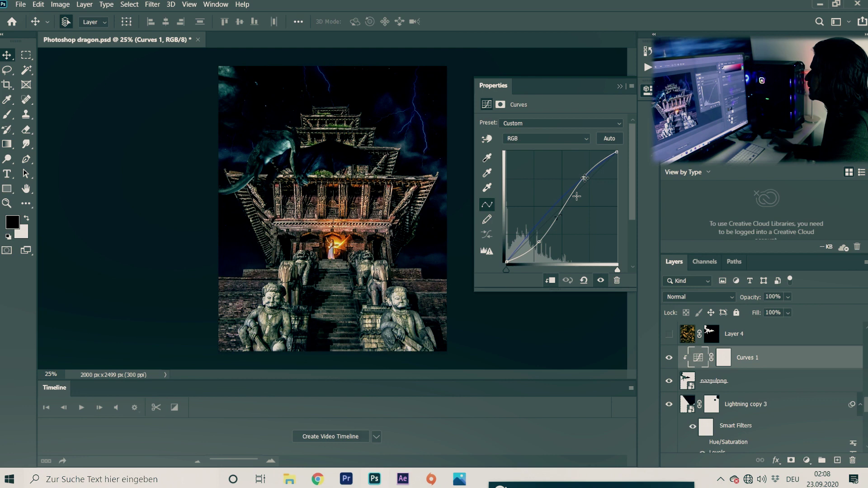
left_click_drag(583, 178, 582, 175)
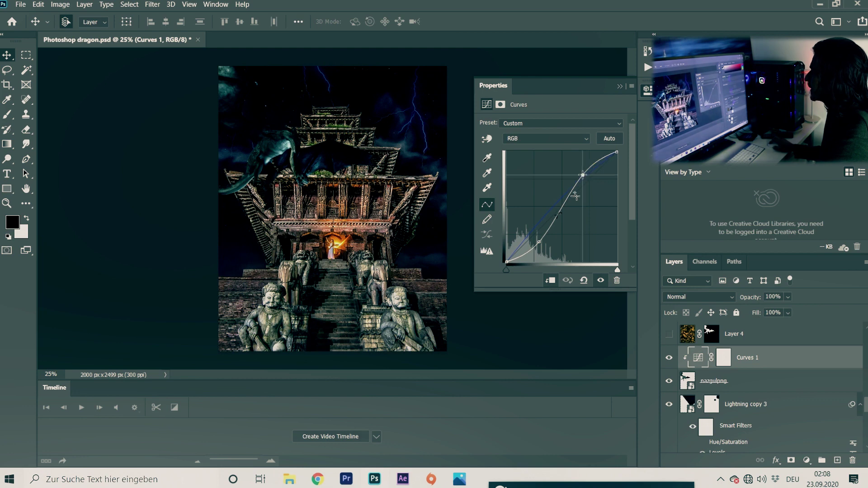
key("ctrl+z")
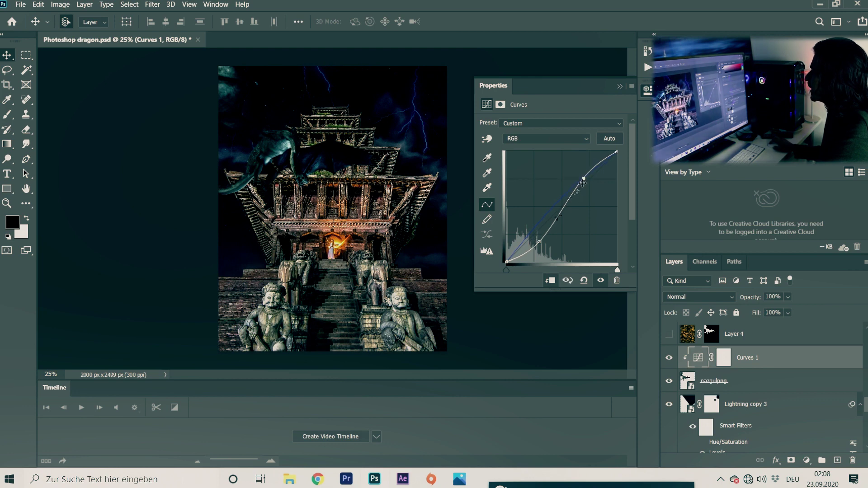
left_click_drag(580, 179, 582, 177)
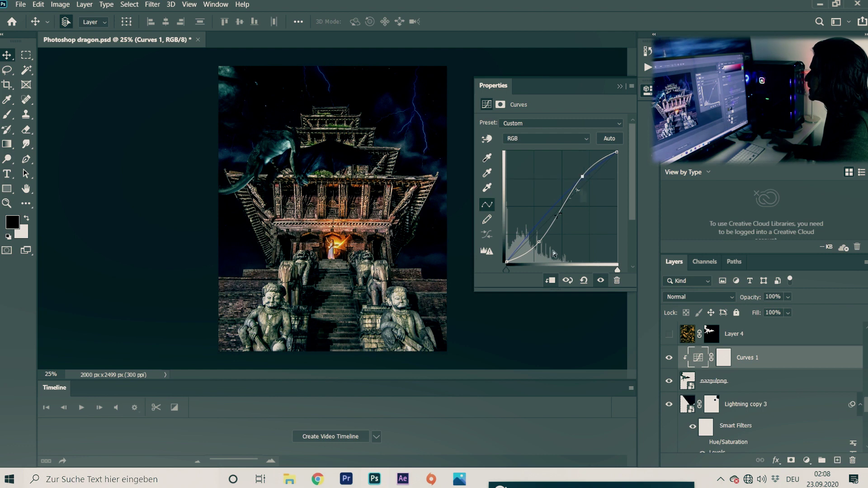
left_click_drag(541, 241, 538, 239)
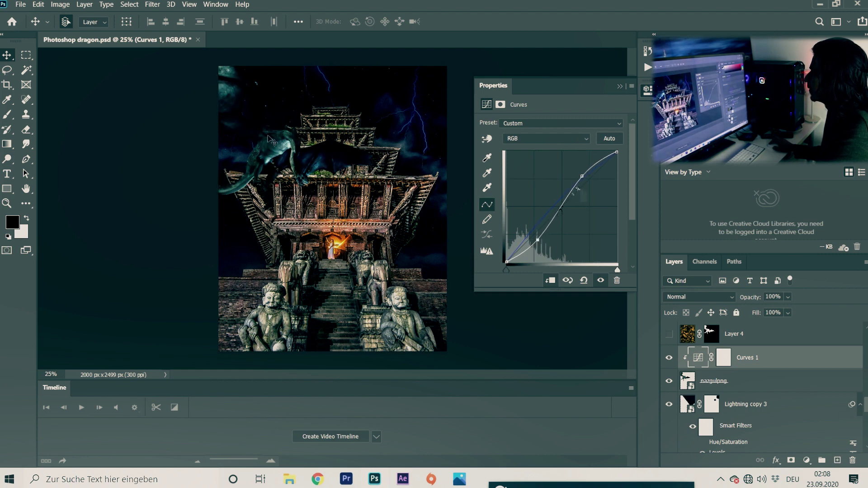
Raise the midpoint of the Curves 1 Blue channel curve slightly to tint the dragon bluer, after trying a lower midpoint, and close the adjustment's settings.
left_click(560, 137)
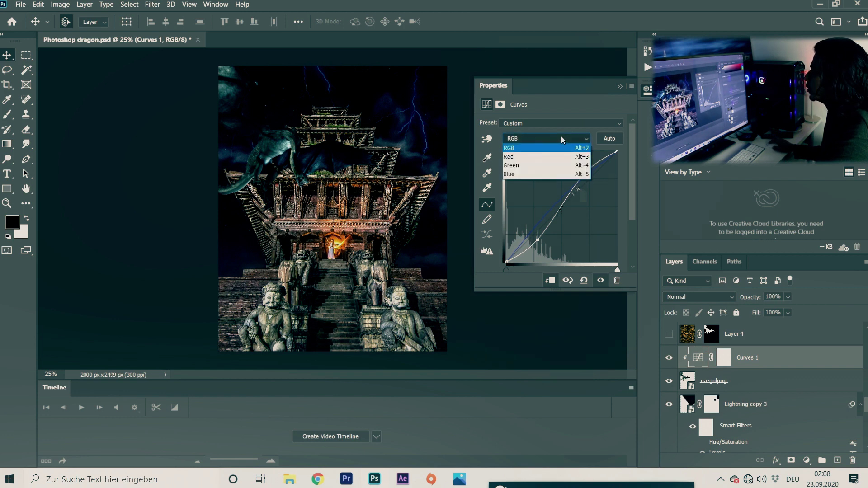
left_click(517, 175)
left_click_drag(562, 197, 567, 201)
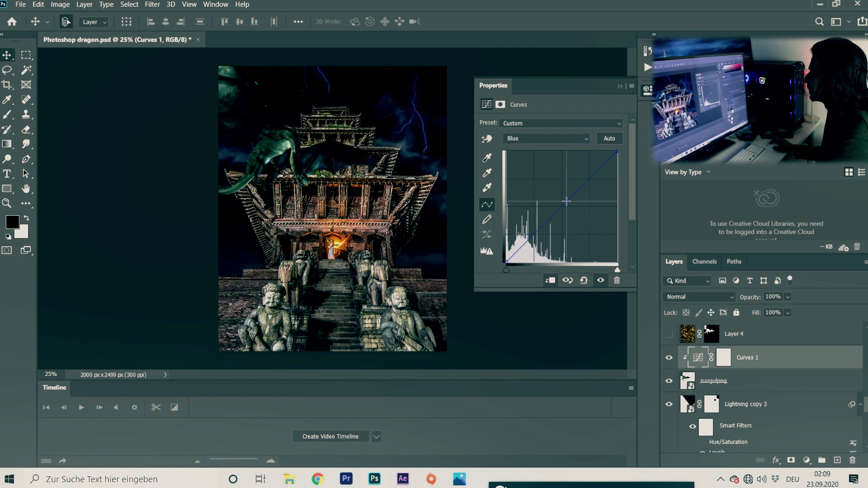
left_click_drag(566, 201, 560, 195)
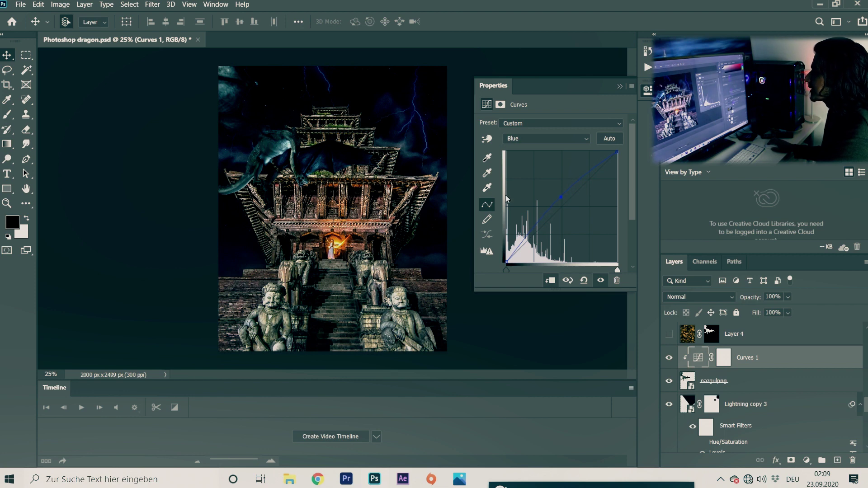
left_click(619, 85)
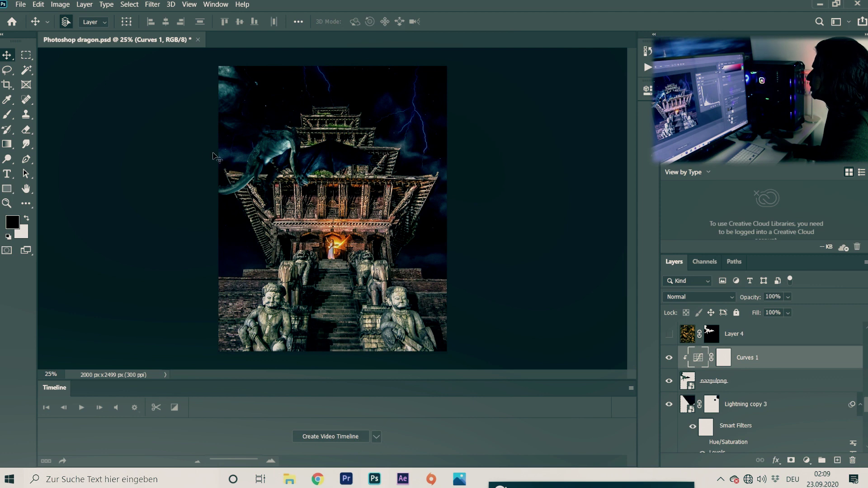
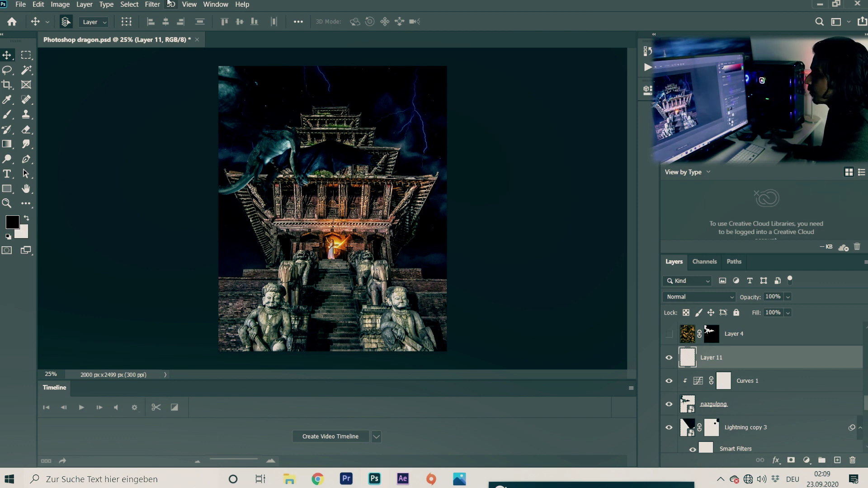
Render Clouds followed by Difference Clouds on the new Layer 11 above Curves 1.
left_click(152, 5)
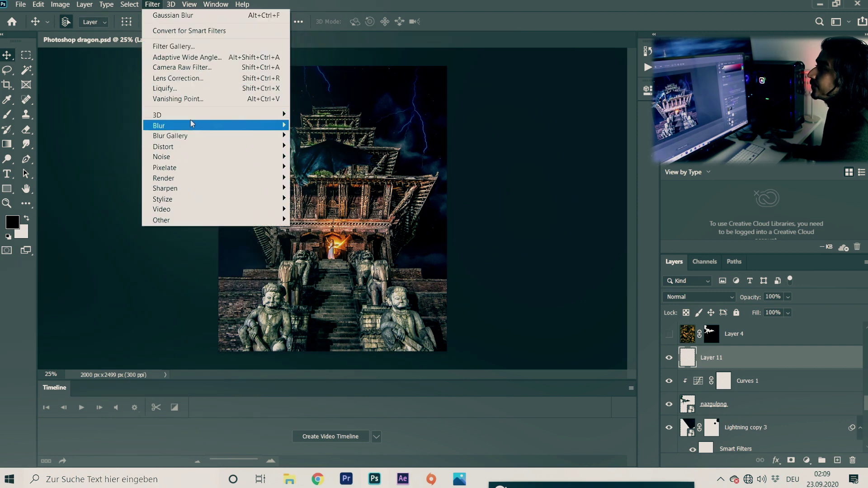
mouse_move(190, 178)
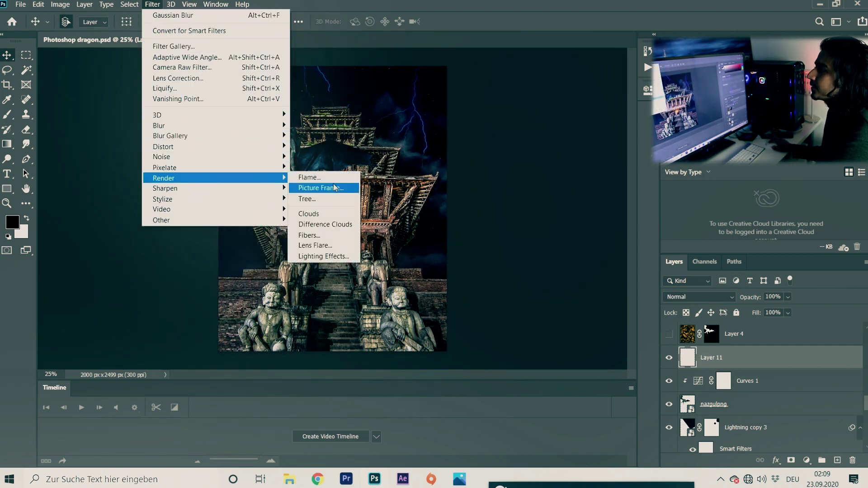
left_click(330, 214)
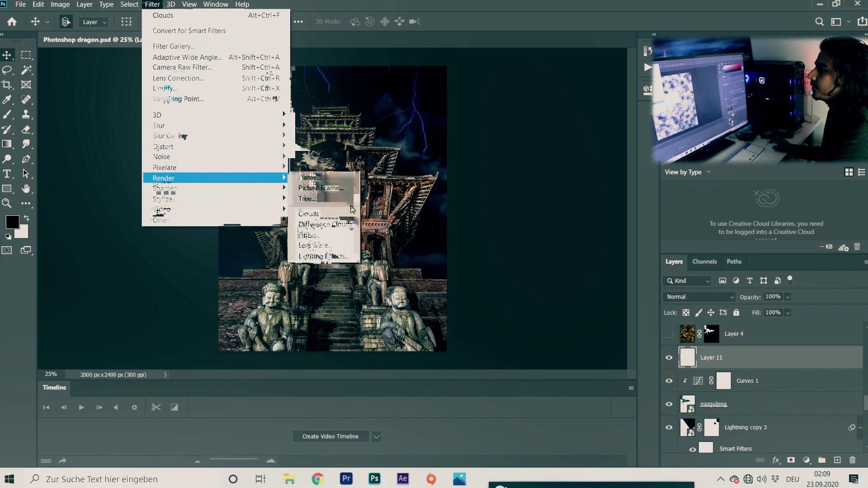
left_click(344, 223)
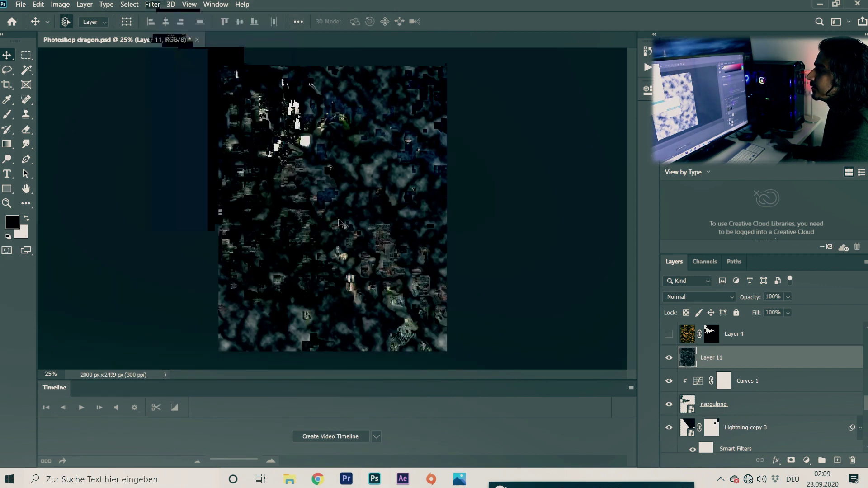
Mask Layer 11 to the dragon's outline, loaded as a selection from the nazgulpng layer, and show the masked clouds.
left_click(669, 360)
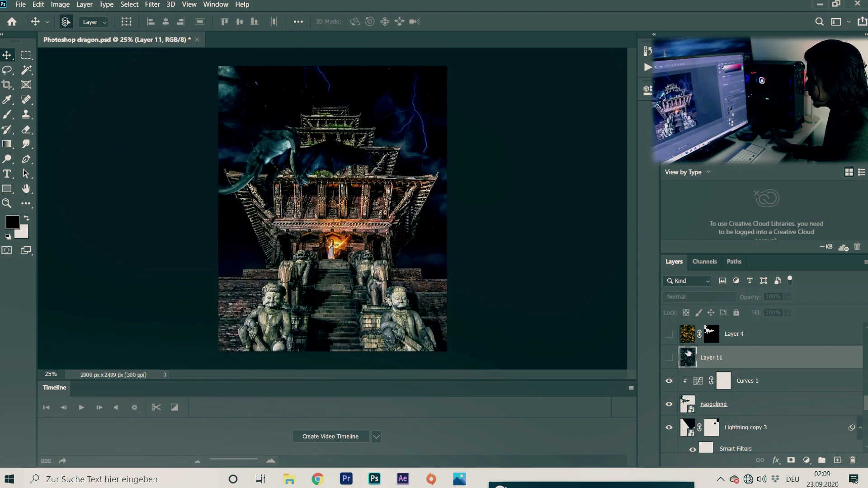
left_click(687, 404, "ctrl")
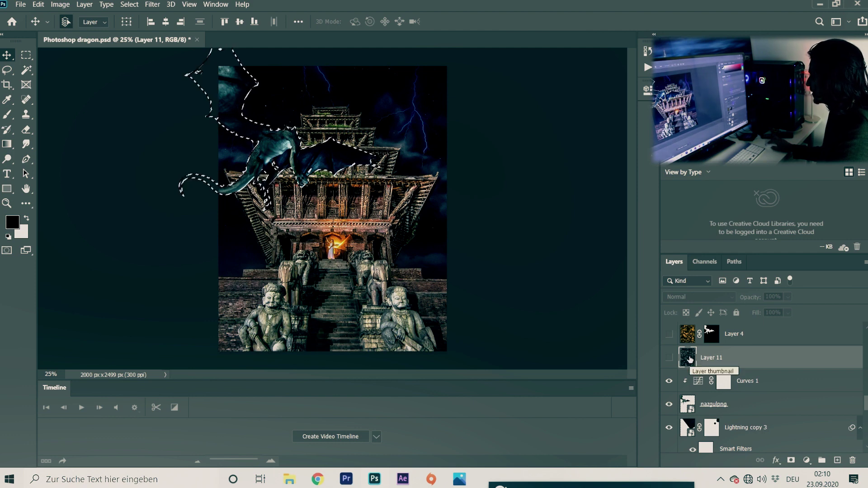
left_click(791, 460)
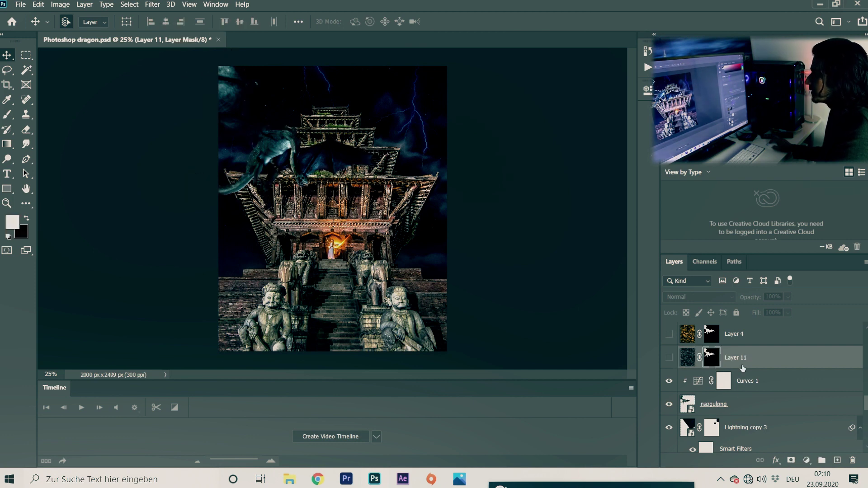
left_click(670, 358)
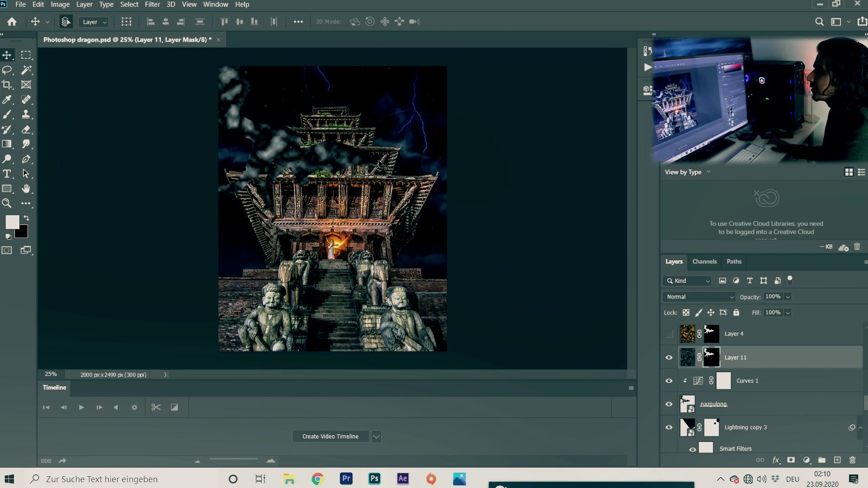
Set Layer 11's blend mode to Color Dodge and compare the dragon with the layer hidden and shown.
left_click(687, 357)
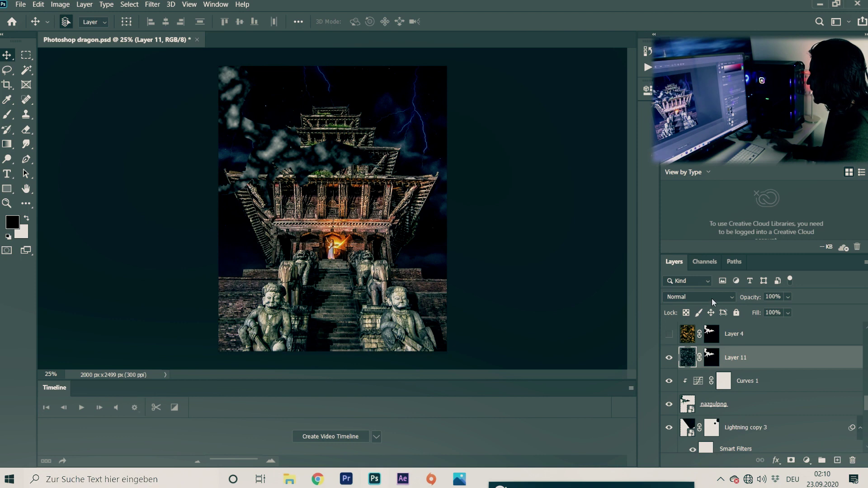
left_click(712, 299)
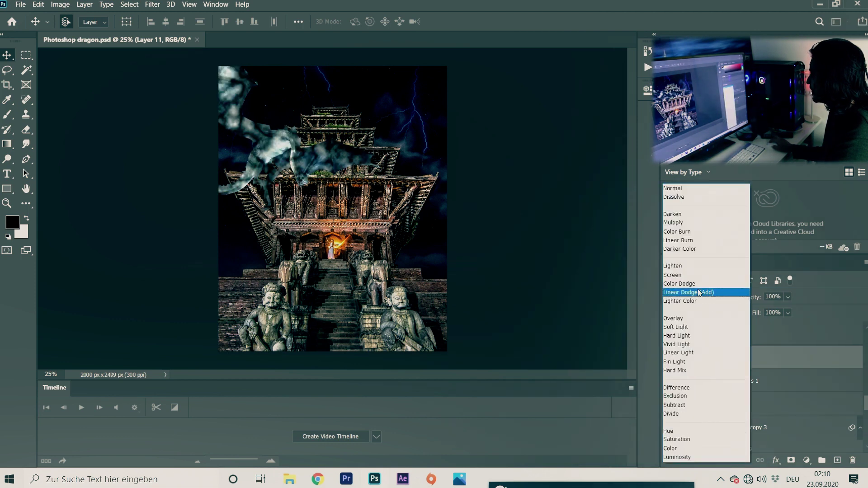
left_click(698, 284)
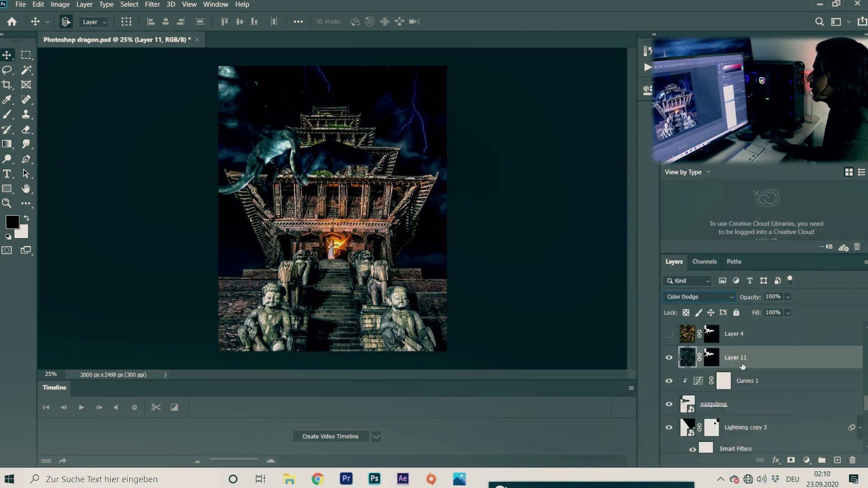
left_click(669, 359)
left_click(669, 359)
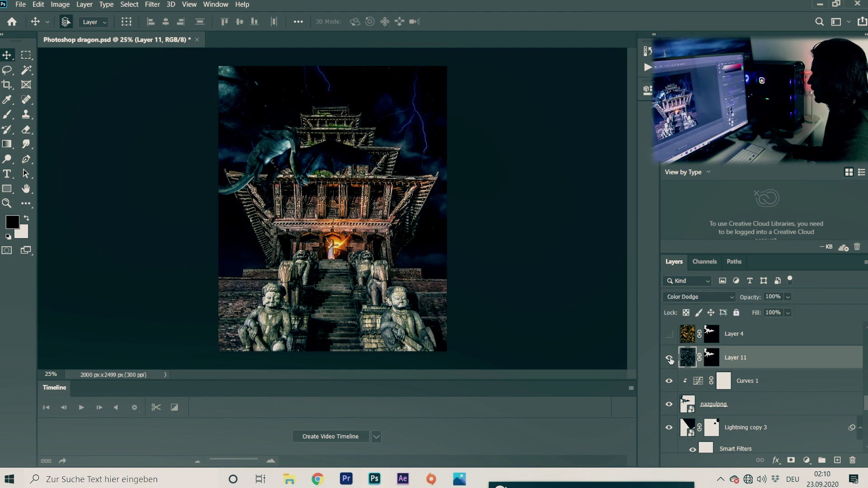
left_click(669, 359)
left_click(670, 359)
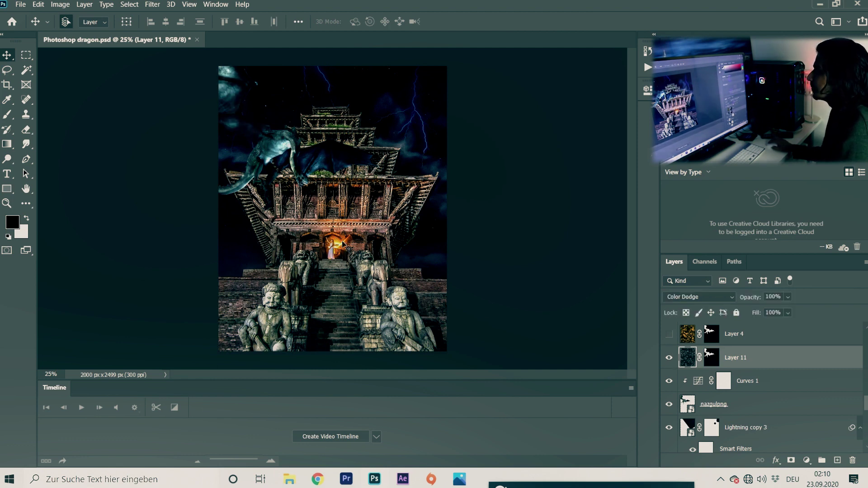
Colorize the Layer 11 clouds in a fiery orange-yellow with Hue/Saturation, setting the saturation to 71.
left_click(53, 5)
mouse_move(84, 31)
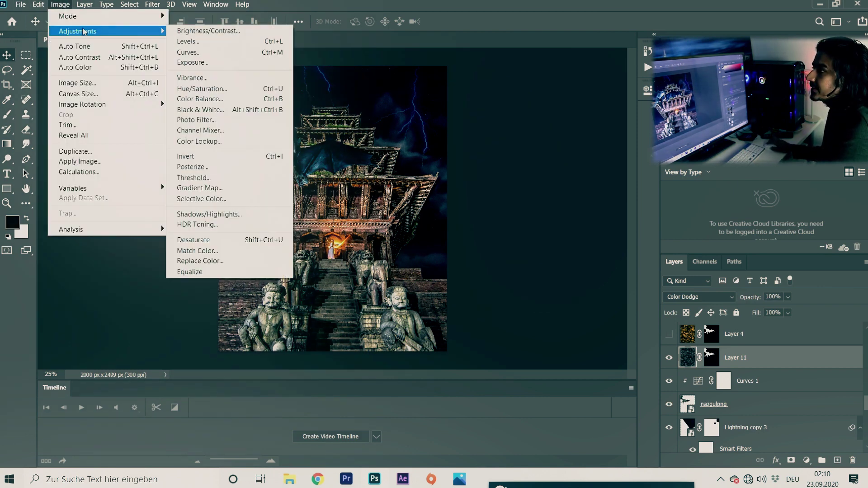
left_click(203, 90)
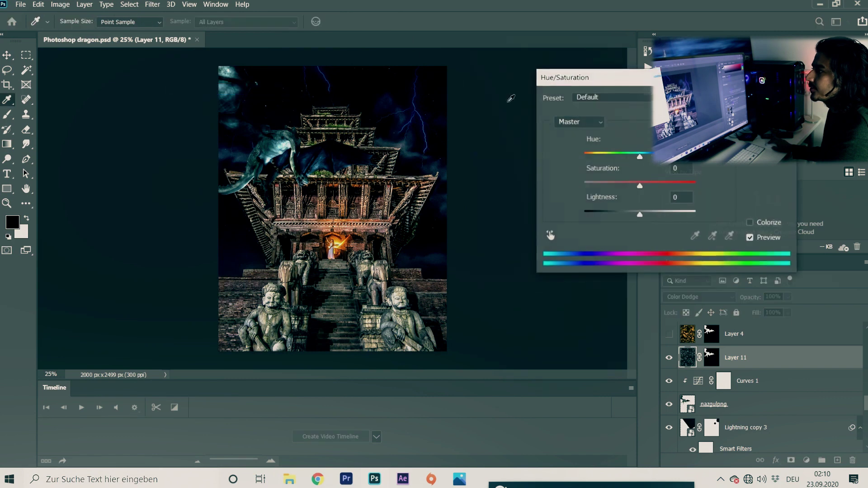
left_click_drag(639, 156, 601, 156)
left_click(750, 222)
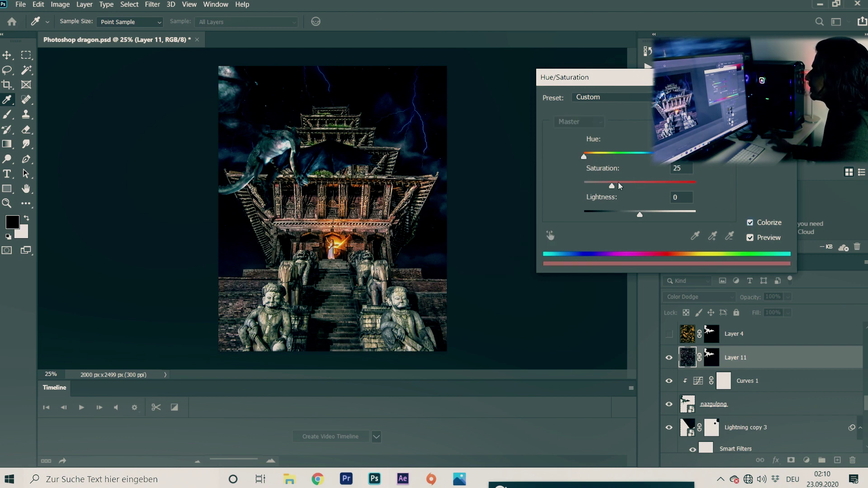
left_click(664, 186)
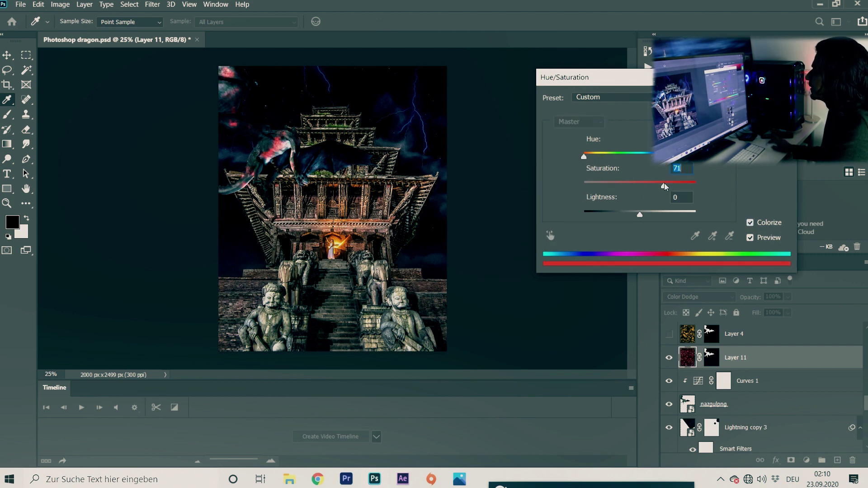
left_click_drag(583, 159, 595, 160)
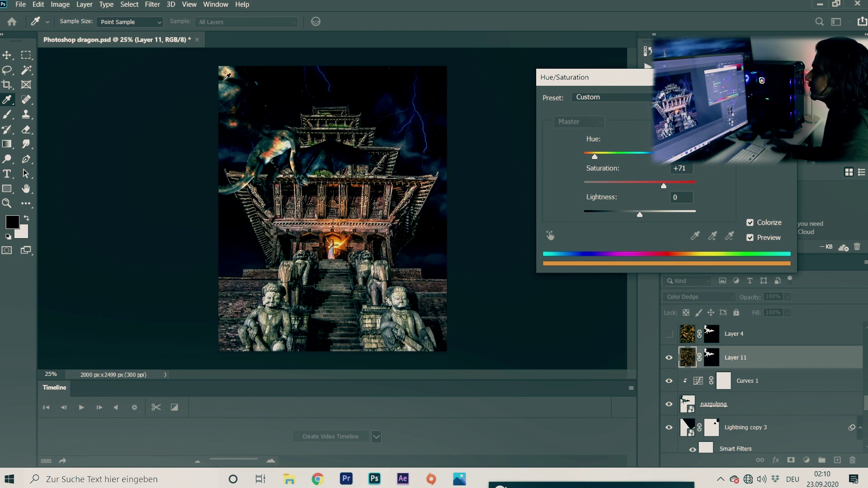
left_click_drag(594, 157, 599, 156)
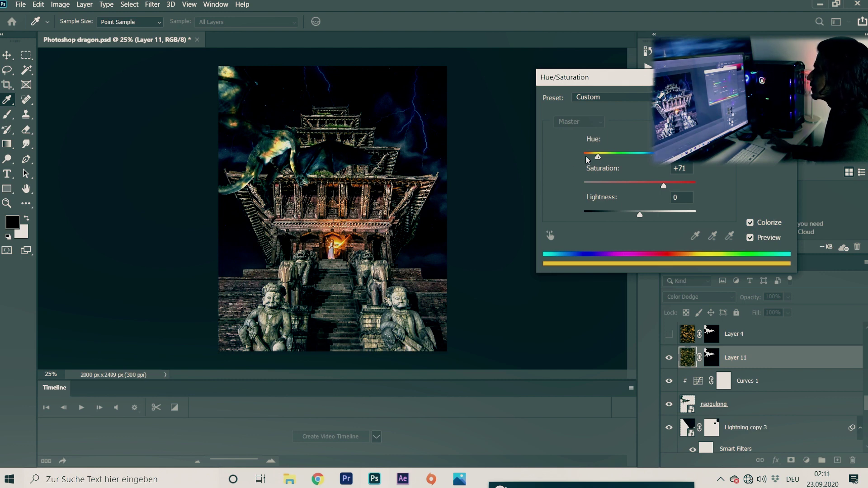
key("Return")
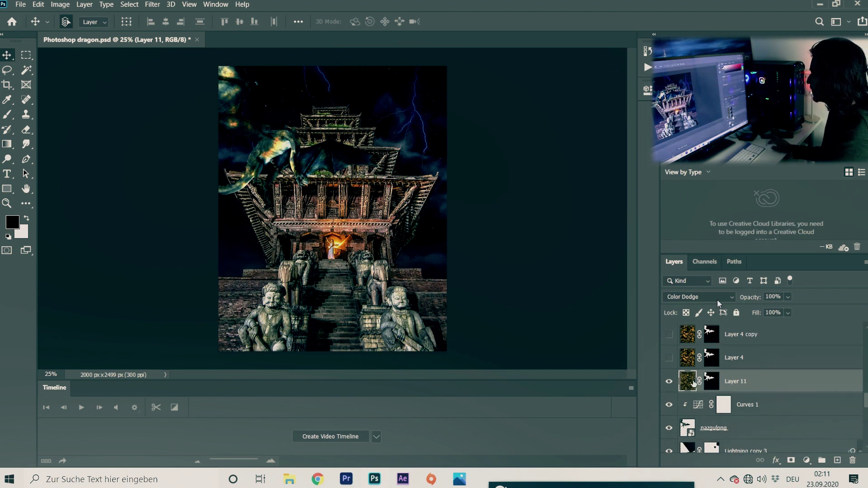
Delete Layer 11 and show the existing Layer 4 and Layer 4 copy fire-glow layers instead.
key("Delete")
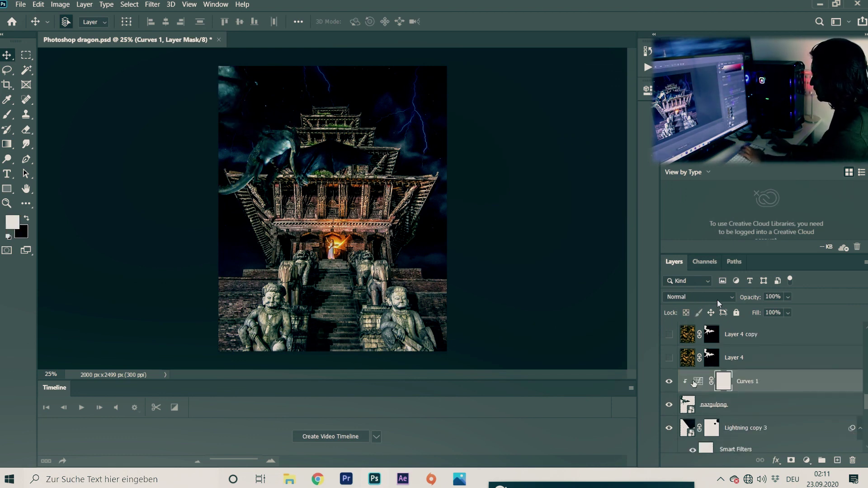
left_click(669, 357)
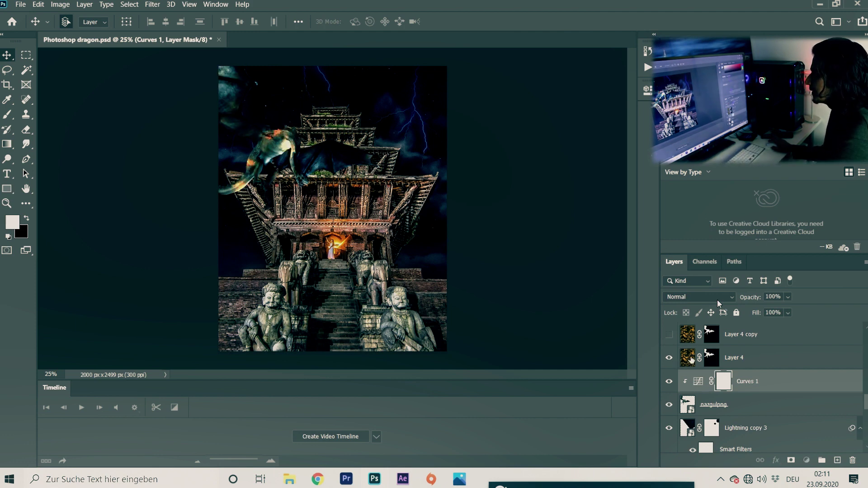
left_click(688, 358)
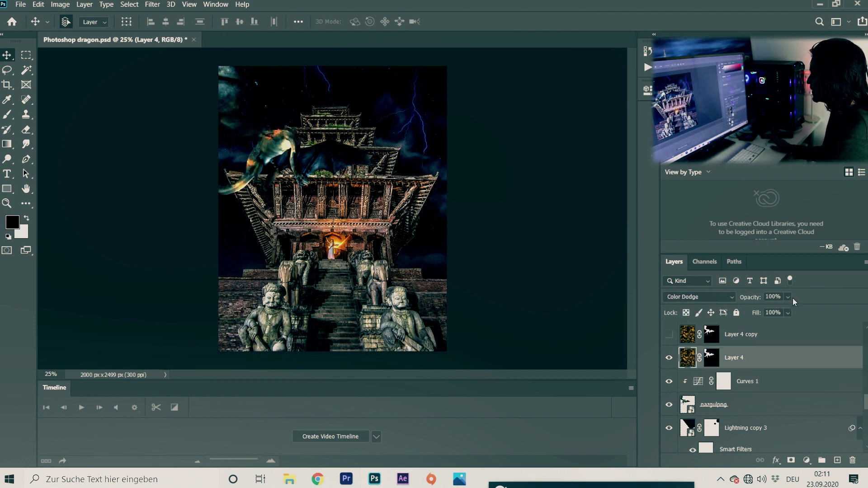
scroll(669, 362, "up", 1)
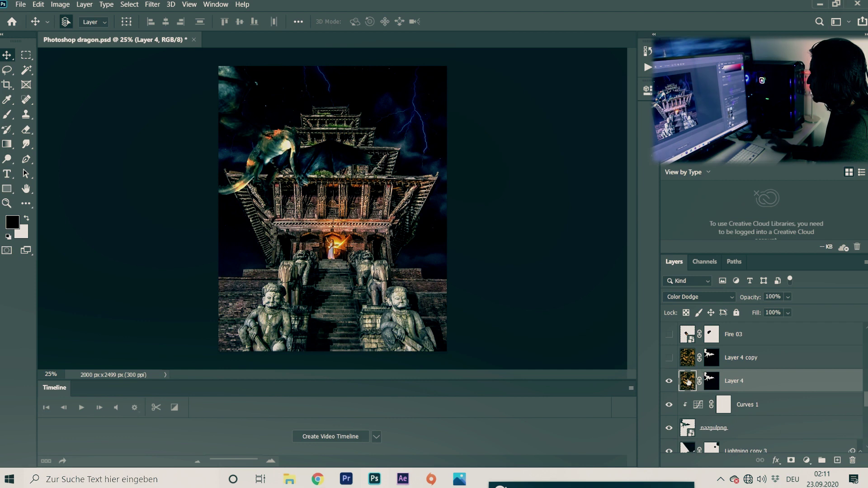
left_click(667, 358)
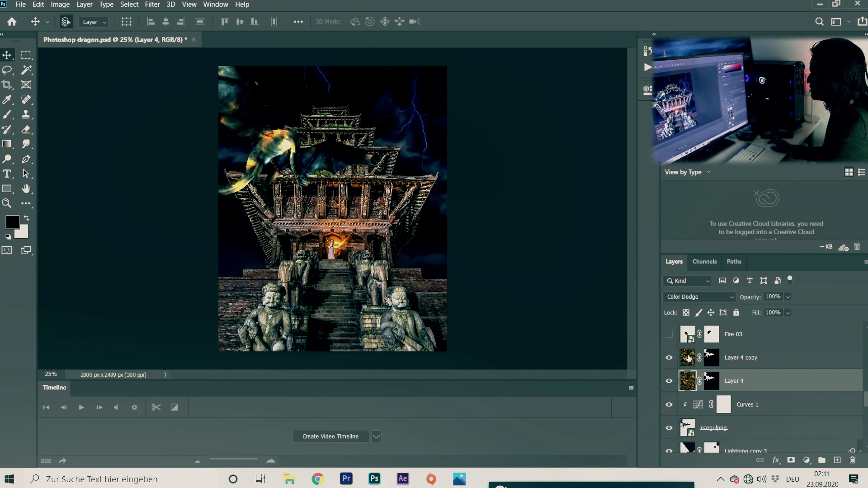
left_click(687, 358)
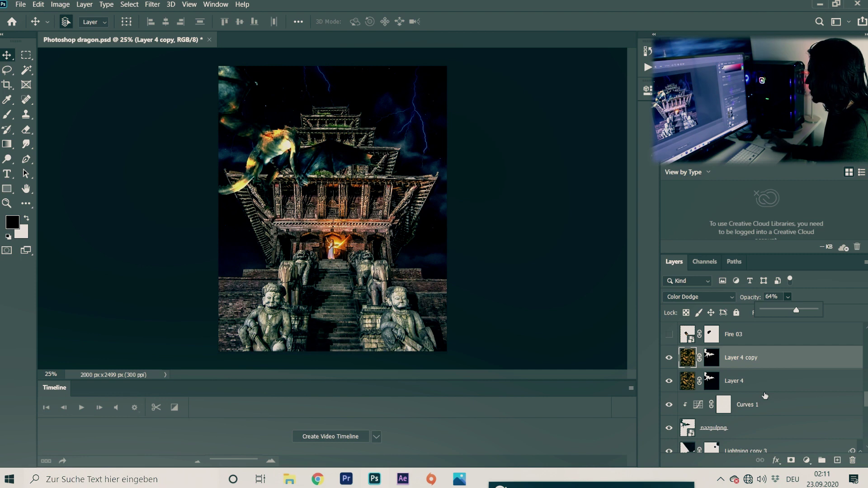
Add a Drop Shadow effect to the nazgulpng dragon layer, keeping the offered settings with Multiply blending and a 29 px size.
scroll(722, 394, "down", 1)
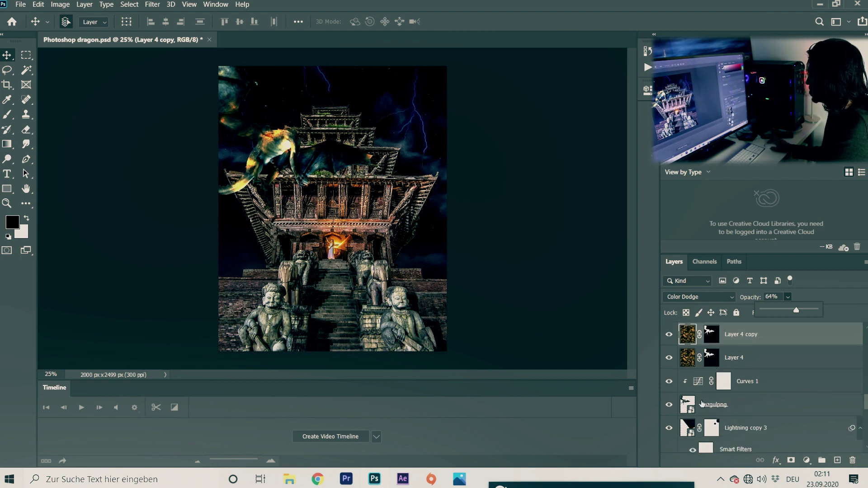
left_click(702, 403)
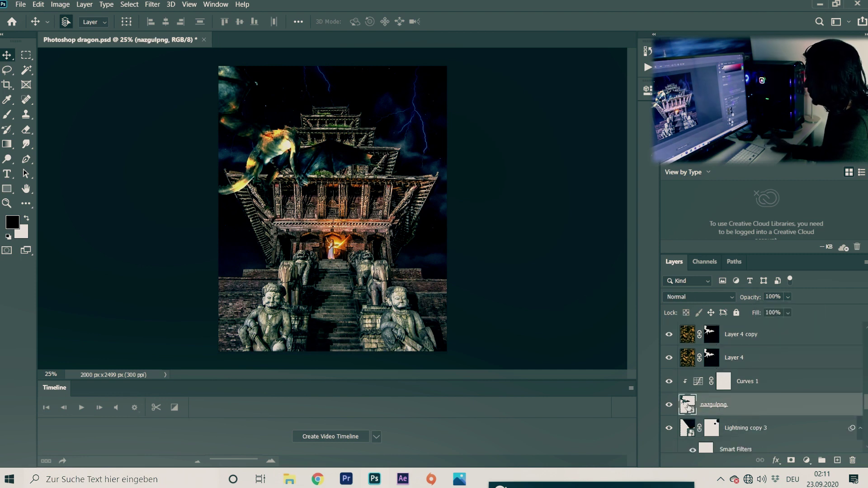
left_click(777, 460)
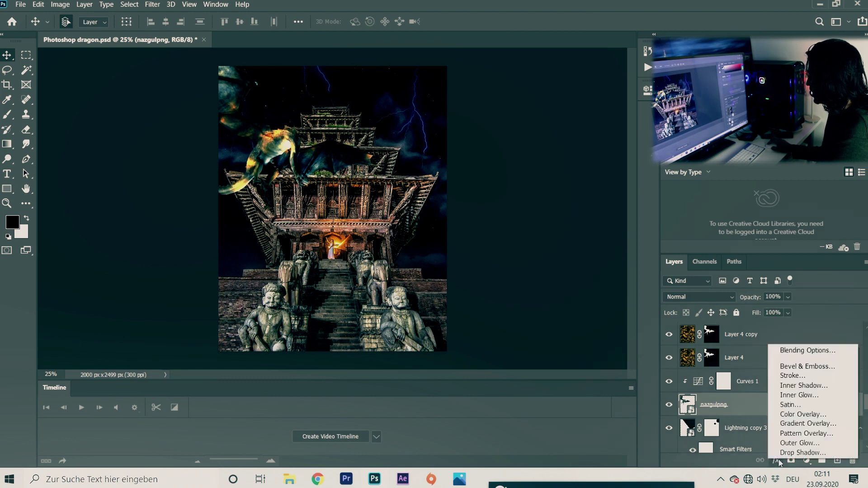
left_click(803, 452)
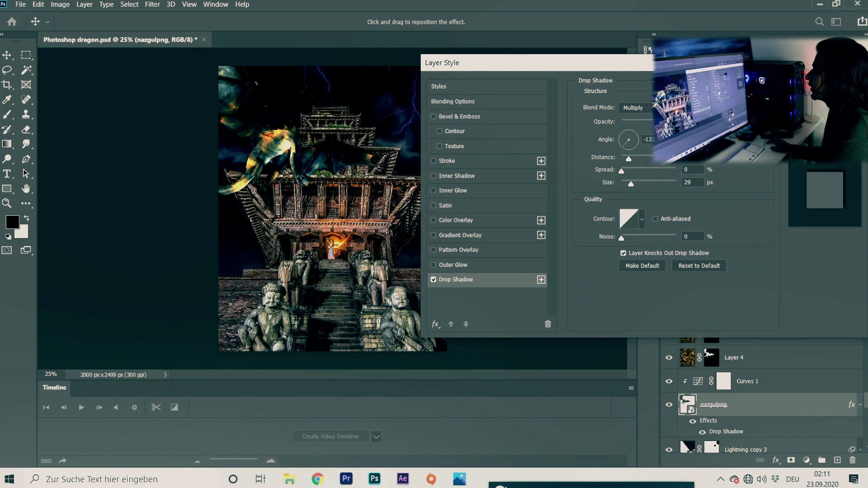
key("Return")
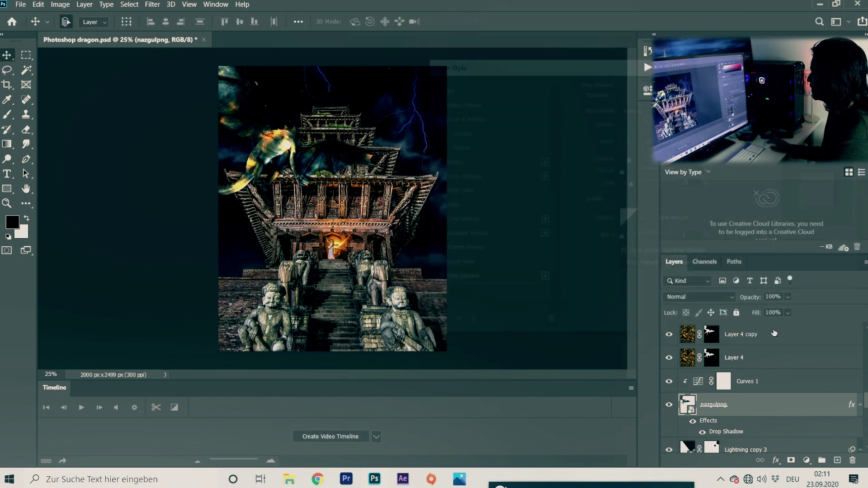
Separate the nazgulpng drop shadow effect into its own layer.
right_click(736, 433)
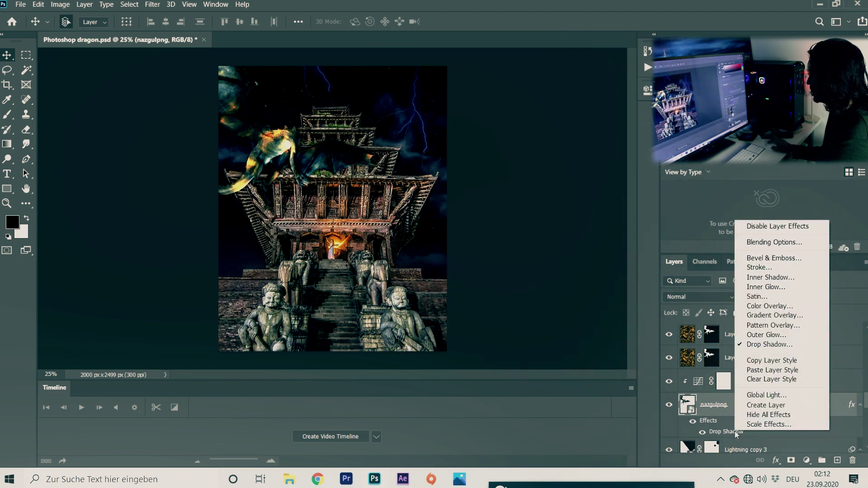
left_click(773, 405)
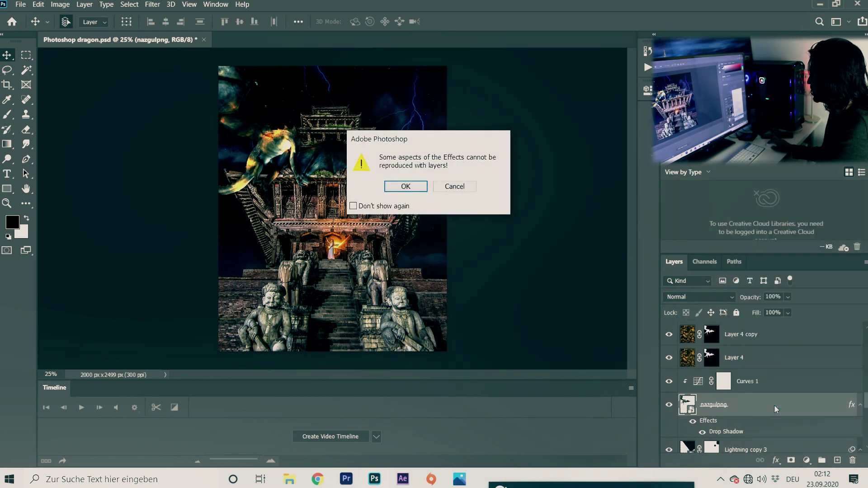
left_click(400, 185)
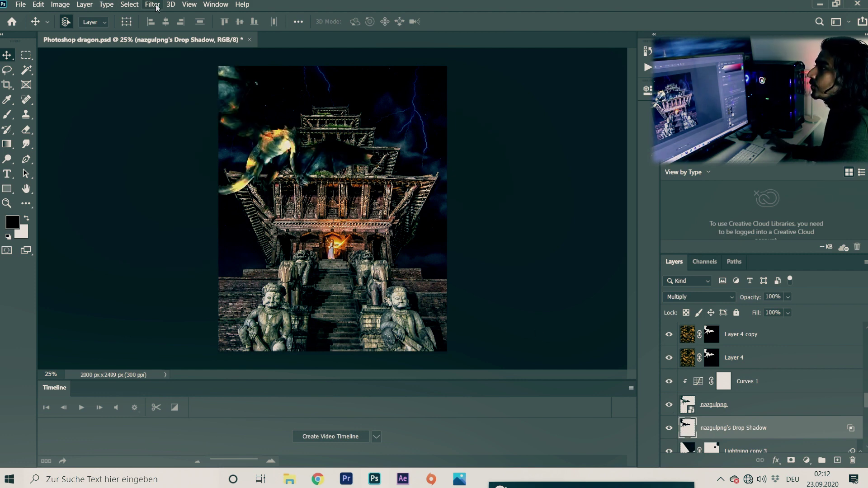
Flip the dragon's shadow layer vertically and place it over the temple stairs, centred at about X 1162, Y 1831 px.
left_click(60, 5)
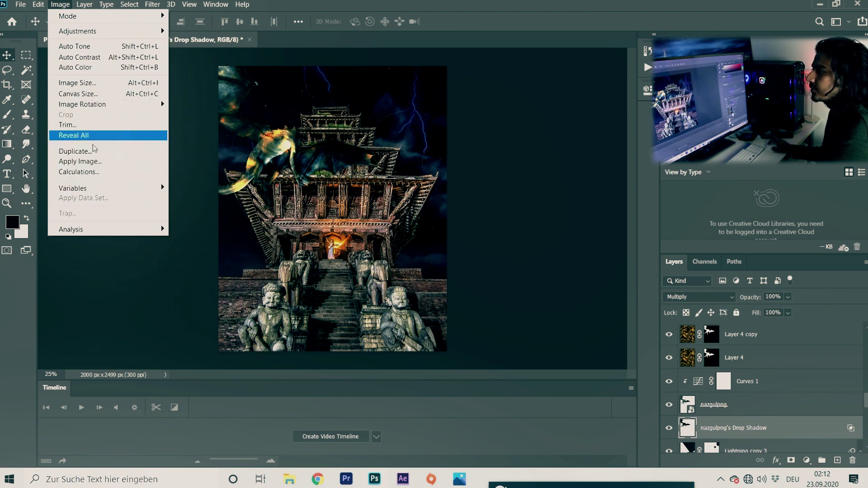
mouse_move(49, 2)
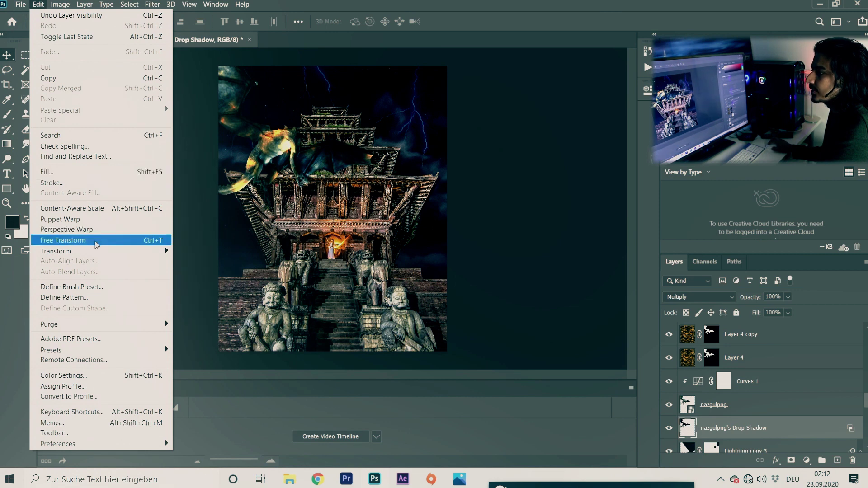
mouse_move(101, 252)
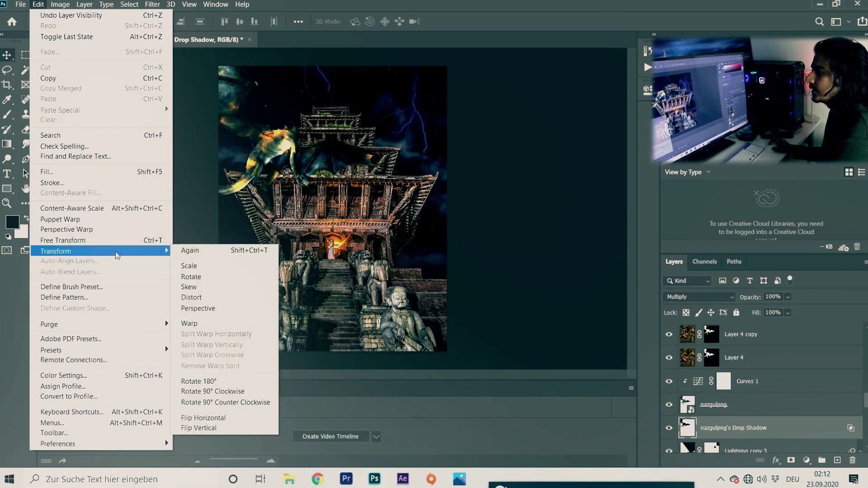
left_click(229, 428)
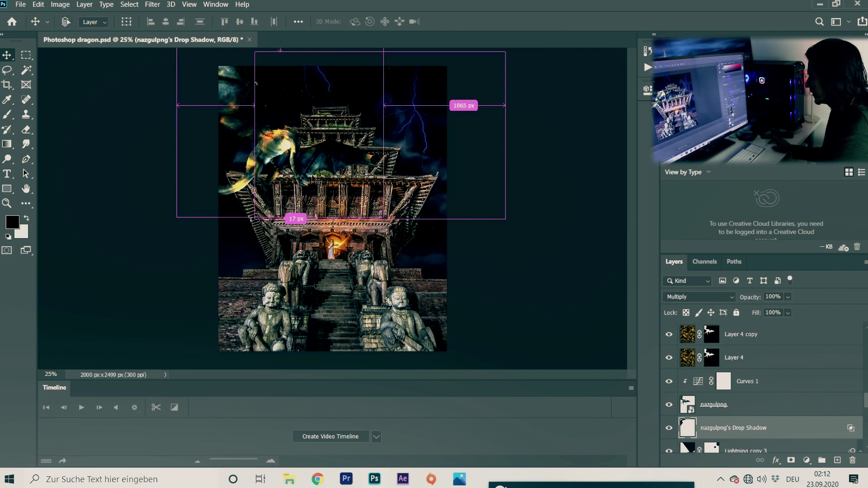
left_click_drag(372, 191, 316, 180)
key("ctrl+t")
left_click_drag(272, 123, 342, 289)
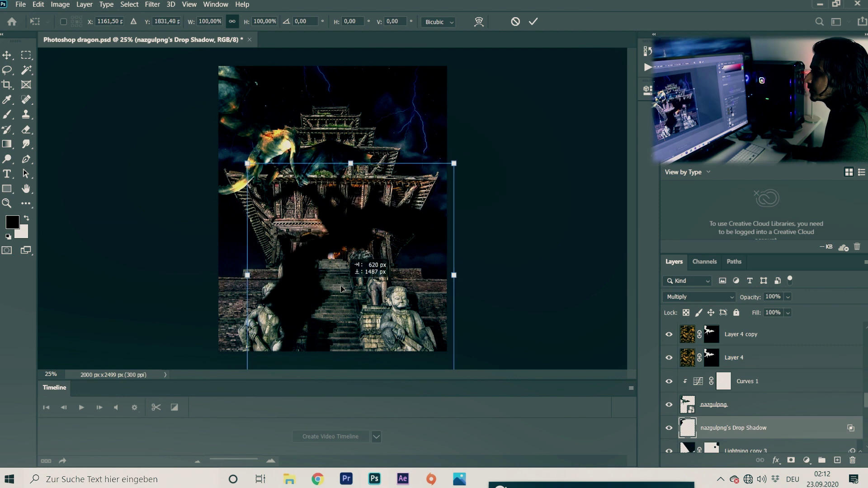
left_click(533, 22)
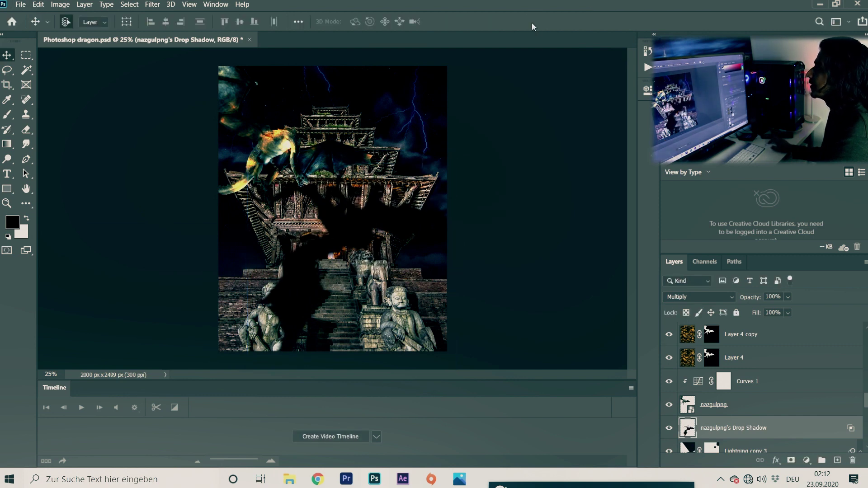
Try the dragon's shadow flipped horizontally, and flip it back.
left_click(36, 5)
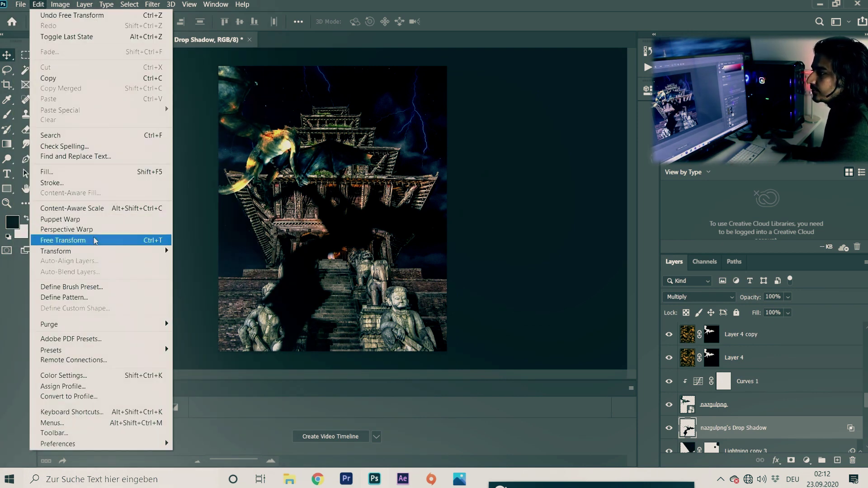
mouse_move(101, 251)
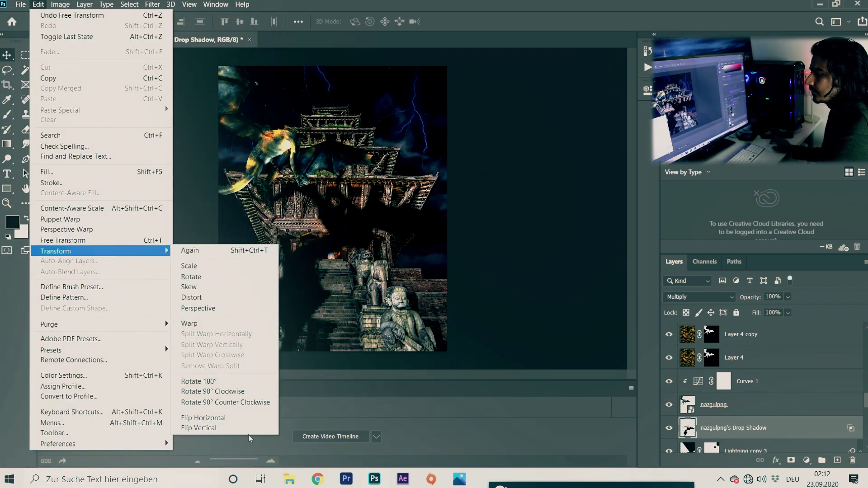
left_click(239, 418)
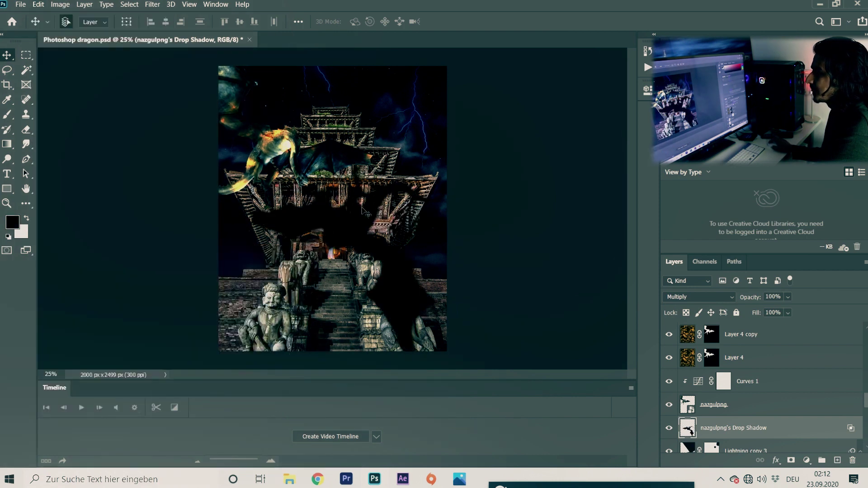
left_click(38, 4)
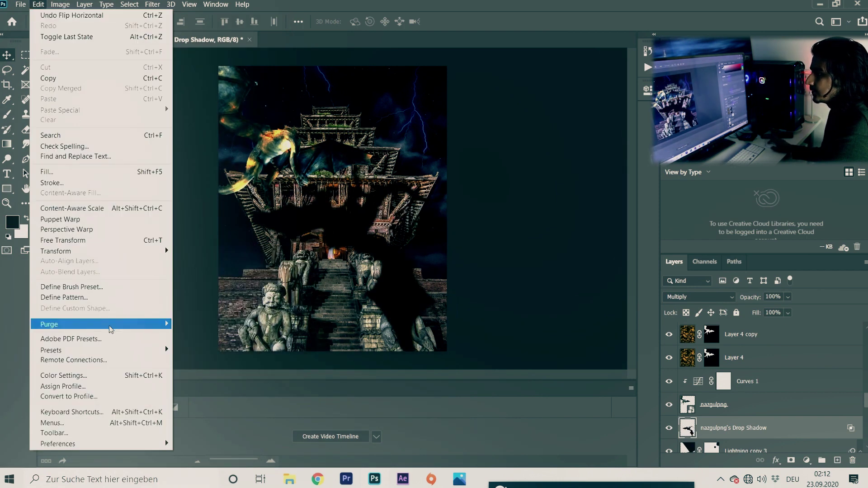
mouse_move(99, 252)
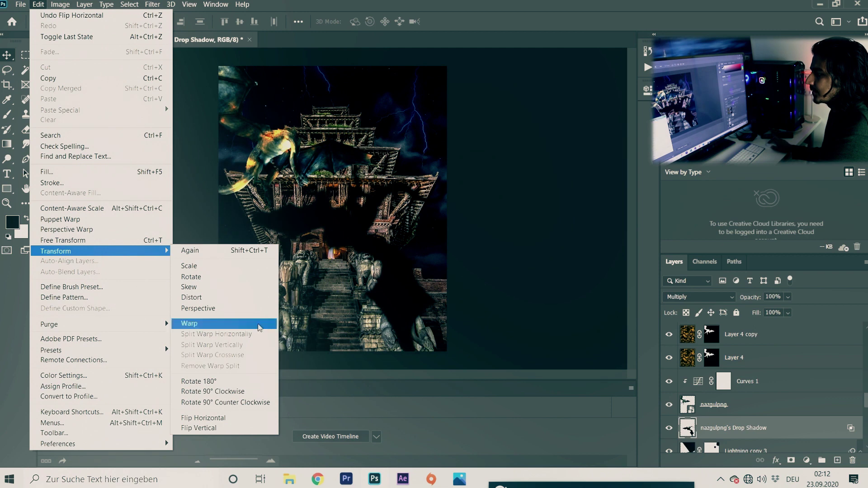
left_click(241, 417)
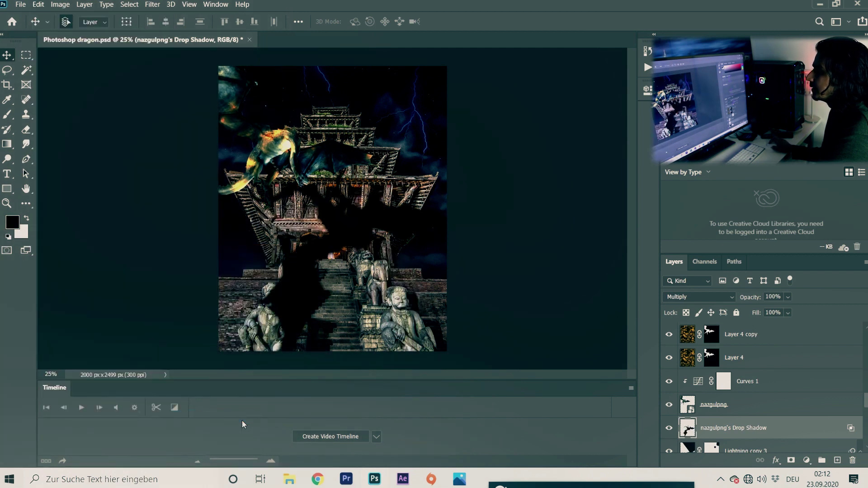
Flip the dragon's shadow vertically once more and reposition it across the temple entrance and upper stairs.
left_click(61, 4)
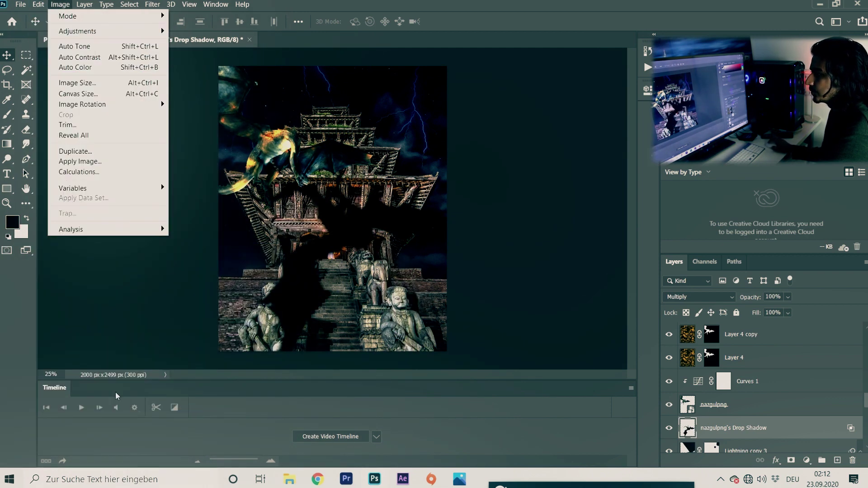
mouse_move(38, 4)
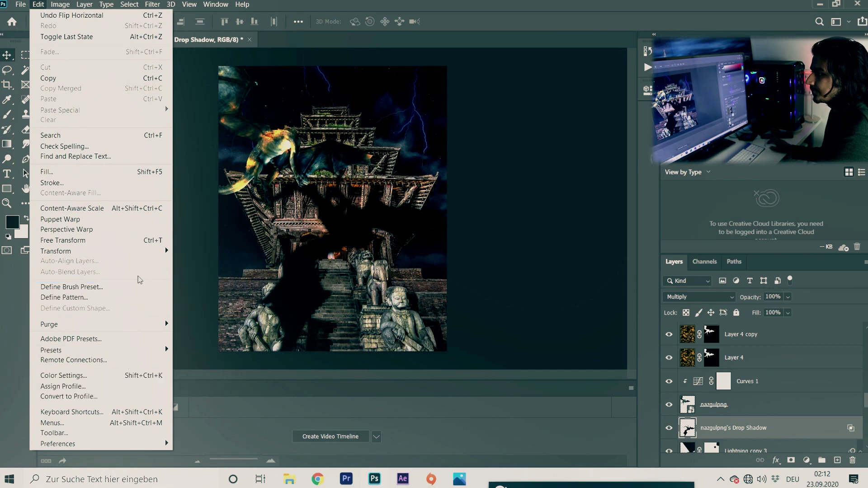
mouse_move(147, 250)
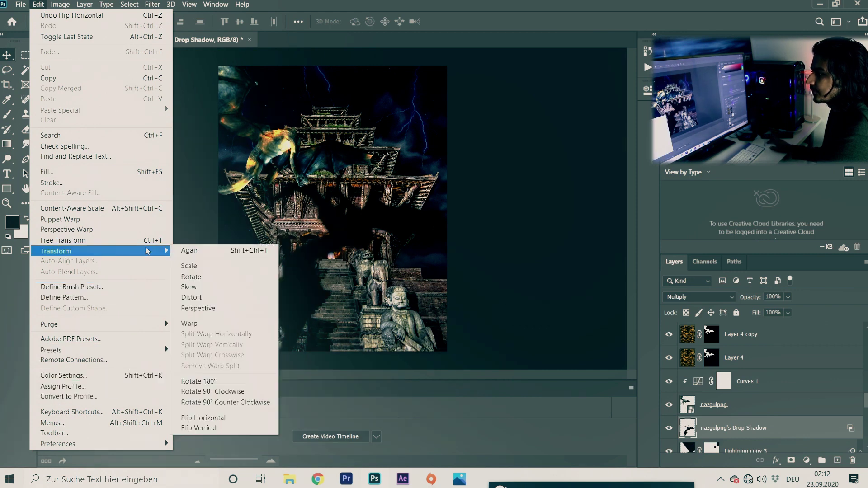
left_click(207, 427)
left_click_drag(362, 335, 332, 274)
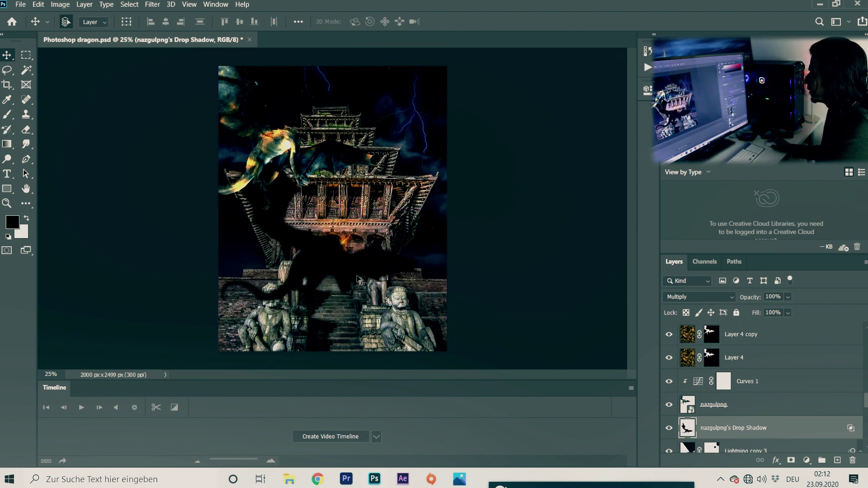
Lower the opacity of the drop shadow layer to 59%.
left_click(787, 297)
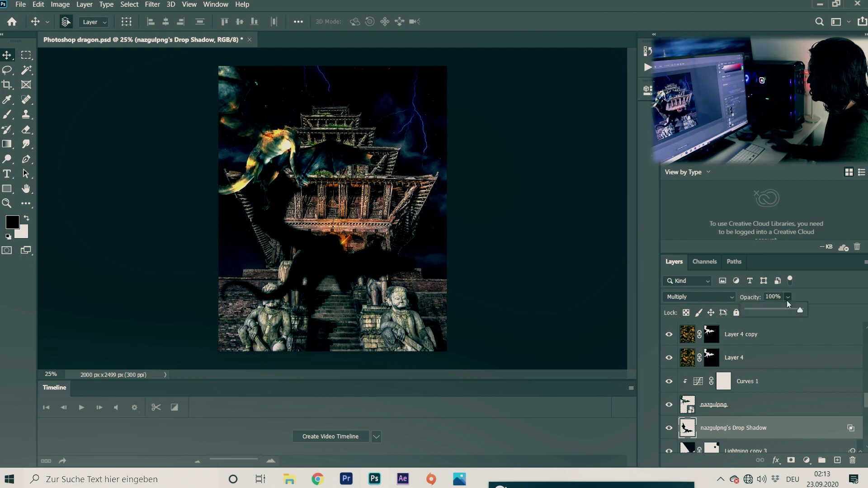
left_click(758, 309)
left_click_drag(762, 309, 779, 311)
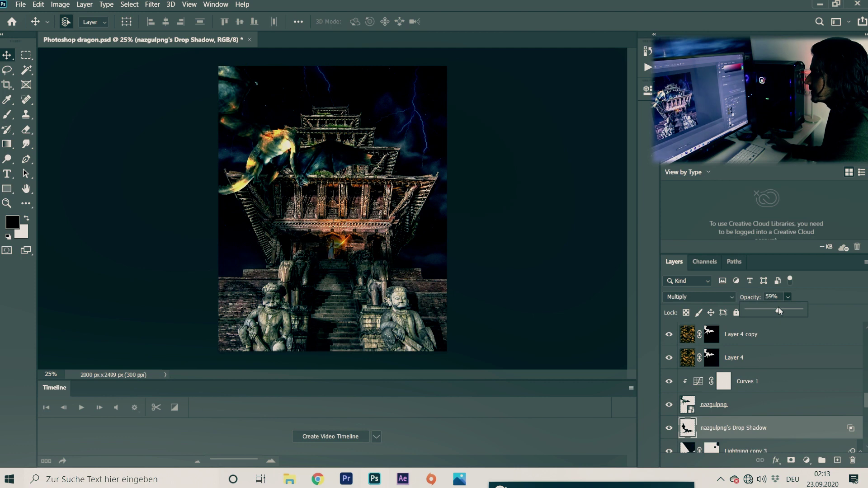
Move only the drop shadow layer further down over the stairs with Free Transform, centred at about X 1036, Y 1446 px.
left_click(791, 335, "ctrl")
left_click(809, 362, "ctrl")
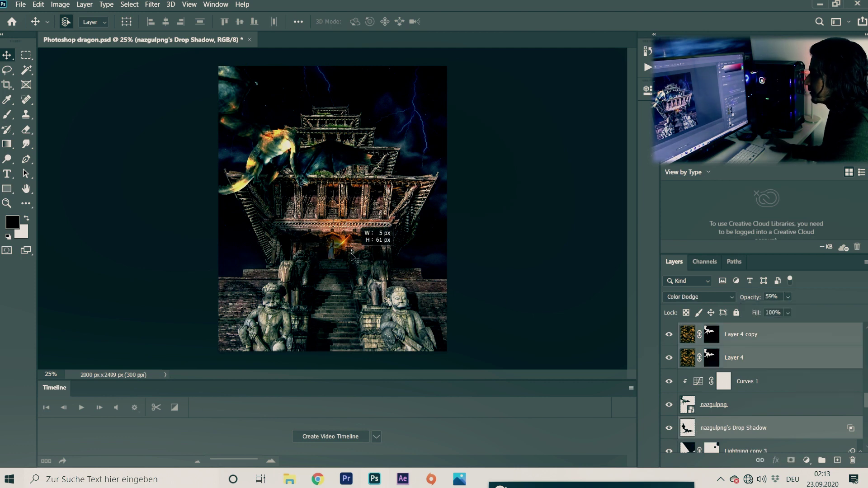
left_click(732, 425)
key("ctrl+t")
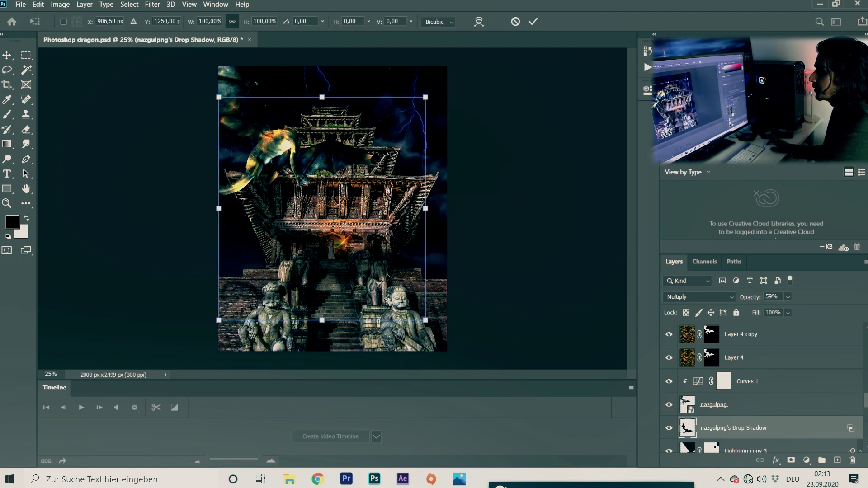
left_click_drag(335, 235, 352, 257)
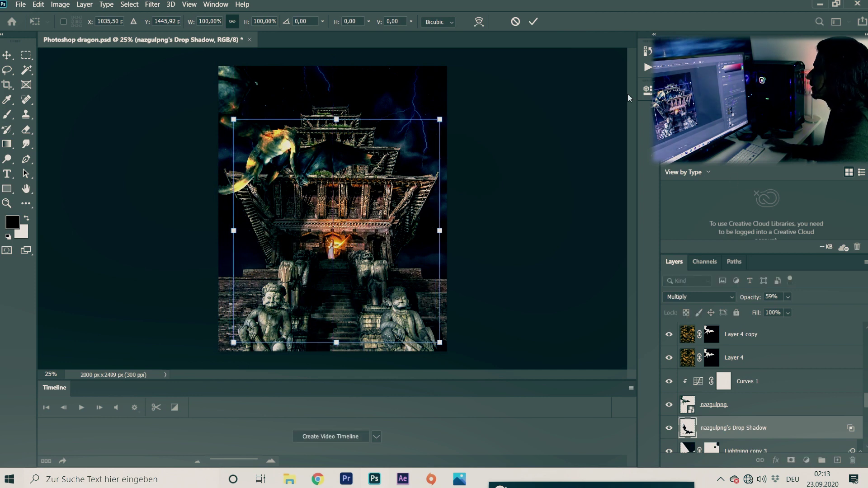
left_click(533, 21)
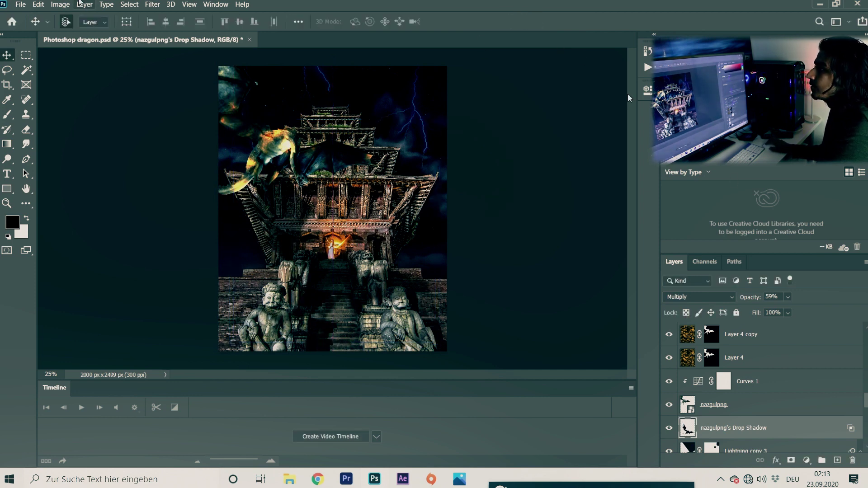
Soften the dragon's shadow with a Gaussian Blur of 3 pixels radius and add a layer mask to it.
left_click(152, 5)
mouse_move(172, 130)
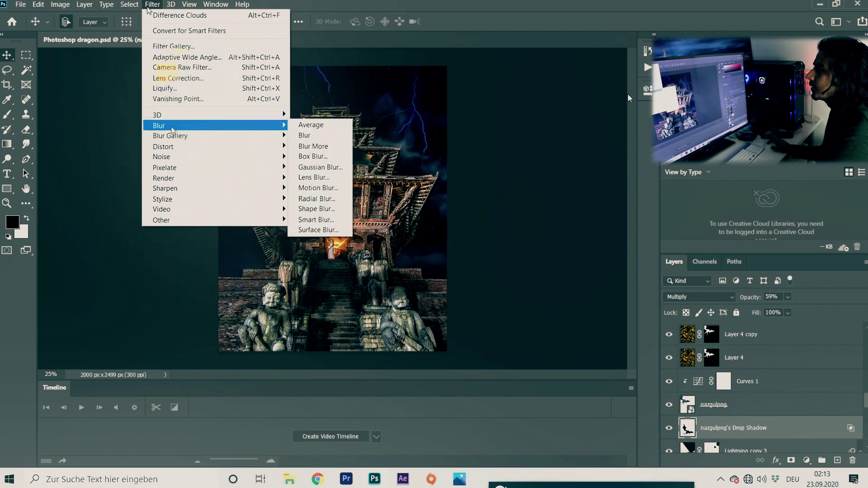
left_click(320, 166)
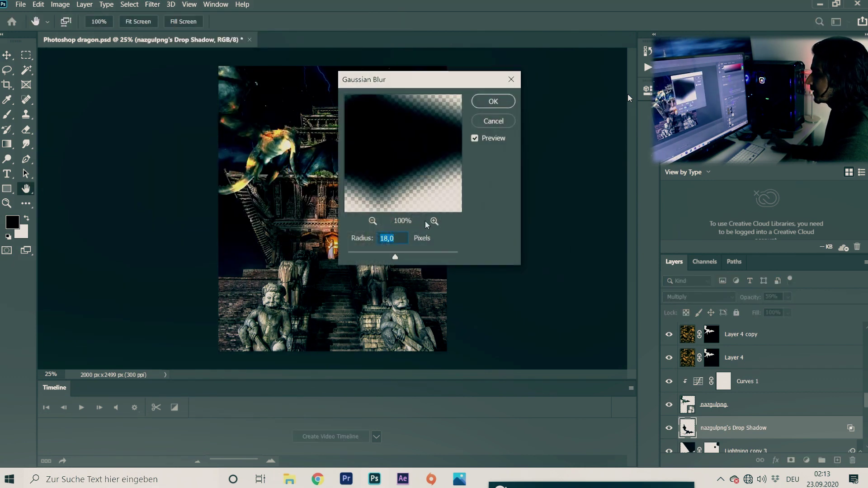
type("5")
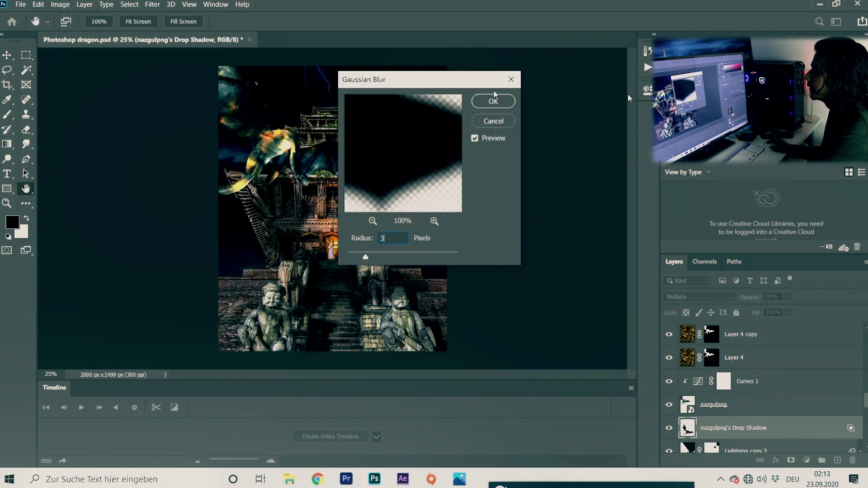
left_click(493, 102)
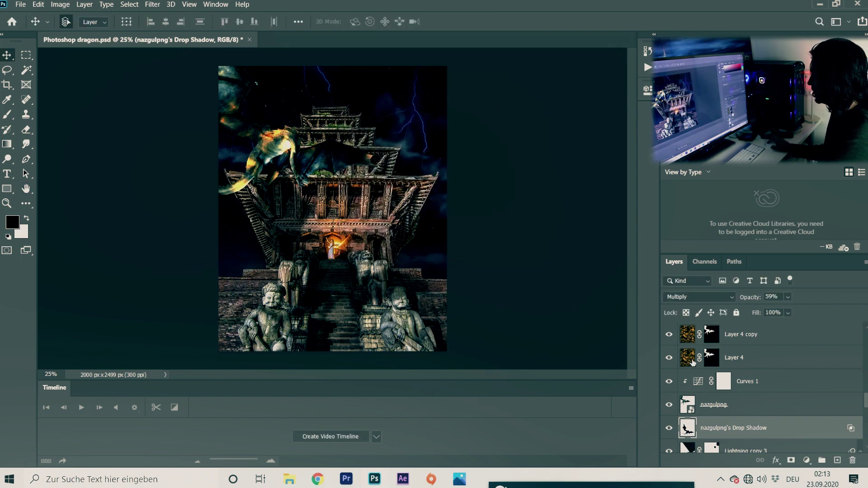
left_click(791, 460)
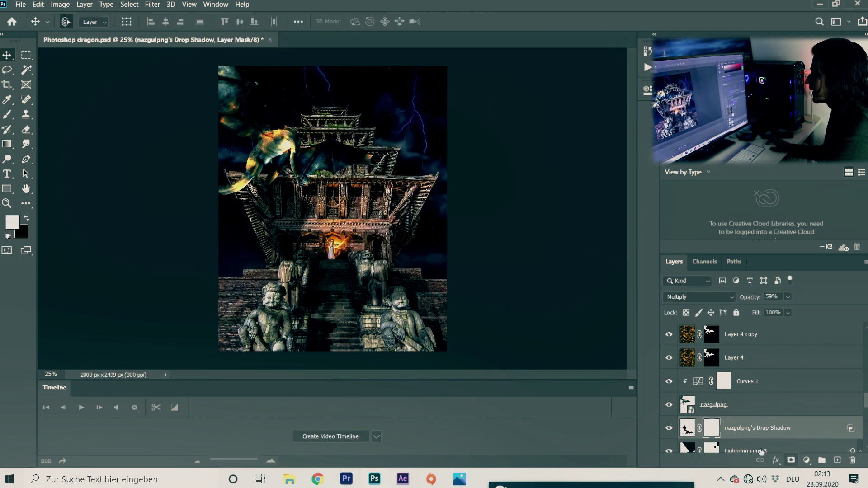
Paint black with the Brush on the drop shadow's layer mask to hide the shadow on the temple's left roof area.
left_click(10, 116)
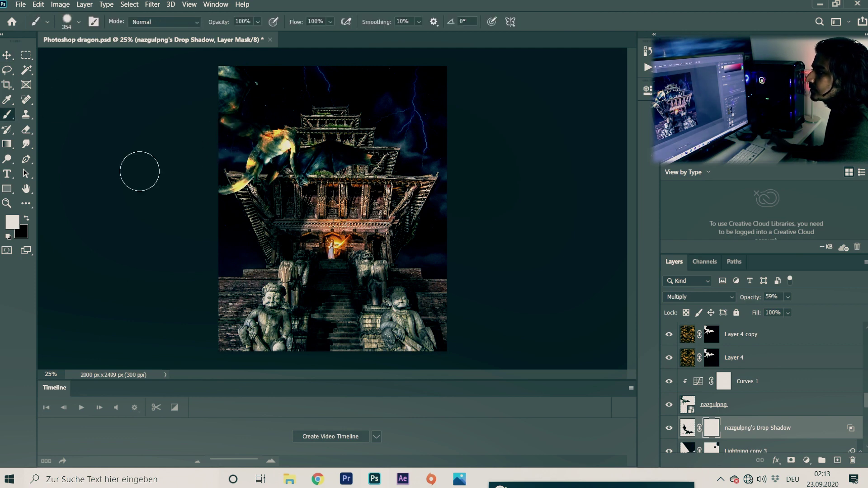
left_click(26, 219)
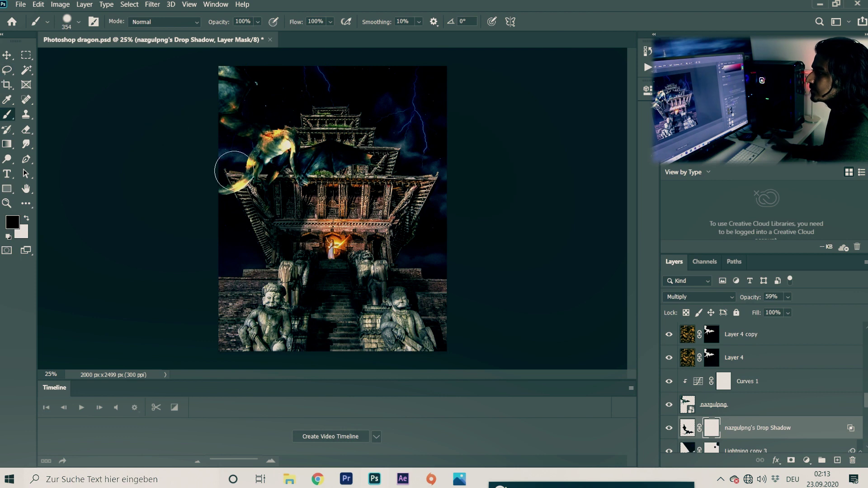
mouse_move(261, 207)
left_mouse_down()
mouse_move(259, 175)
mouse_move(270, 206)
left_mouse_up()
left_click(27, 219)
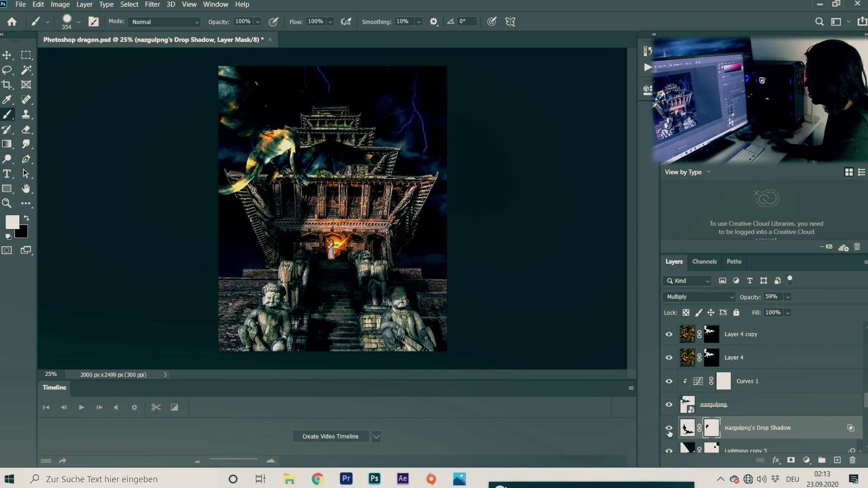
Compare the new dragon shadow with the earlier smart-object shadow layer and its mask by toggling each one's visibility.
left_click(670, 432)
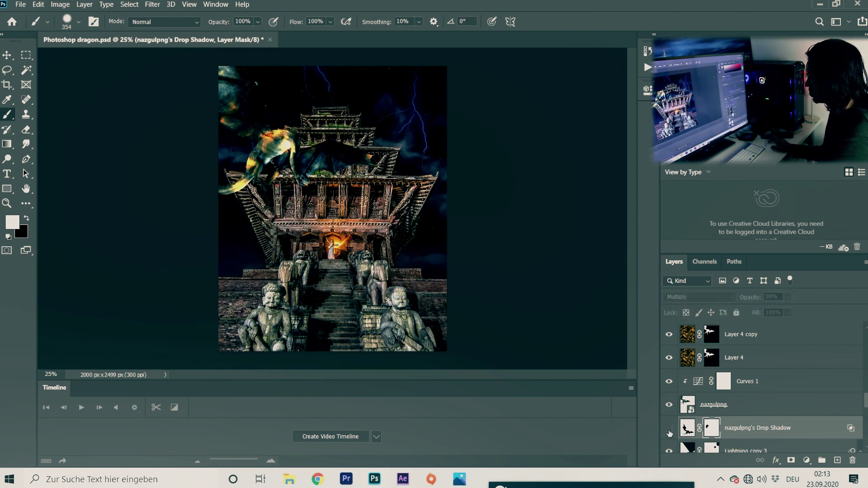
scroll(763, 372, "down", 5)
scroll(763, 371, "up", 5)
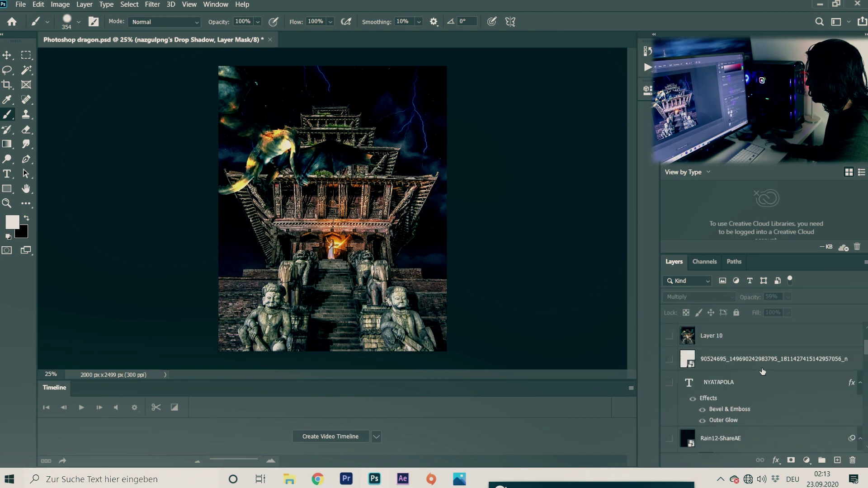
left_click(669, 357)
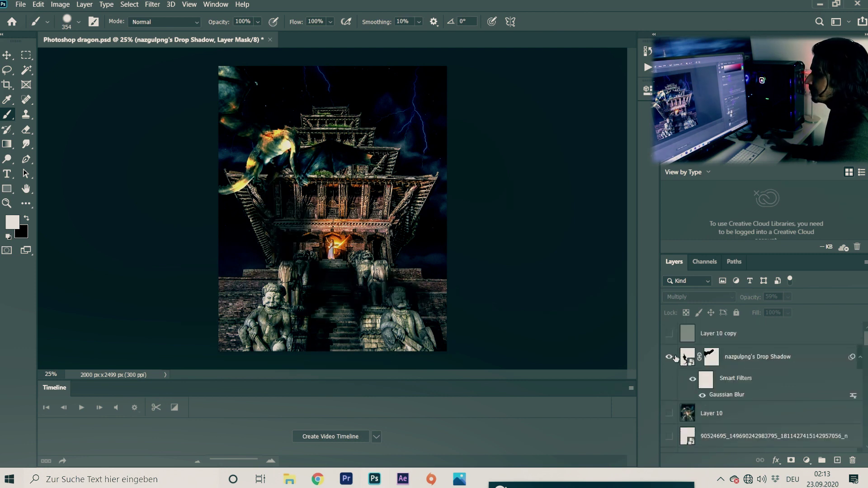
left_click(722, 357)
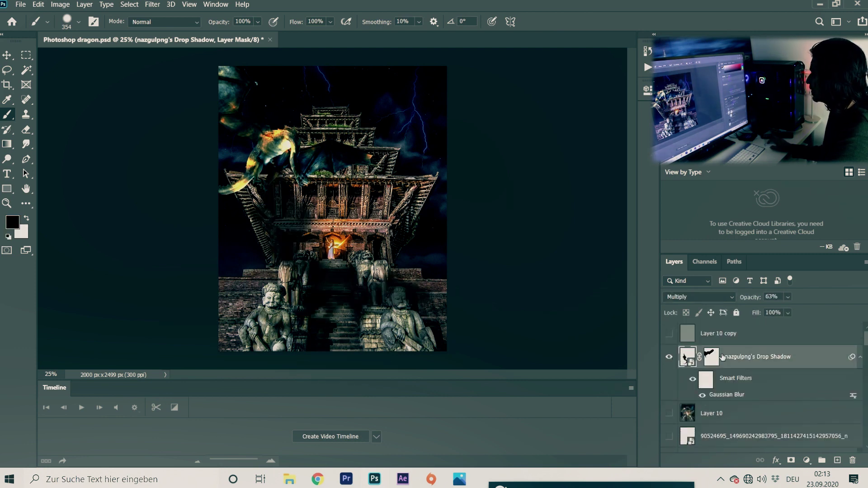
left_click(716, 360)
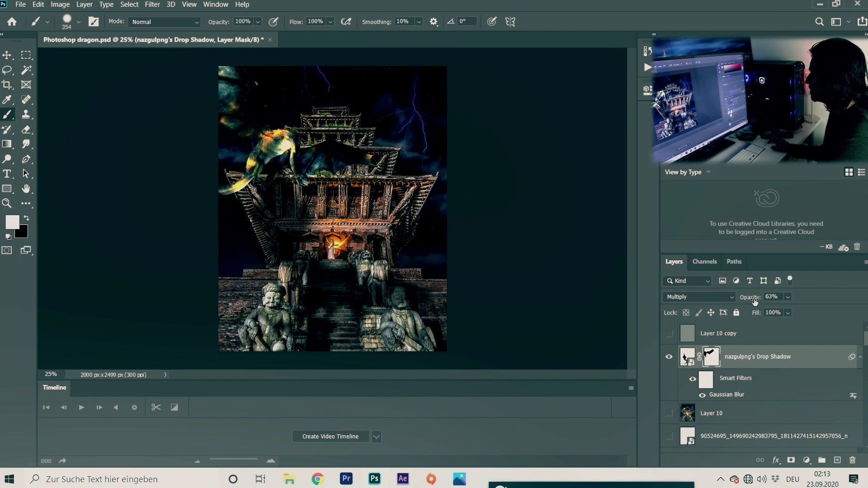
left_click(668, 358)
scroll(696, 371, "down", 5)
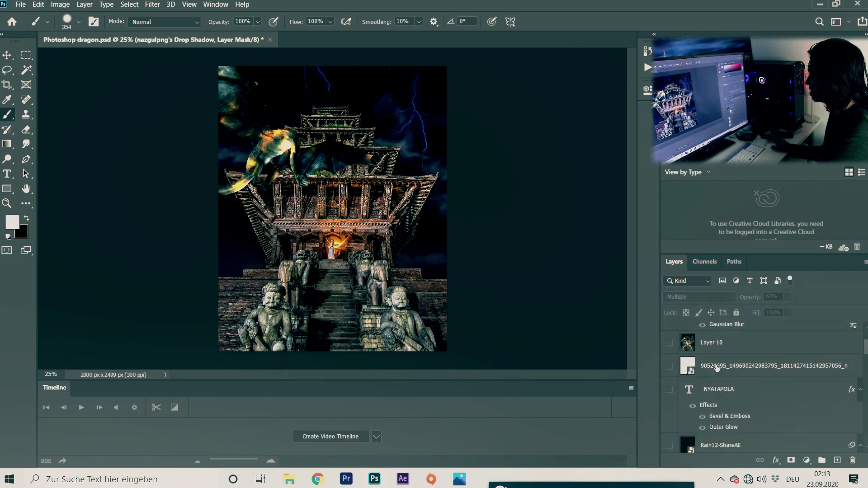
scroll(716, 367, "down", 2)
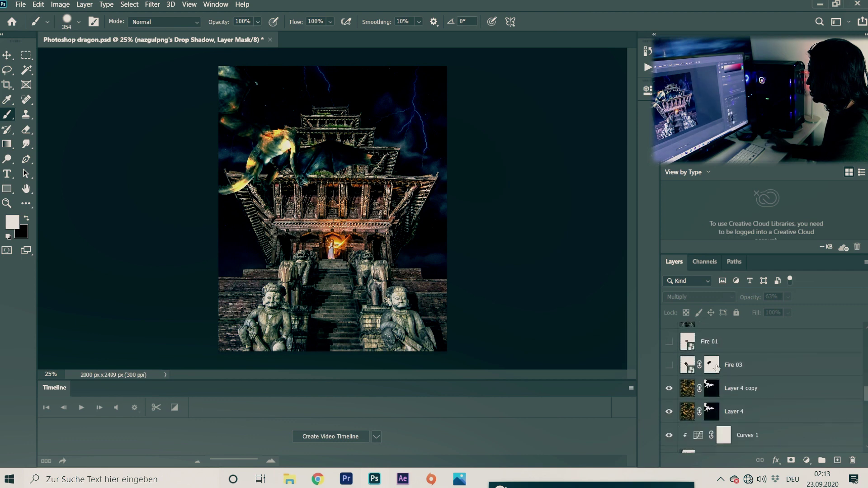
scroll(700, 370, "down", 2)
scroll(685, 412, "down", 2)
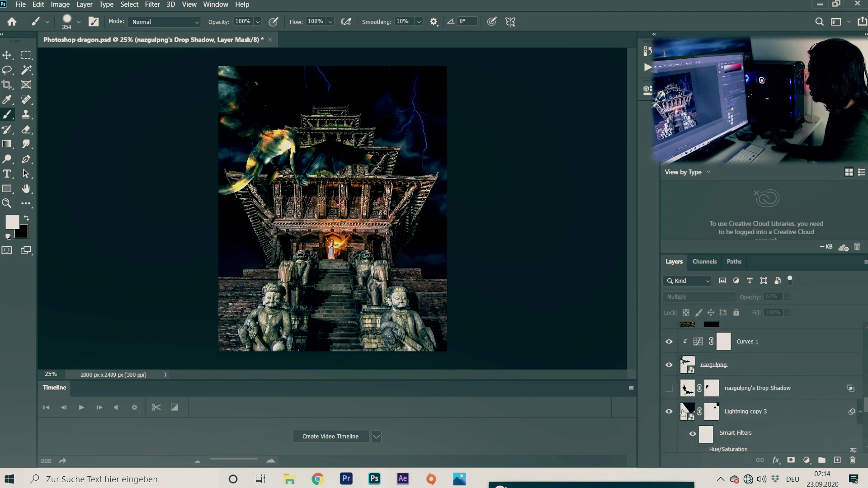
left_click(669, 389)
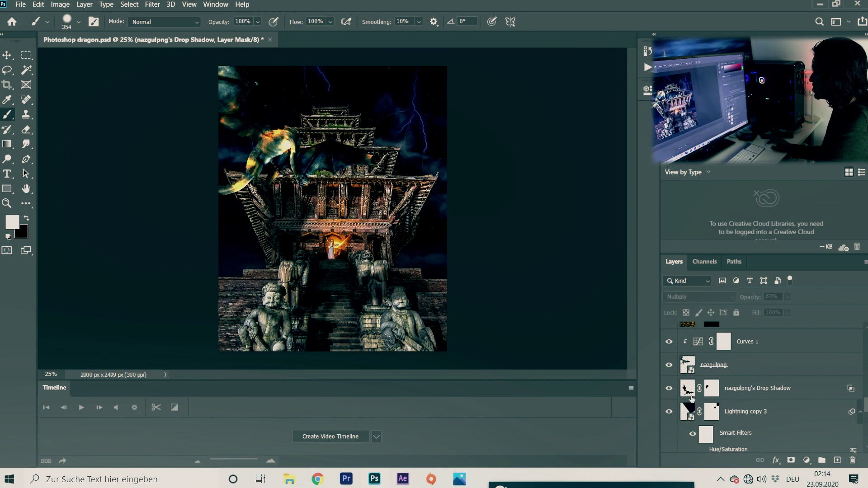
Rename the nazgulpng layer as "dragon".
left_click(708, 367)
right_click(708, 367)
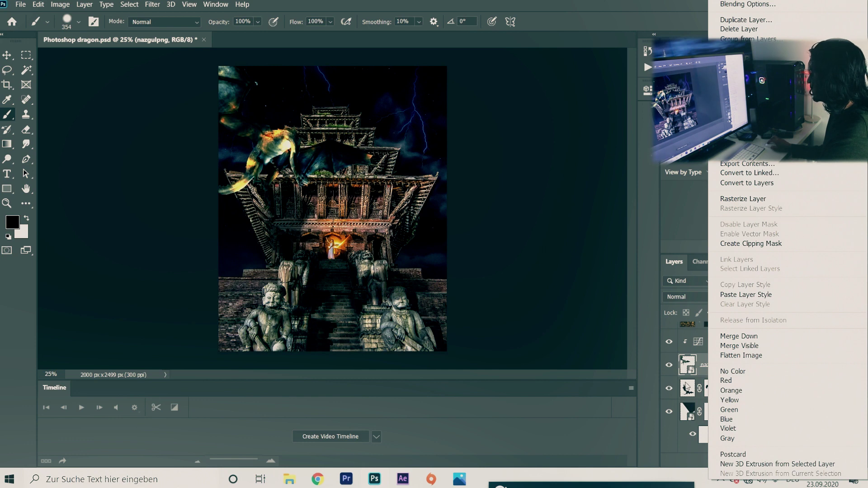
left_click(705, 373)
double_click(712, 364)
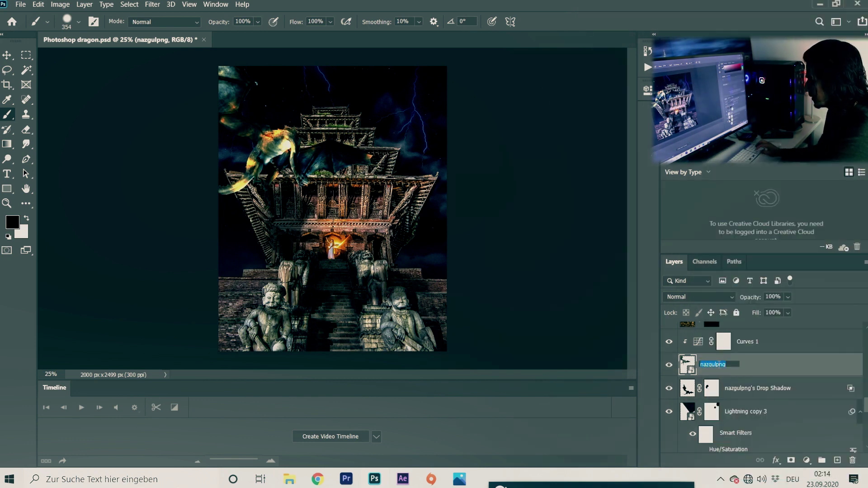
type("dragon")
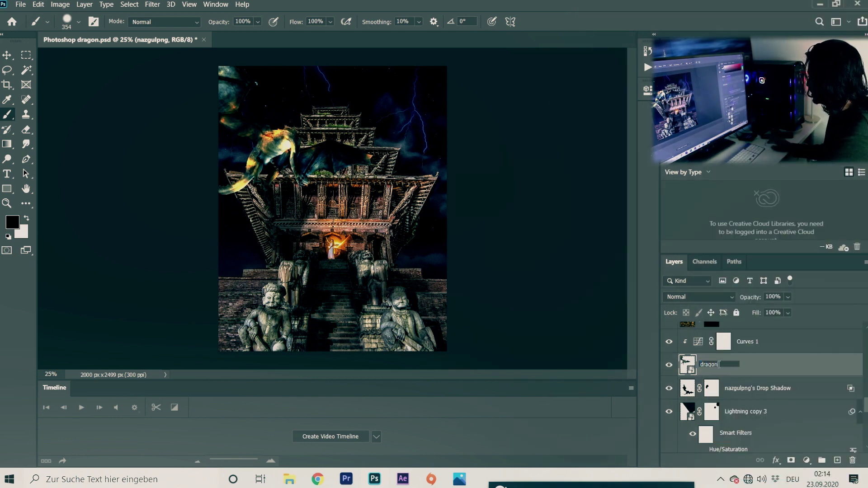
left_click(762, 379)
Rename the drop shadow layer beneath the dragon as "dragon shadow".
double_click(750, 388)
type("dragon ")
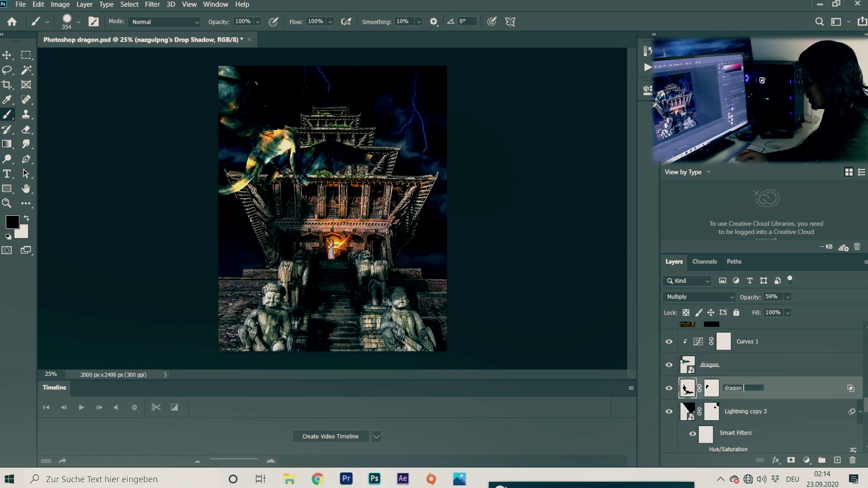
type("shadow")
key("Return")
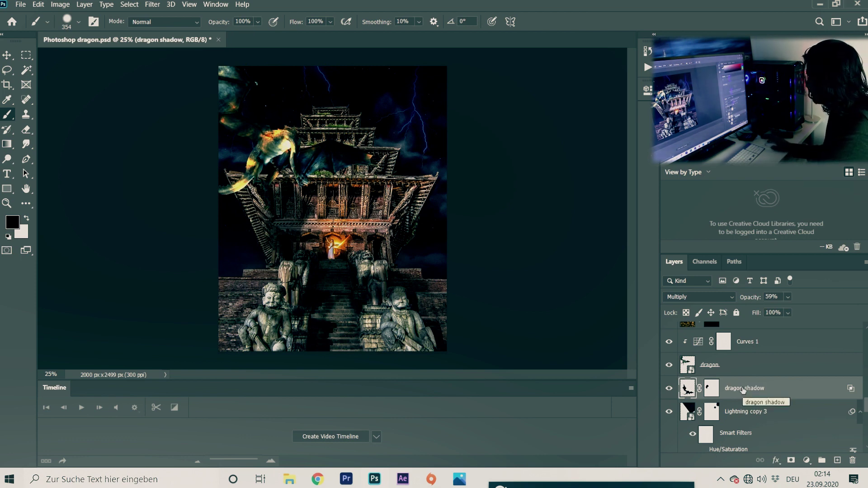
Select the Fire 03 layer above the dragon's texture layers and make it visible.
scroll(743, 389, "down", 2)
scroll(743, 389, "up", 4)
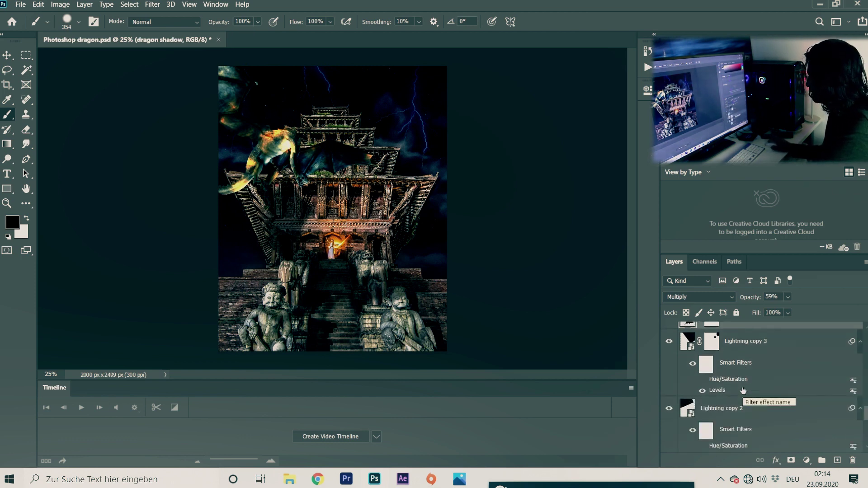
scroll(742, 389, "up", 2)
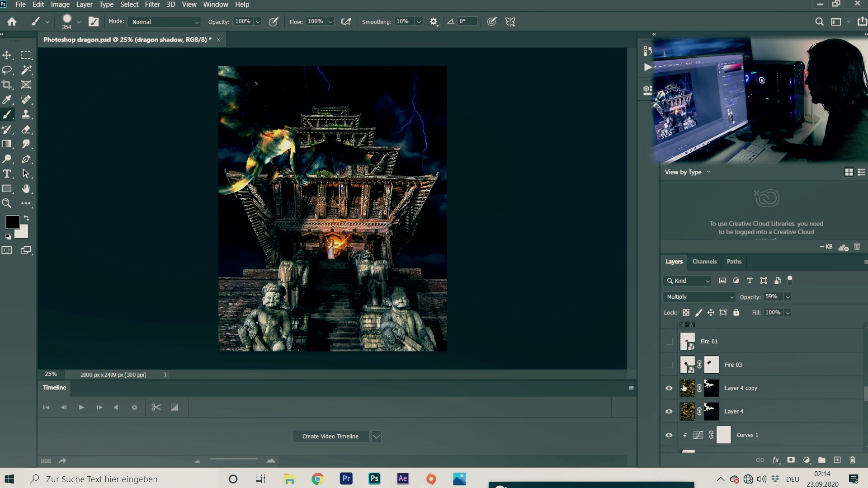
left_click(684, 388)
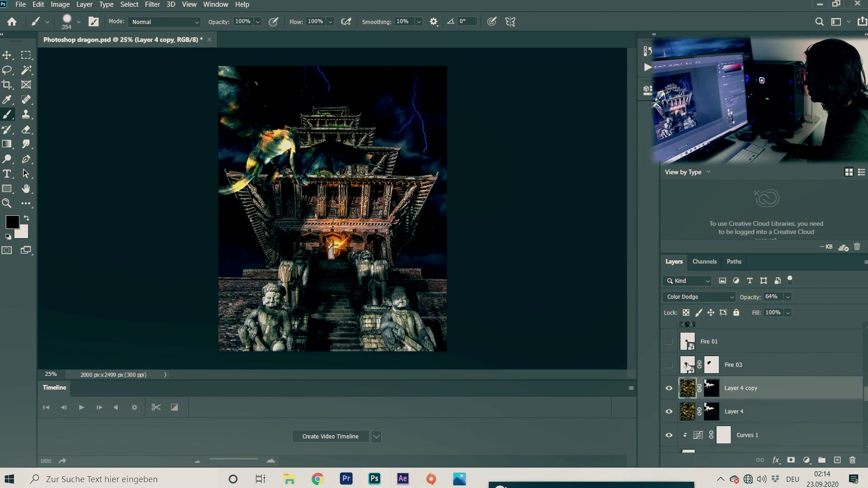
scroll(685, 366, "up", 1)
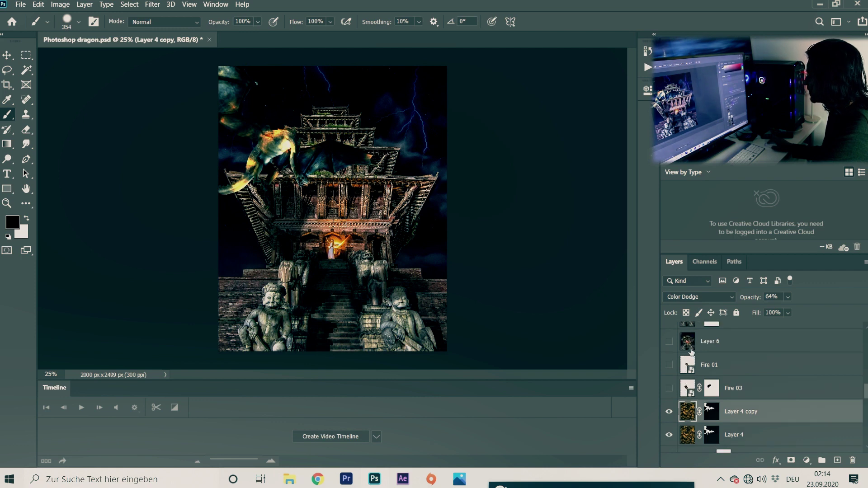
left_click(688, 388)
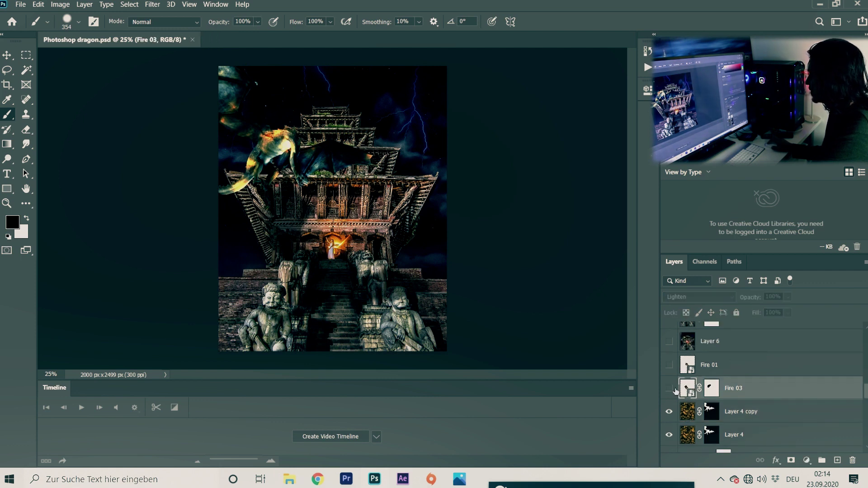
left_click(670, 390)
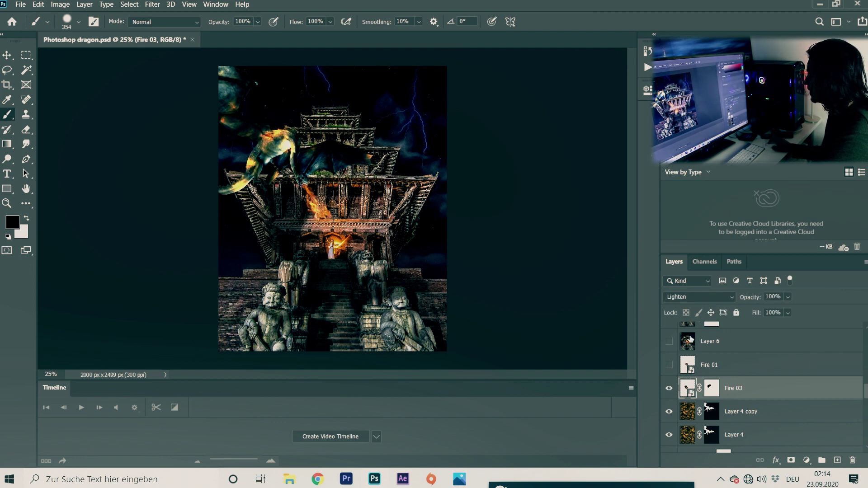
Preview the Fire 03 layer in Normal mode and set its blend mode to Screen.
left_click(712, 297)
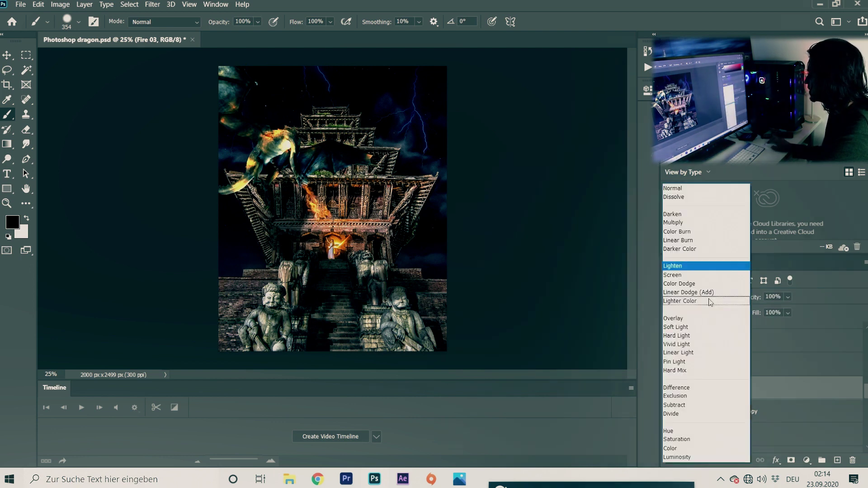
left_click(696, 188)
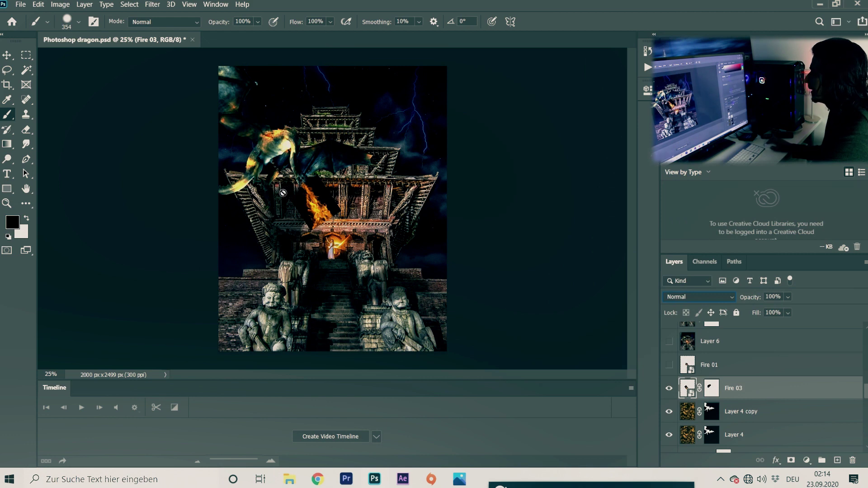
left_click(698, 297)
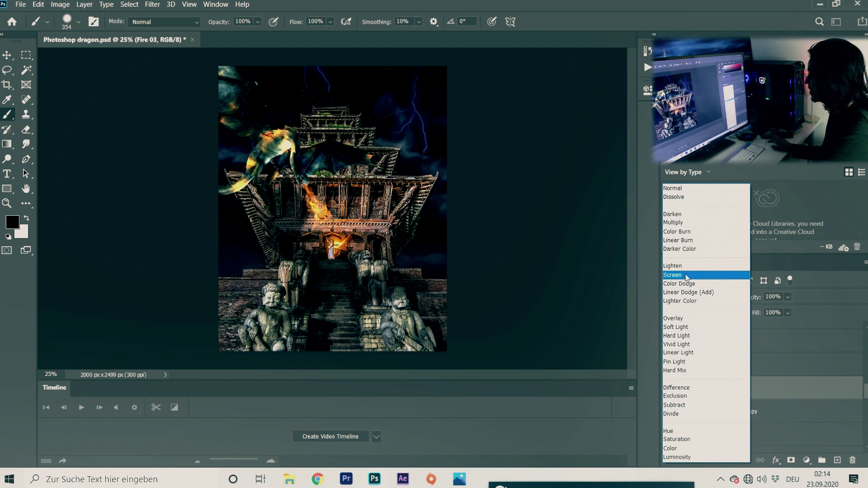
left_click(686, 275)
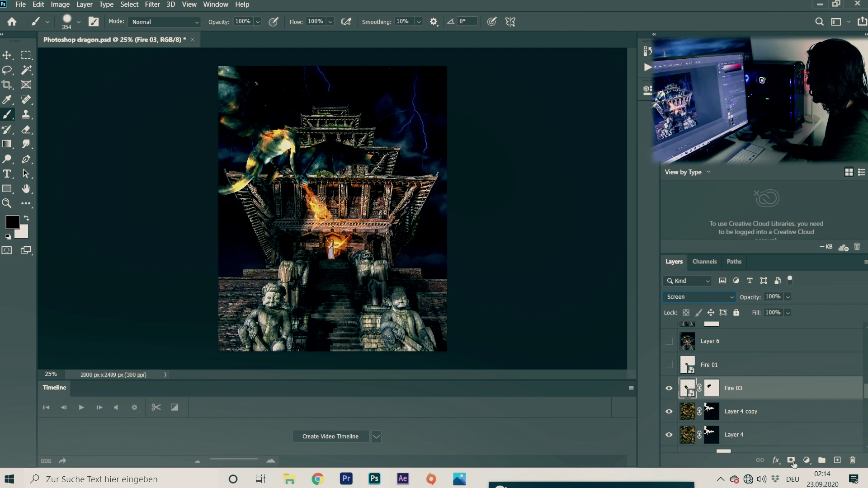
Mask the Fire 03 layer around the dragon's mouth by painting black on its layer mask with a 50 px brush.
left_click(712, 390)
key("x")
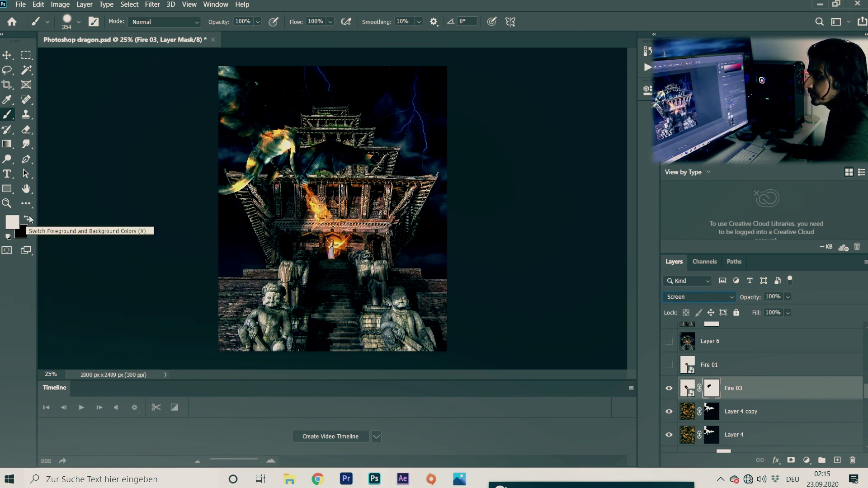
left_click(27, 219)
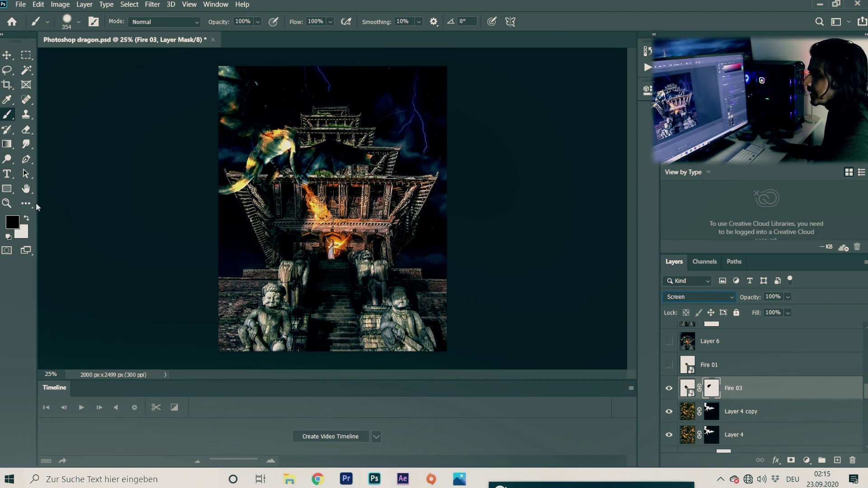
left_click(5, 203)
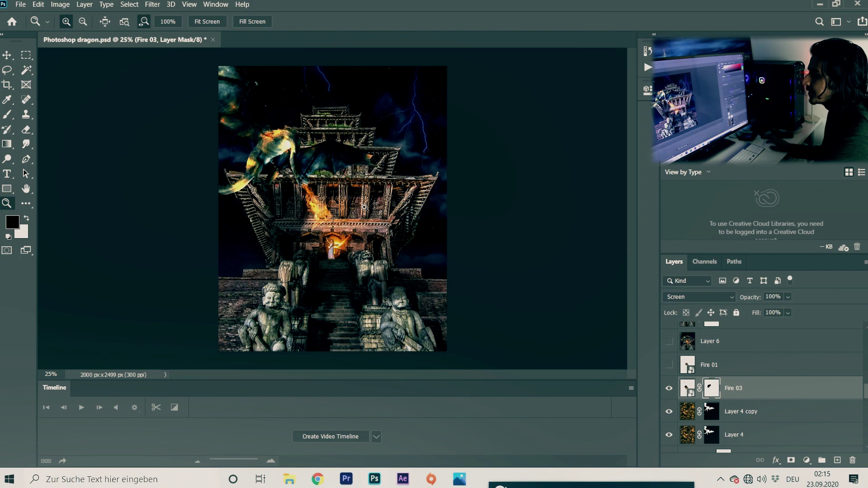
left_click_drag(297, 180, 258, 189)
key("b")
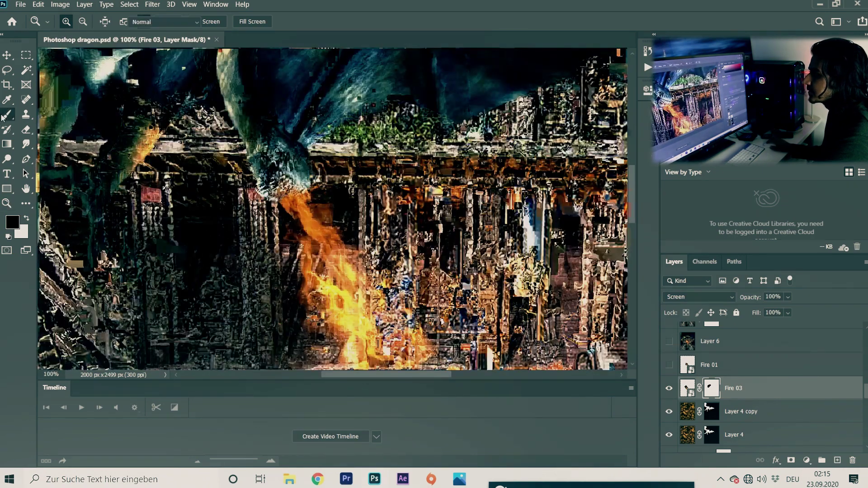
left_click_drag(280, 164, 136, 253)
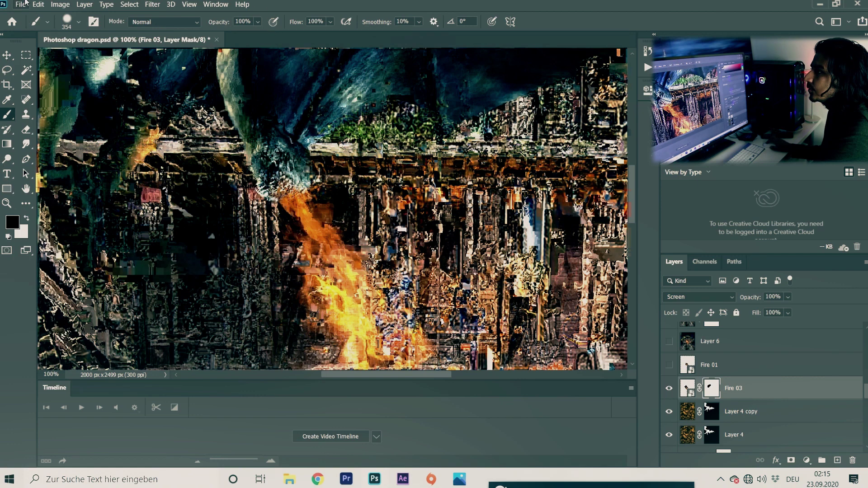
left_click(80, 22)
left_click_drag(82, 56, 78, 57)
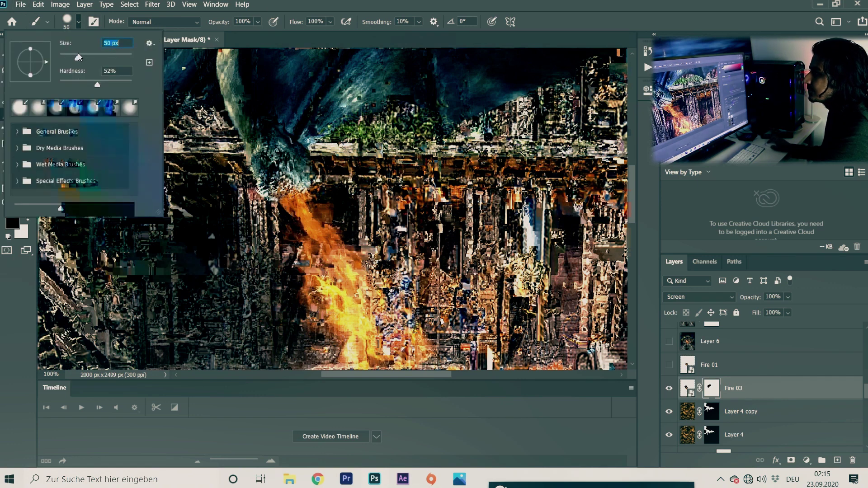
left_click(274, 148)
mouse_move(308, 164)
left_mouse_down()
mouse_move(241, 195)
mouse_move(250, 195)
mouse_move(253, 211)
mouse_move(252, 200)
mouse_move(265, 200)
mouse_move(256, 190)
mouse_move(263, 203)
mouse_move(273, 158)
mouse_move(247, 153)
mouse_move(324, 212)
left_mouse_up()
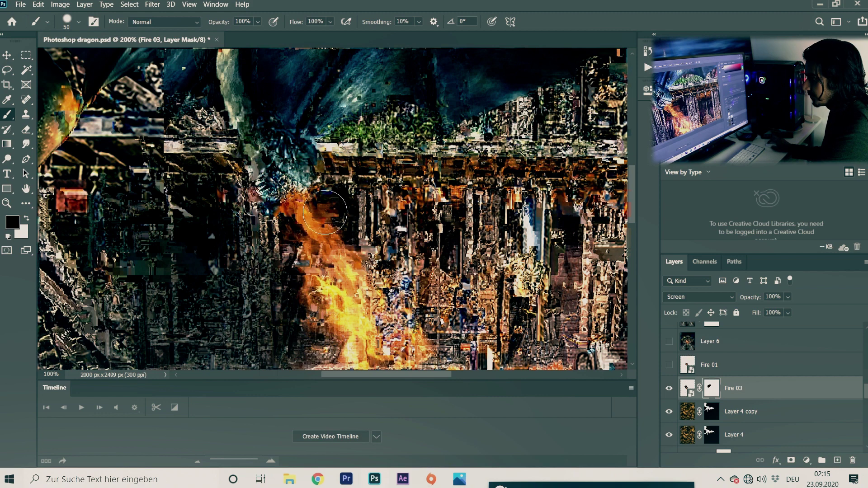
Make the Fire 01 layer above Fire 03 visible and select it.
left_click(7, 203)
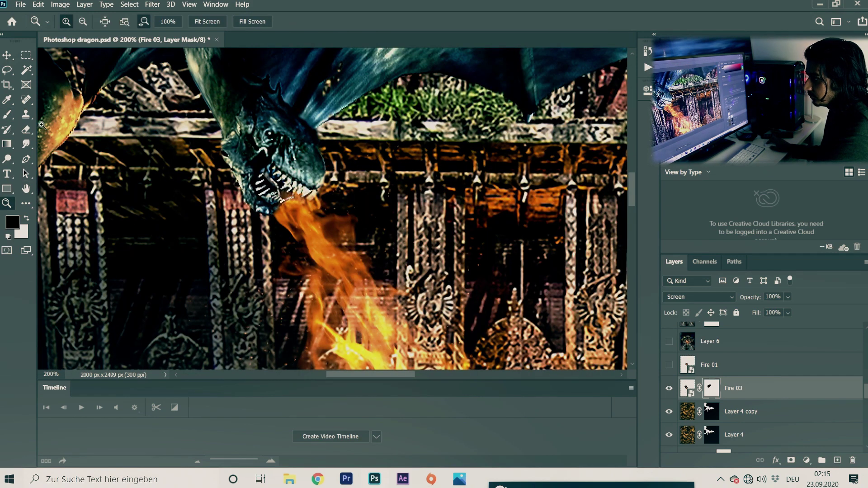
left_click(83, 21)
left_click(146, 143)
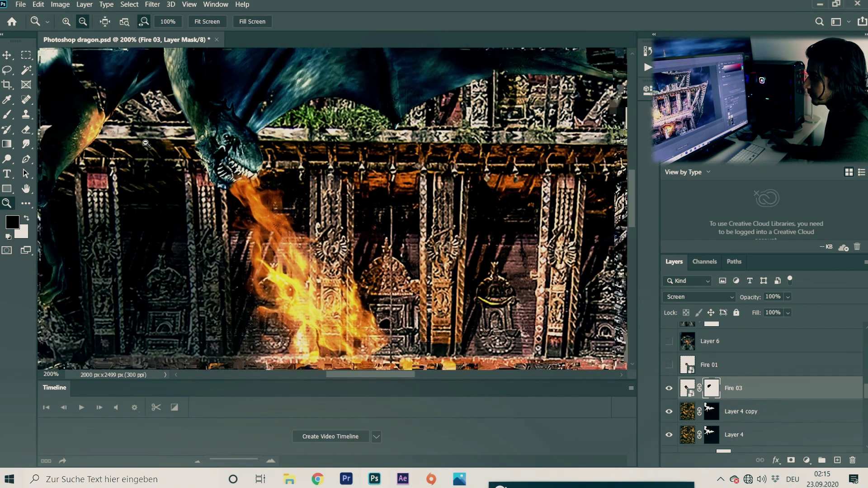
left_click(146, 143)
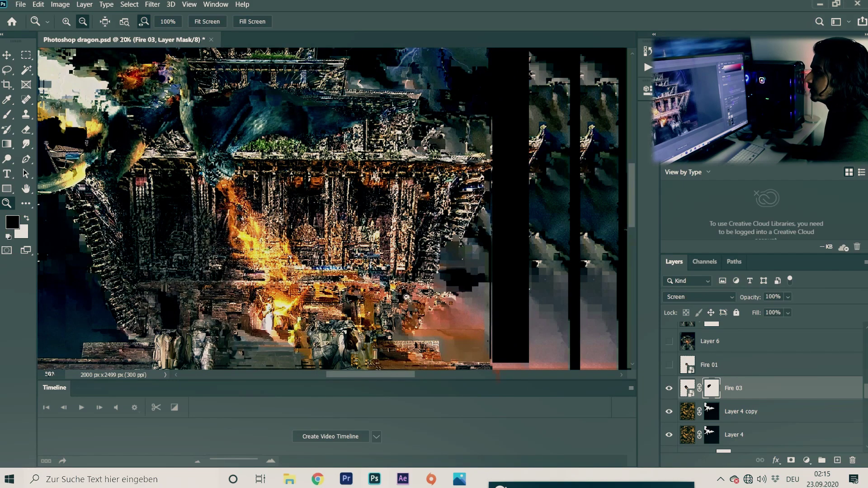
left_click(406, 297)
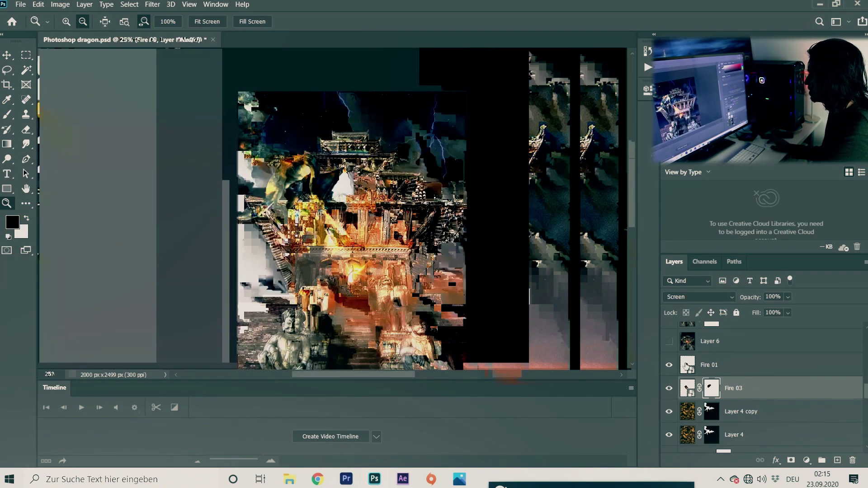
left_click(769, 364)
scroll(770, 364, "up", 1)
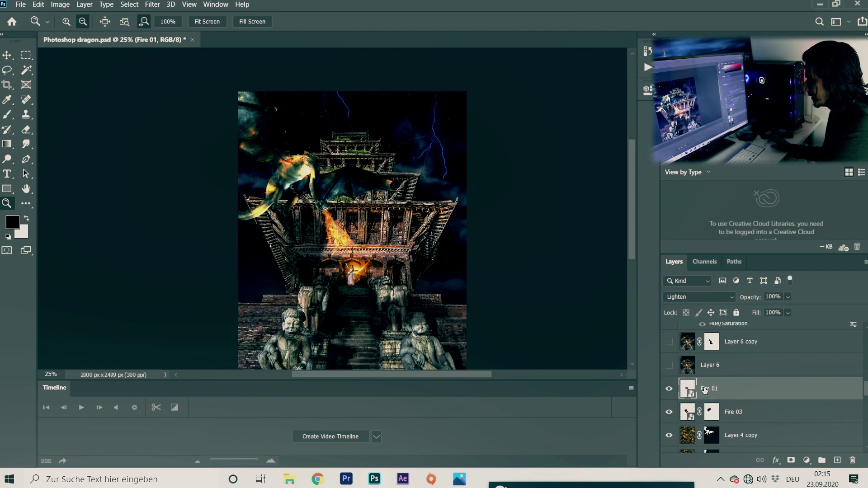
Stamp all visible layers into a new layer above Fire 01, and show and select Layer 6.
left_click(669, 365)
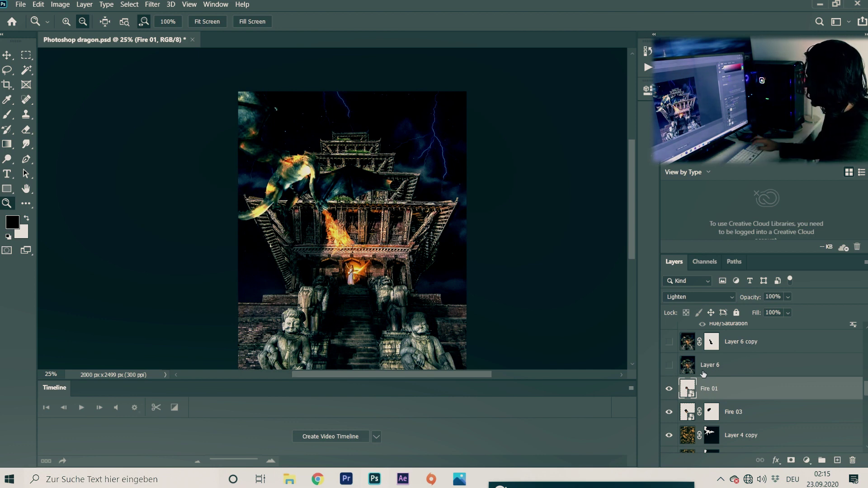
key("ctrl+shift+alt+e")
left_click(671, 365)
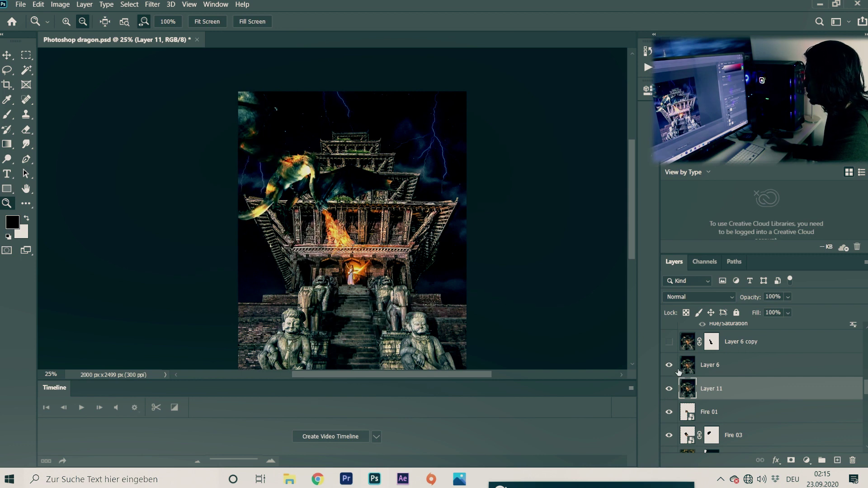
left_click(687, 371)
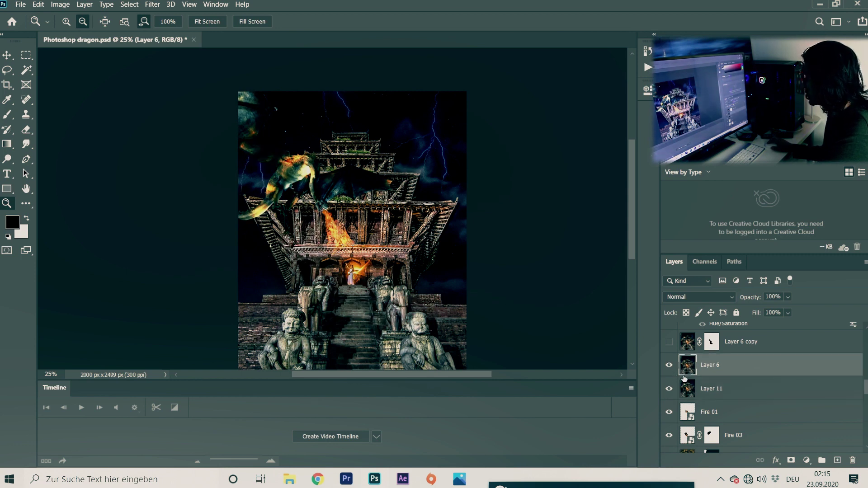
Delete the stamped Layer 11 between Layer 6 and Fire 01.
scroll(675, 388, "up", 5)
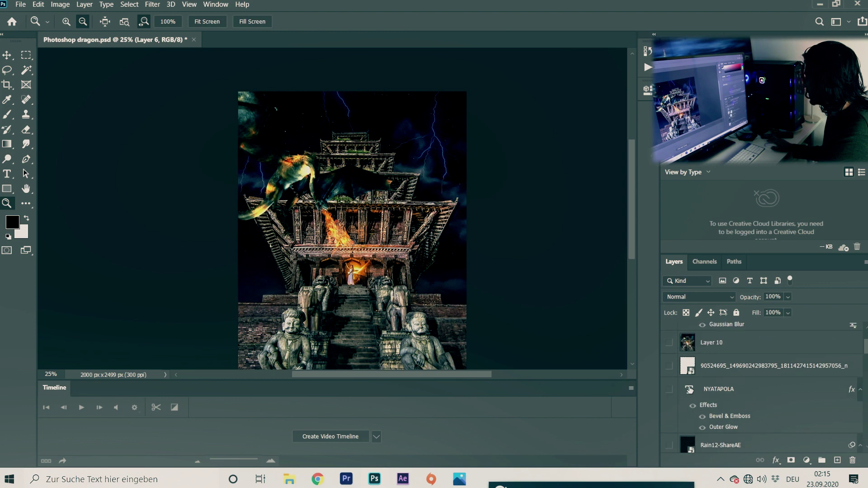
left_click(672, 358)
scroll(678, 370, "down", 5)
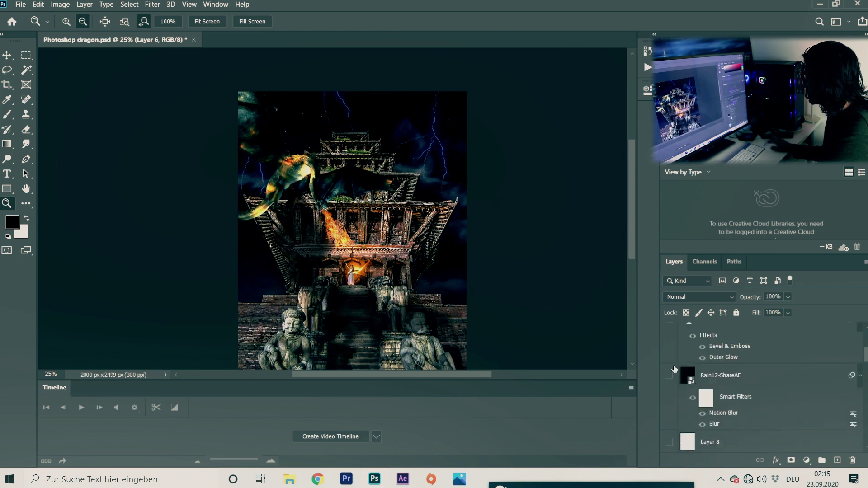
scroll(682, 381, "down", 2)
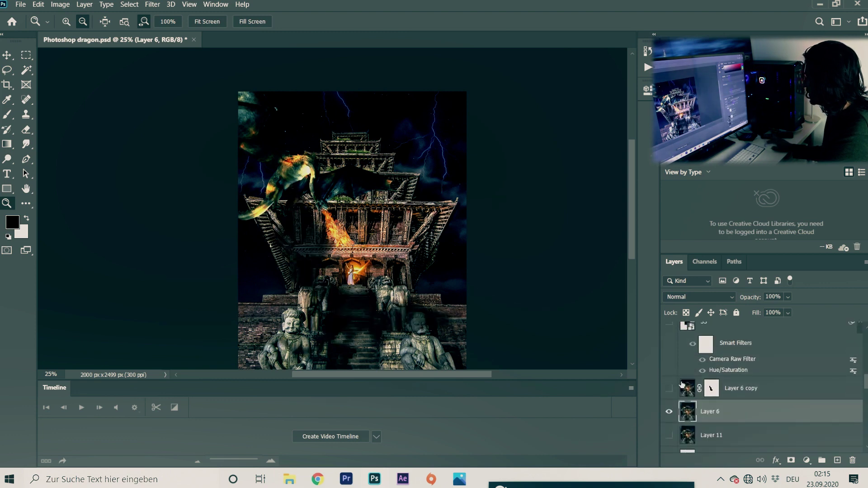
left_click(696, 432)
key("Delete")
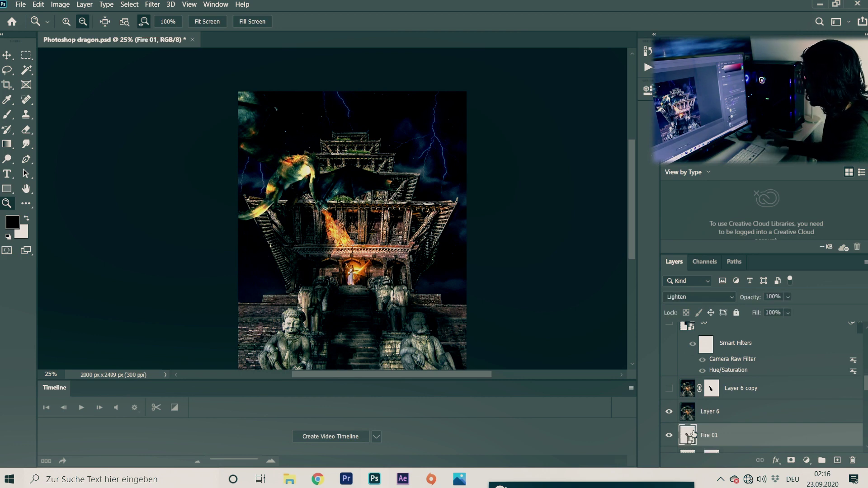
Open the Camera Raw Filter on Layer 6 and set Contrast +13, Highlights -21, Shadows +14, Whites +8 and Blacks -9.
left_click(696, 414)
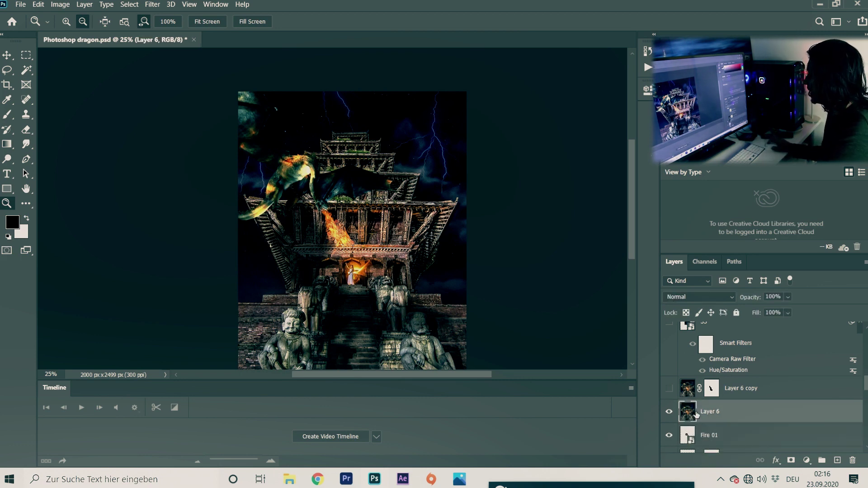
left_click(147, 5)
left_click(180, 67)
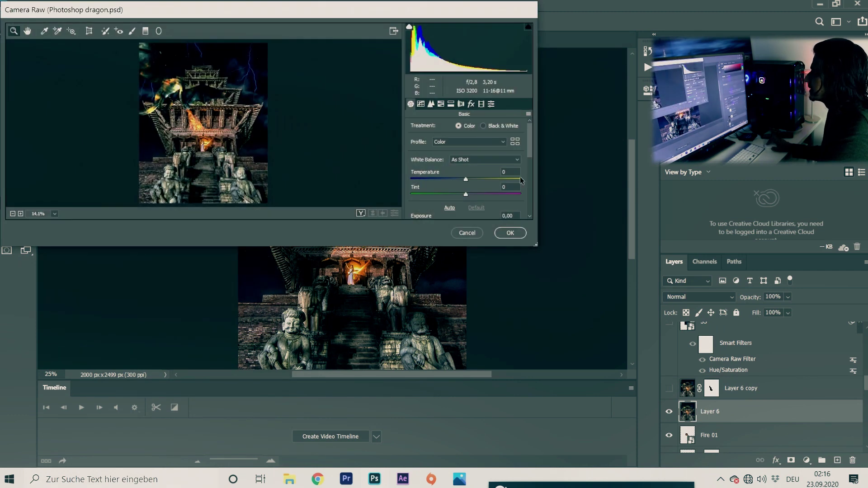
scroll(530, 152, "down", 2)
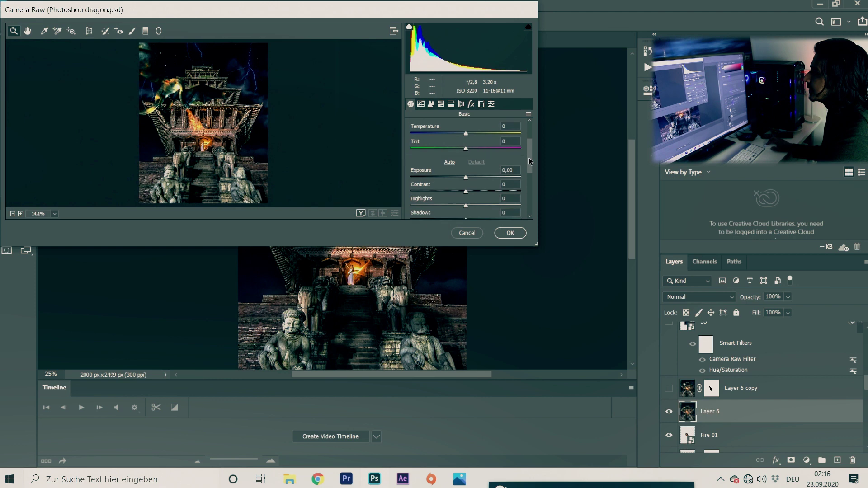
mouse_move(466, 191)
left_mouse_down()
mouse_move(472, 191)
mouse_move(454, 206)
mouse_move(473, 198)
mouse_move(470, 190)
mouse_move(461, 205)
left_mouse_up()
scroll(479, 203, "down", 2)
scroll(472, 197, "down", 2)
scroll(462, 206, "down", 2)
scroll(462, 206, "down", 2)
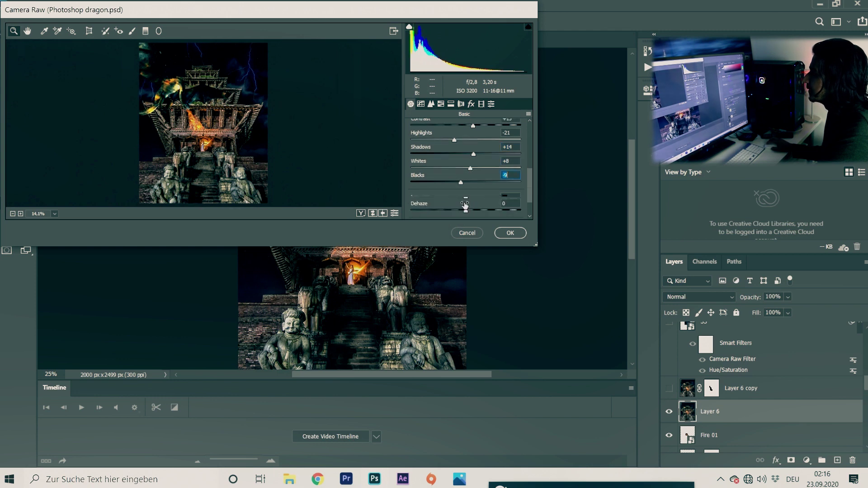
Raise Clarity and Vibrance slightly in Camera Raw and apply the filter to Layer 6.
scroll(473, 199, "down", 2)
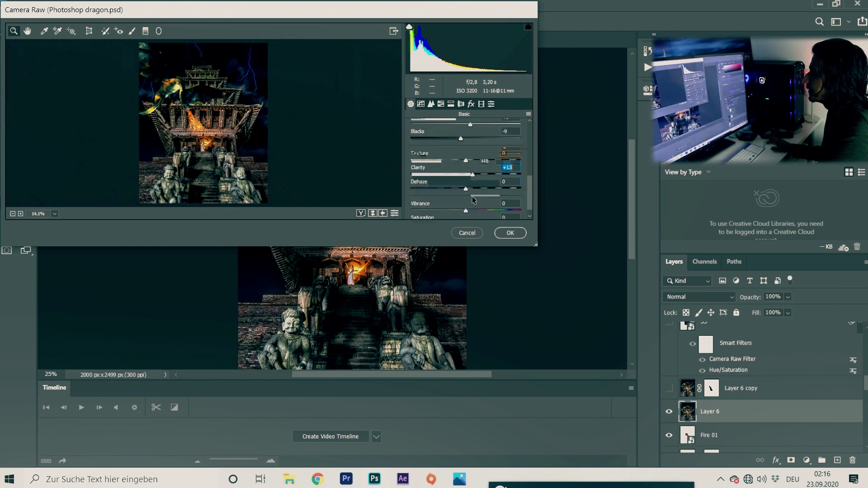
left_click(469, 210)
scroll(470, 190, "up", 3)
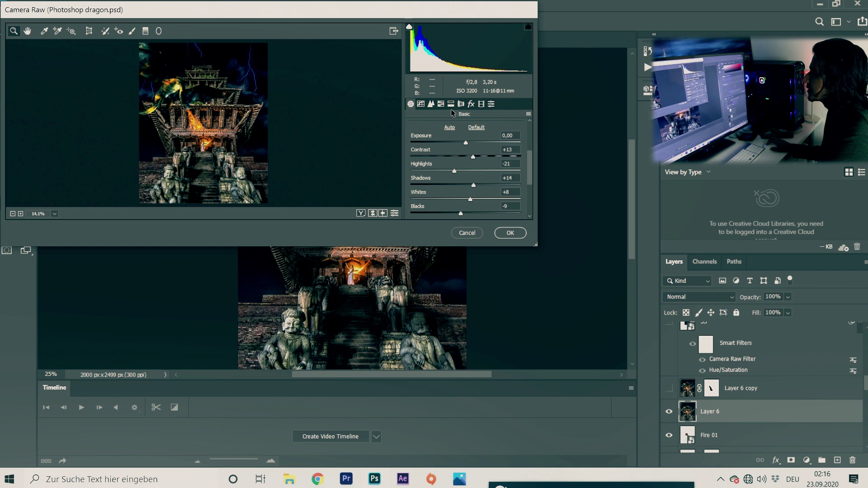
left_click(507, 233)
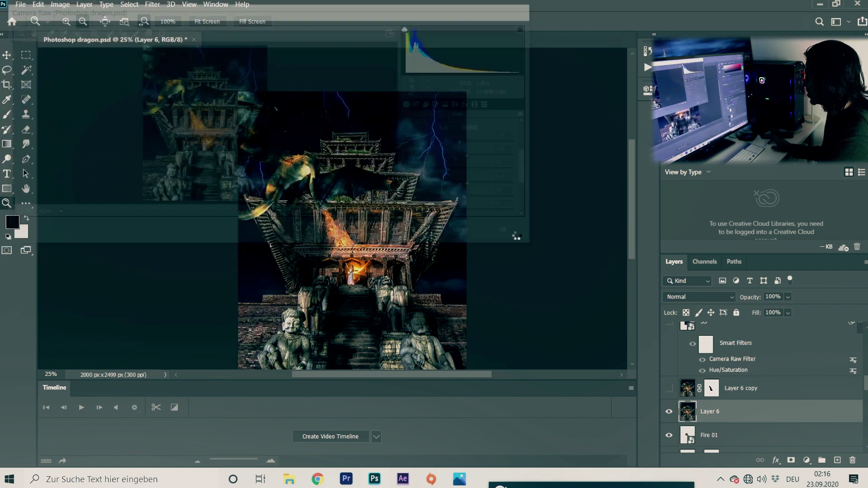
Make Layer 6 copy visible, select its layer mask and compare the image with and without the layer.
left_click(669, 389)
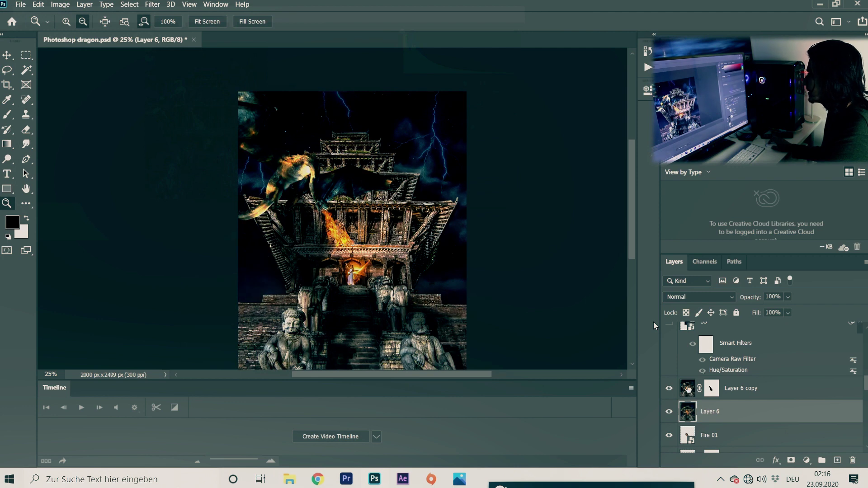
left_click(690, 391)
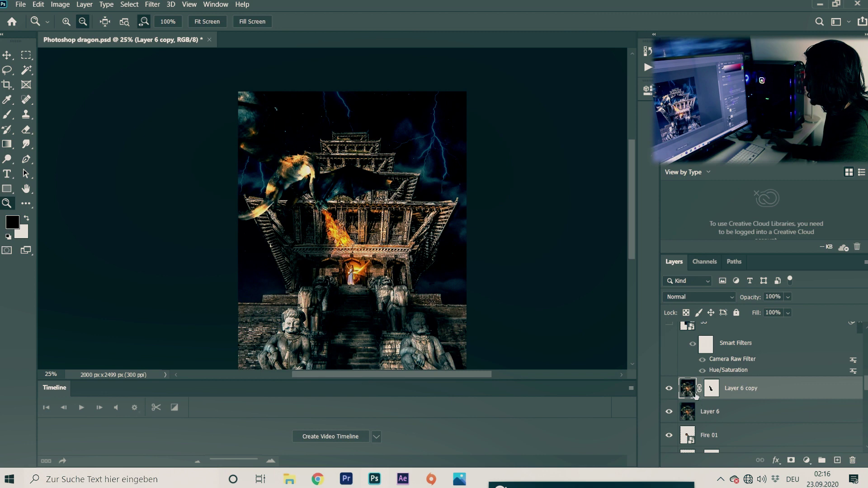
left_click(712, 389)
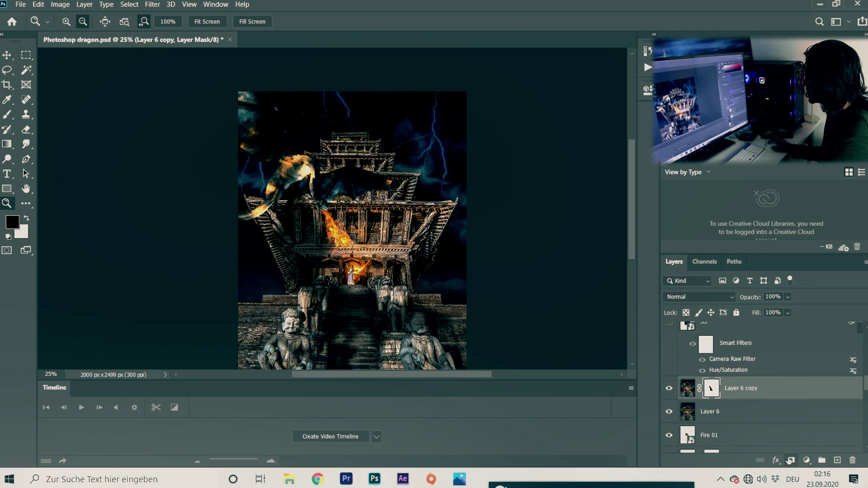
left_click(670, 388)
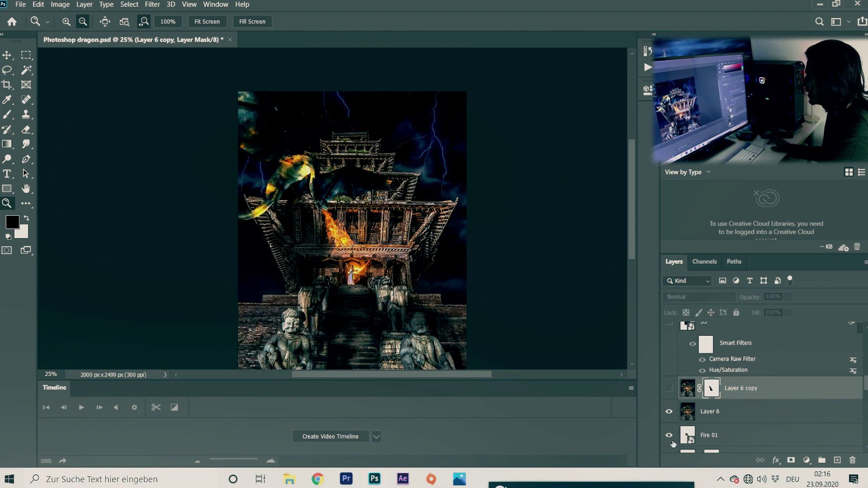
left_click(670, 390)
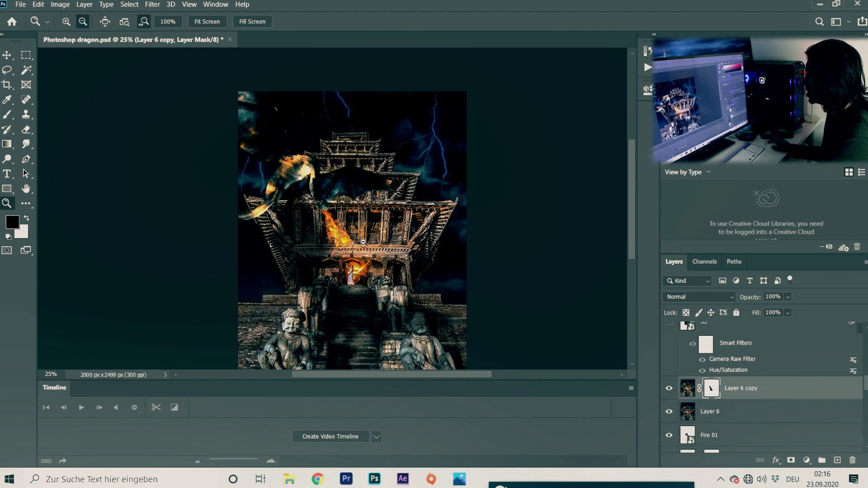
Make layer 33 above Layer 6 copy visible and select it.
scroll(702, 401, "up", 1)
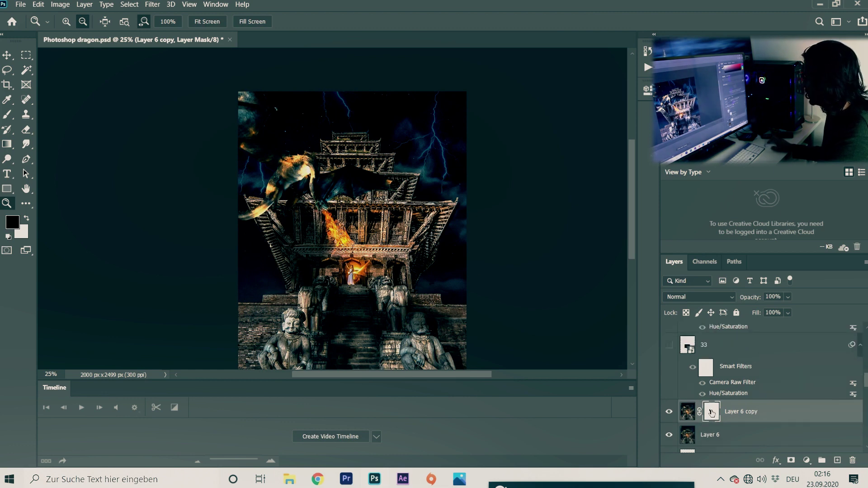
left_click(669, 345)
left_click(669, 346)
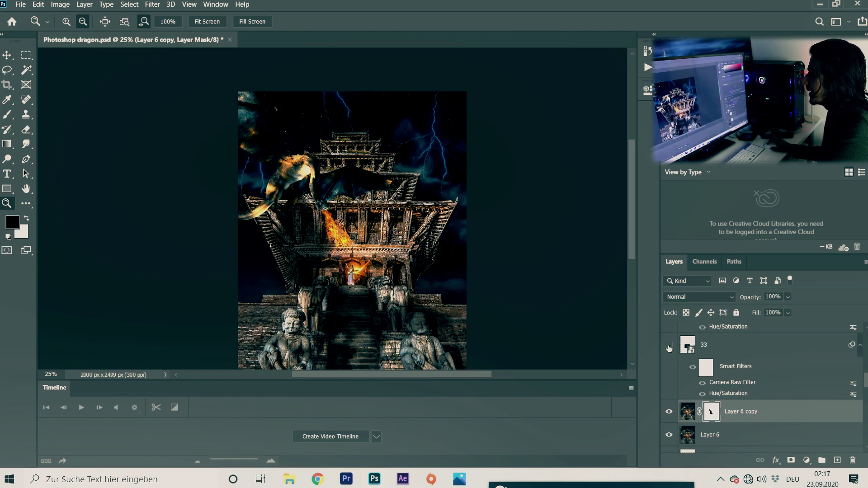
left_click(669, 346)
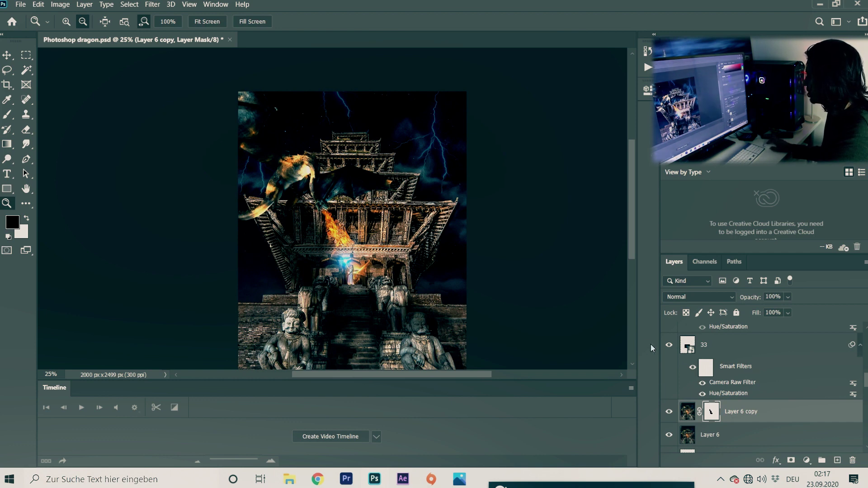
left_click(694, 345)
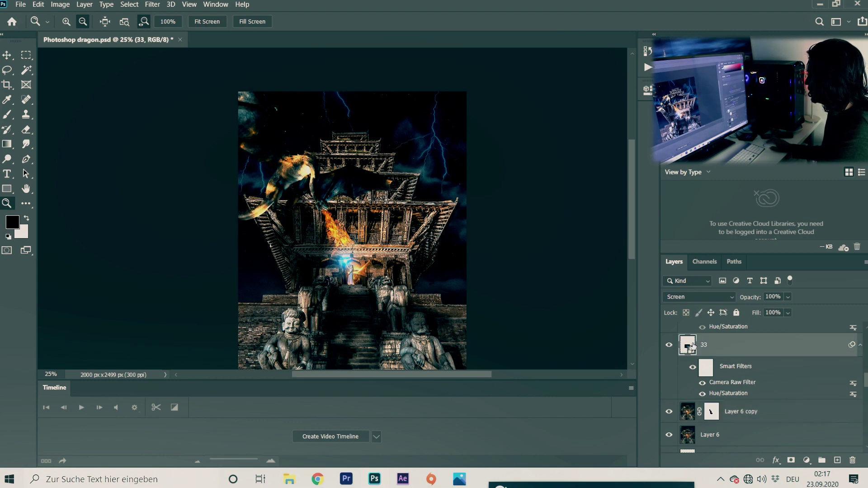
Compare layer 33 in Normal and Screen blend modes, leaving it set to Screen.
left_click(712, 297)
left_click(698, 186)
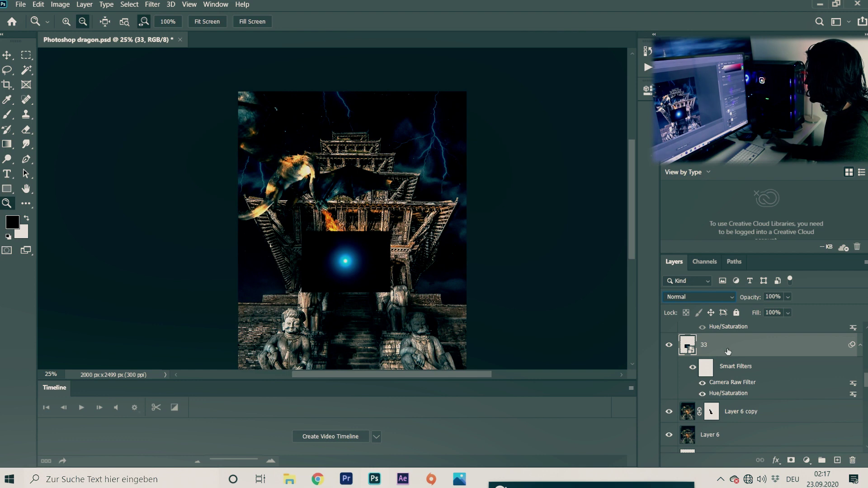
left_click(865, 262)
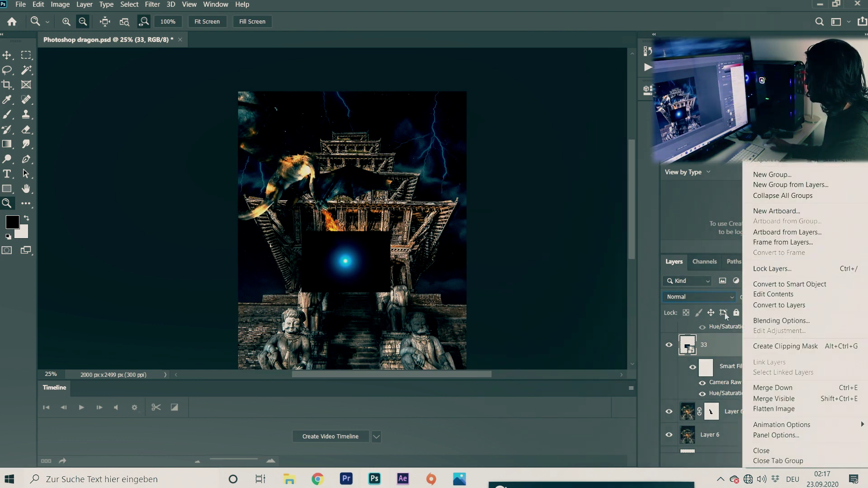
left_click(678, 376)
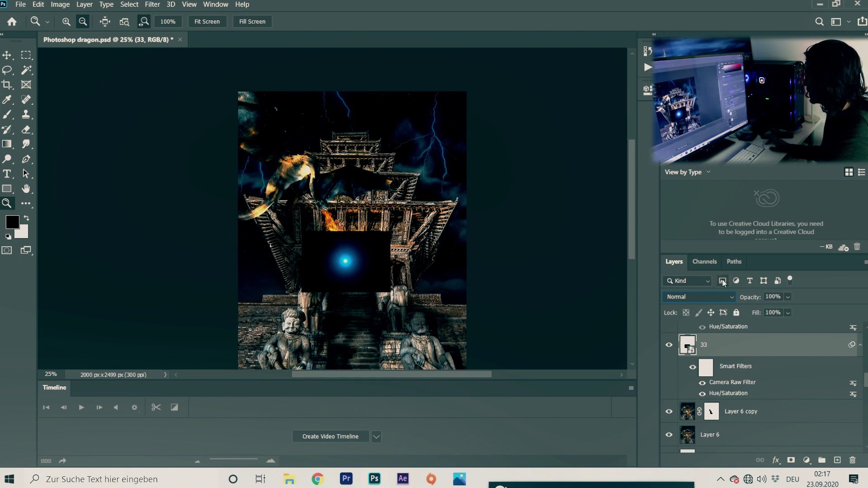
left_click(706, 296)
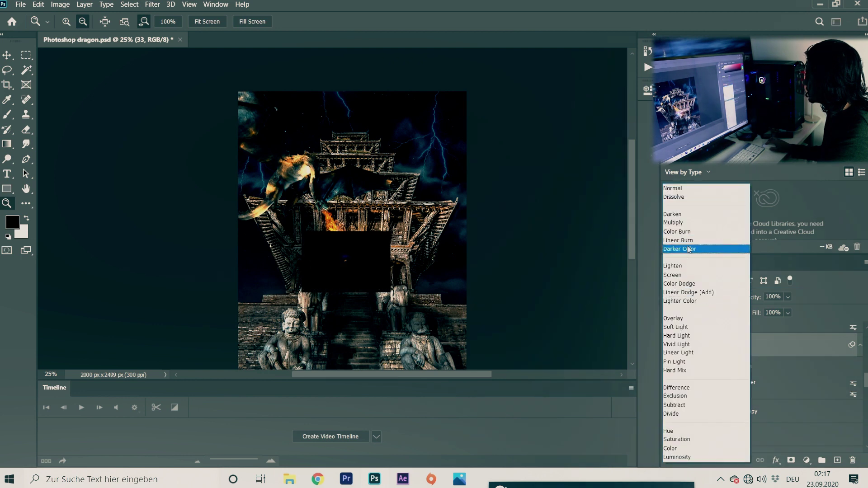
left_click(678, 275)
Compare layer 33's light with and without its Hue/Saturation smart filter, leaving the filter on.
mouse_move(709, 400)
left_mouse_down()
mouse_move(738, 386)
mouse_move(721, 385)
mouse_move(752, 385)
mouse_move(695, 397)
left_mouse_up()
left_click(702, 394)
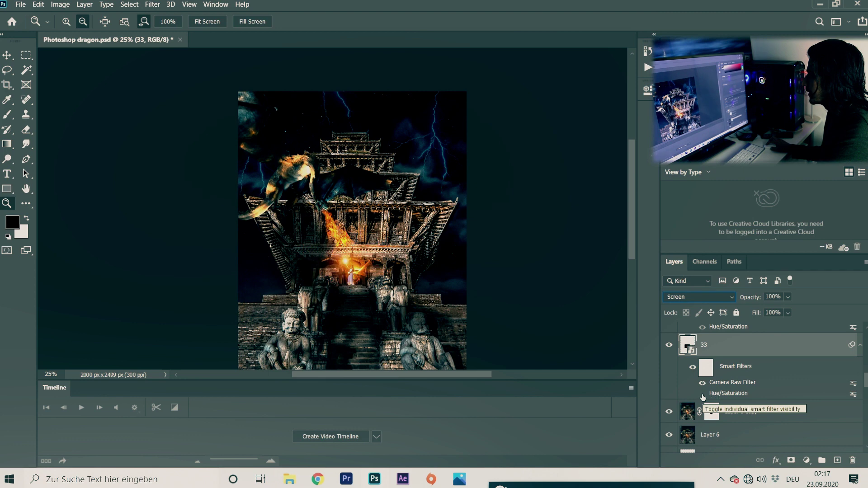
left_click(702, 394)
left_click(702, 395)
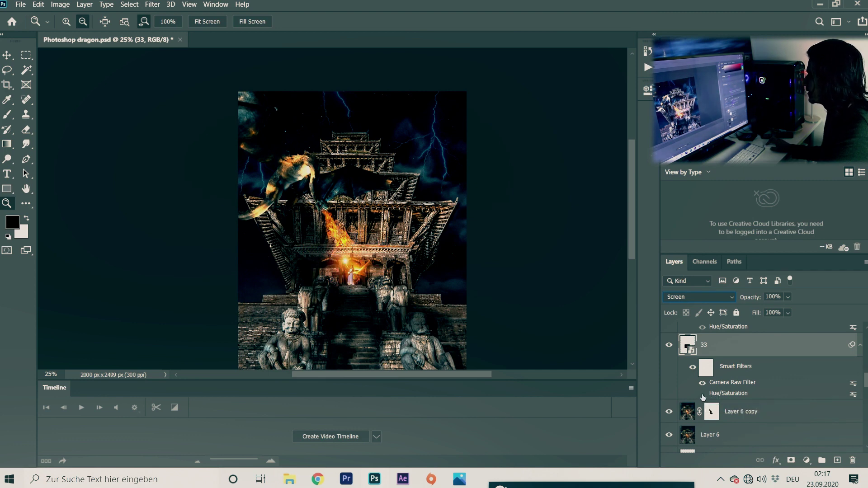
left_click(703, 394)
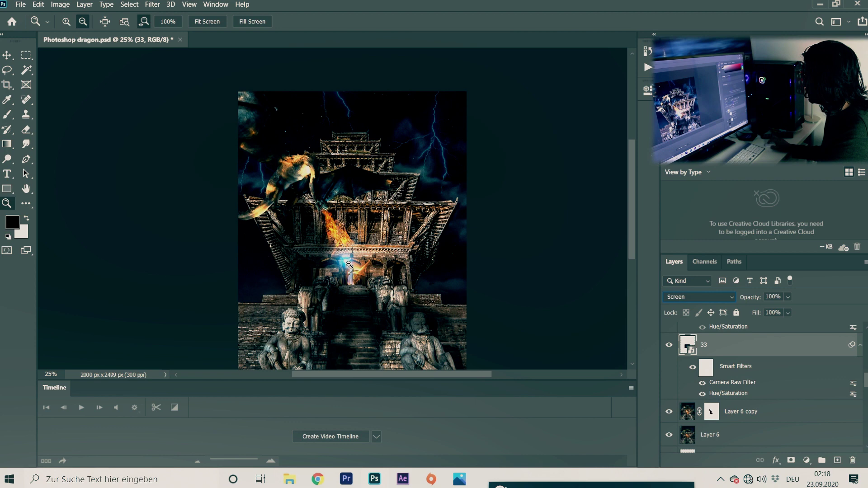
Make the 33 copy layer visible and rename it "dragon eye".
scroll(746, 385, "up", 1)
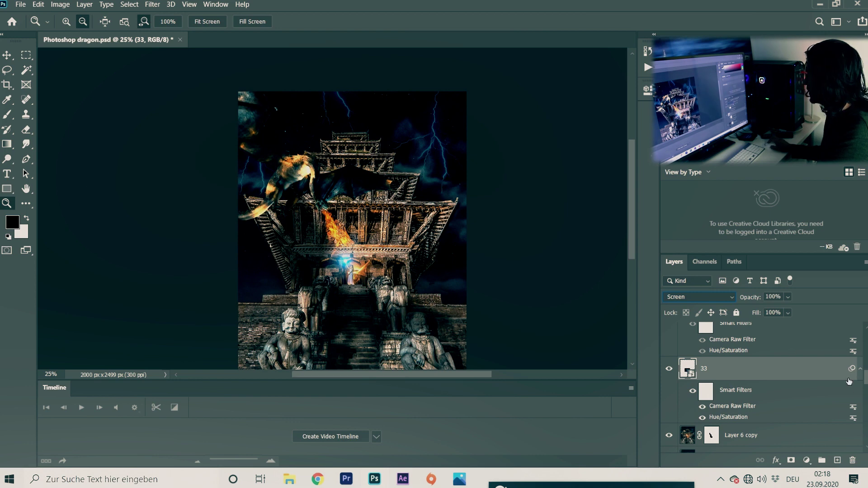
scroll(722, 380, "up", 2)
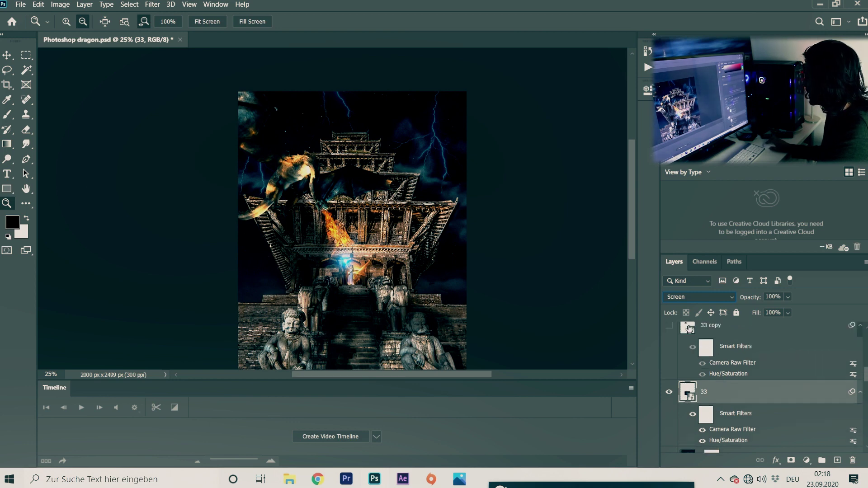
scroll(705, 355, "up", 1)
left_click(669, 372)
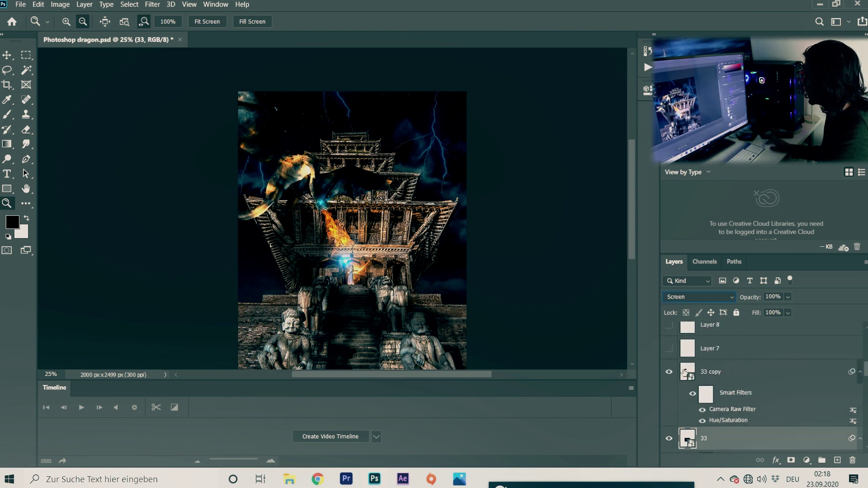
double_click(713, 372)
type("d")
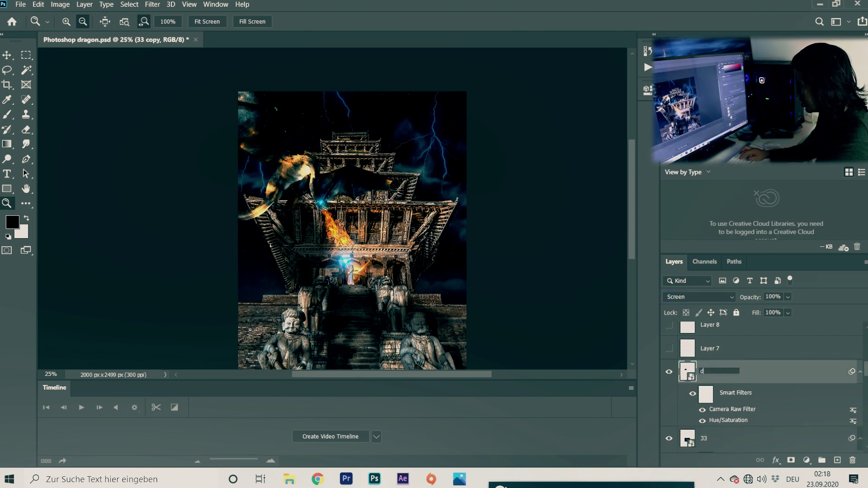
type("ragon eye")
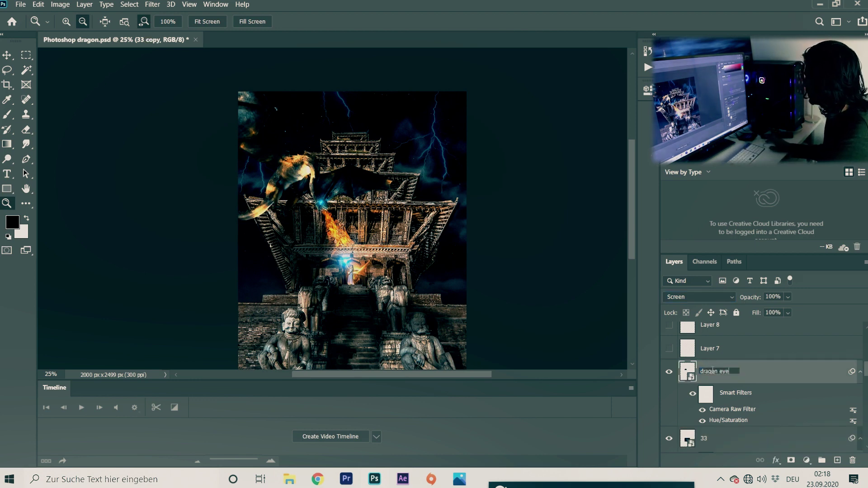
Rename layer 33 as "model power".
left_click(701, 439)
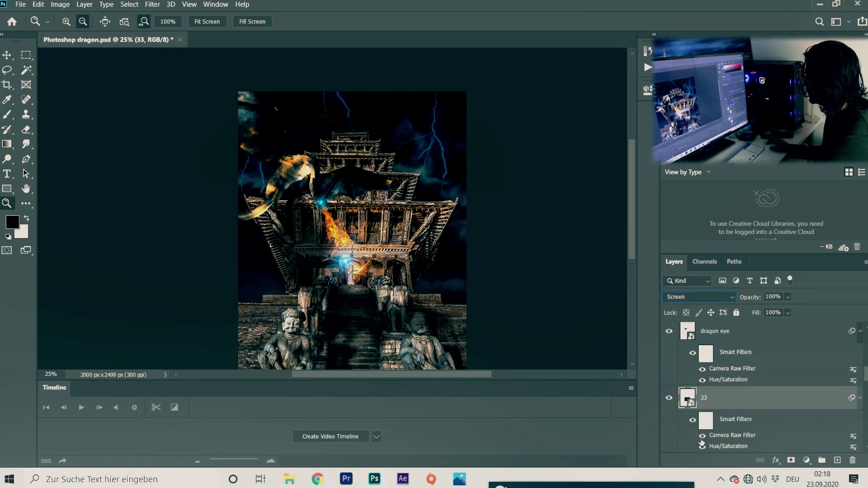
double_click(716, 396)
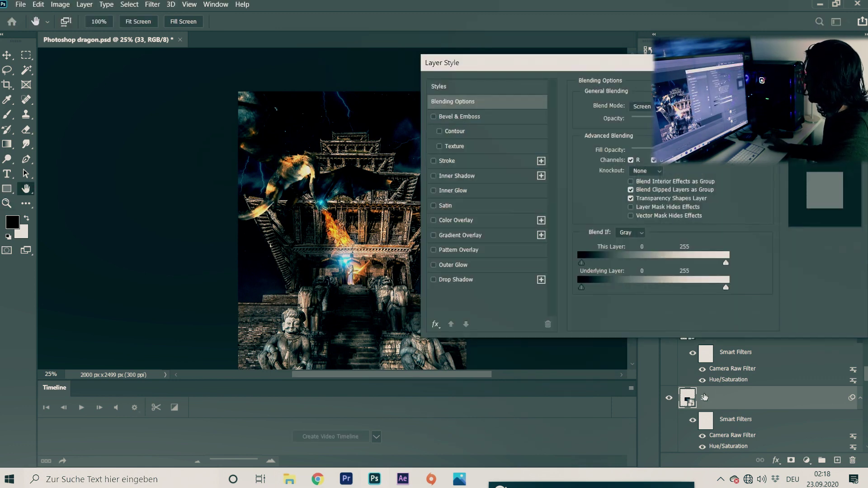
key("Escape")
key("z")
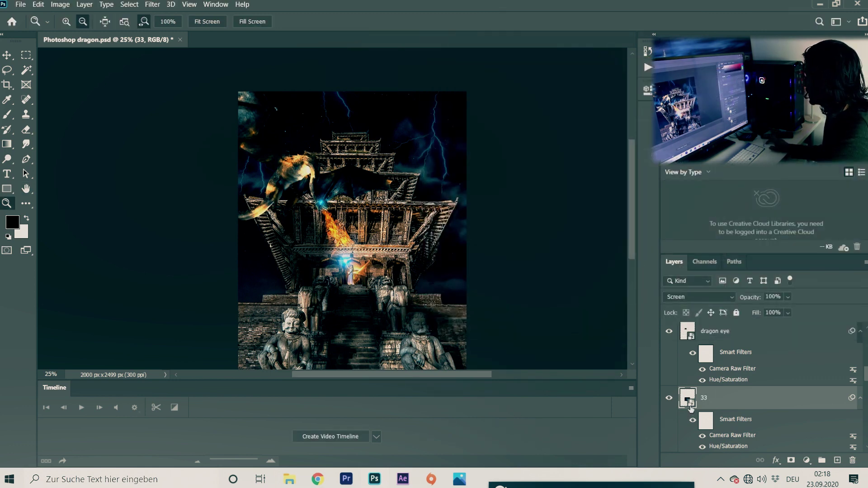
double_click(708, 403)
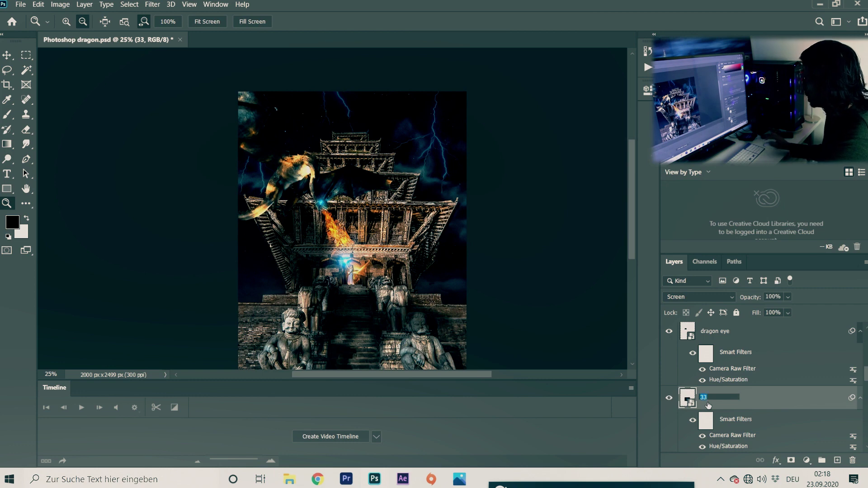
type("model")
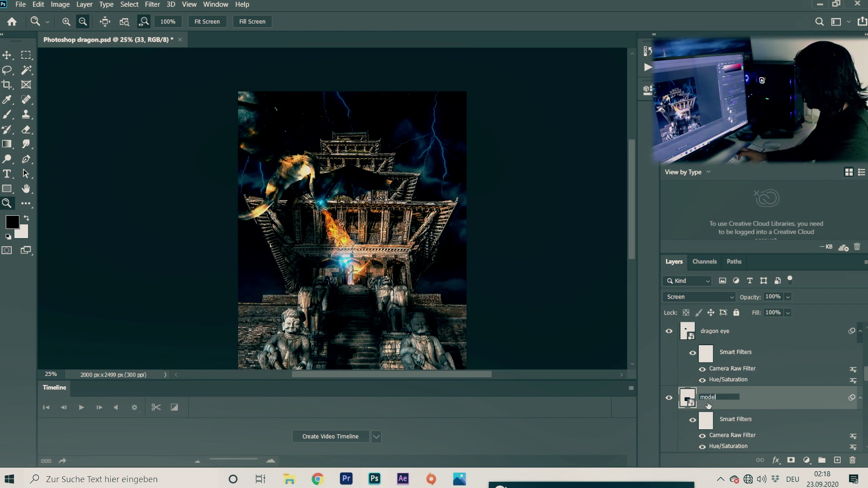
type(" power")
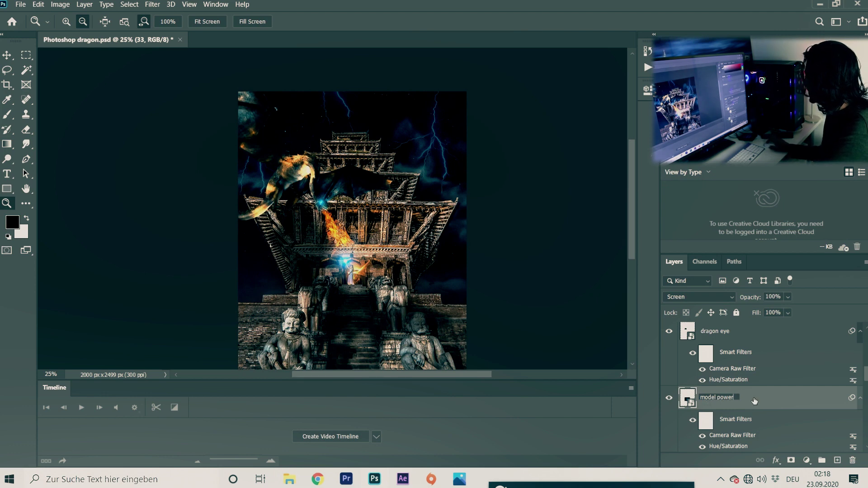
key("Return")
Examine the dragon eye layer's size and placement with Free Transform, without moving or scaling it.
scroll(723, 395, "up", 2)
left_click(723, 373)
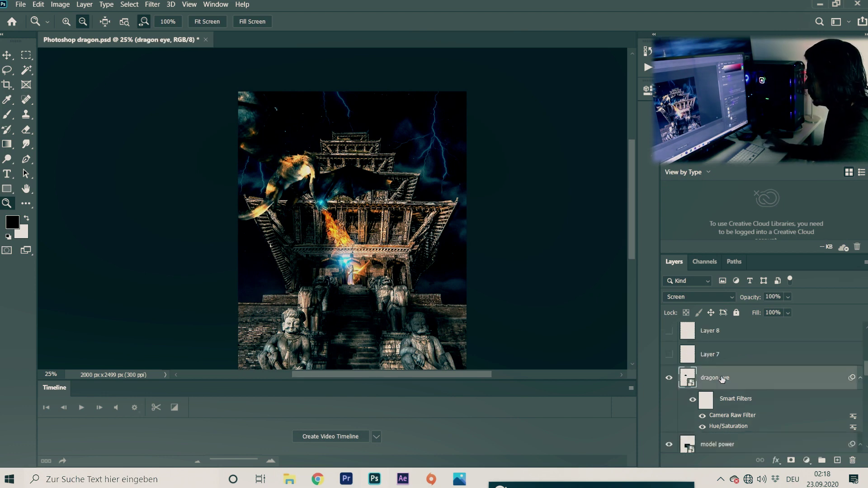
key("ctrl+t")
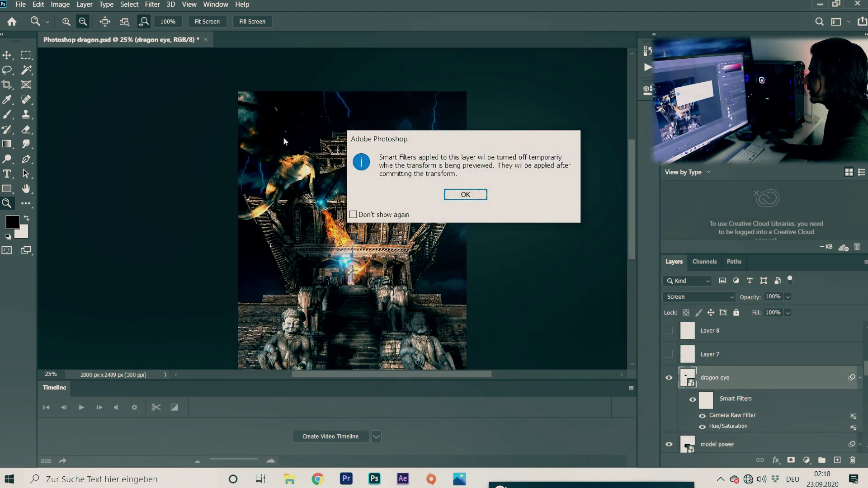
left_click(465, 195)
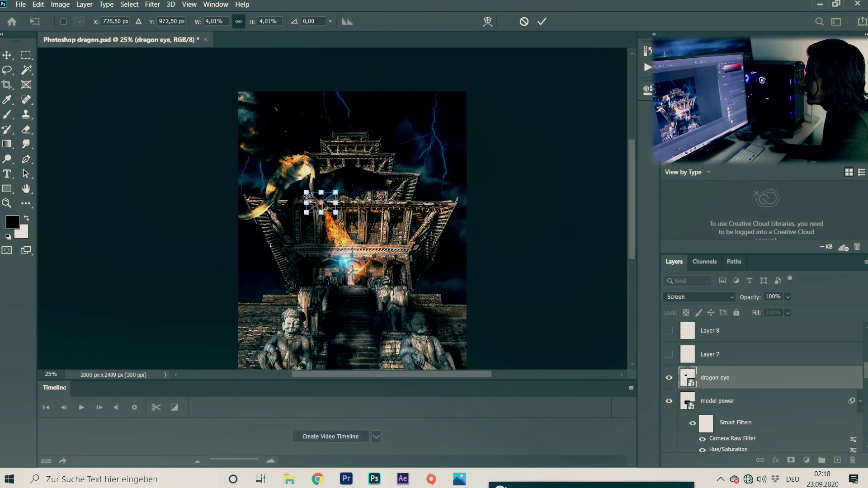
left_click(541, 21)
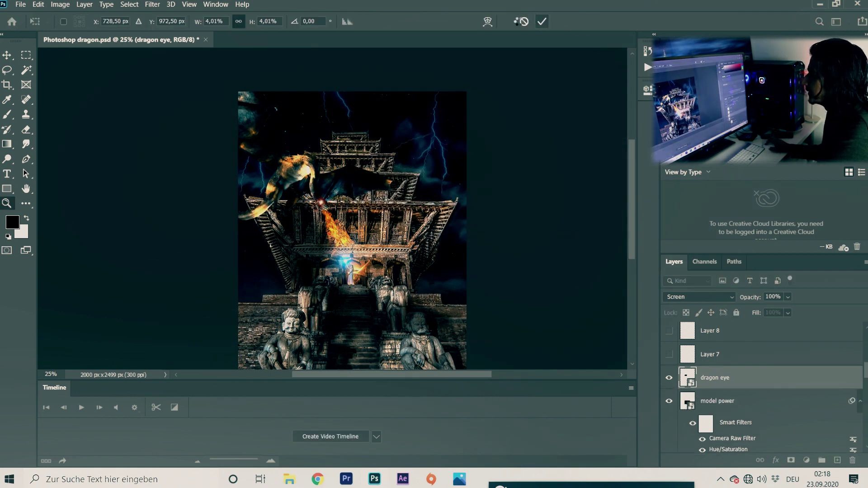
key("z")
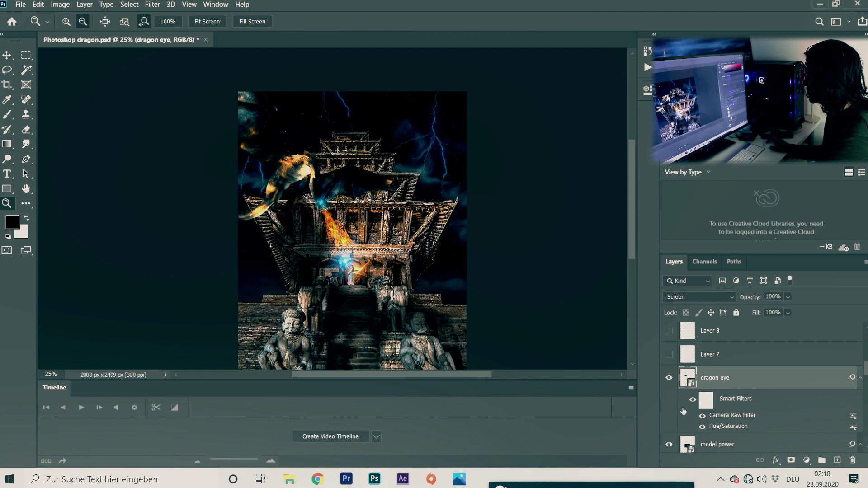
Compare the image with and without Layer 7, leaving that layer hidden.
scroll(759, 374, "up", 1)
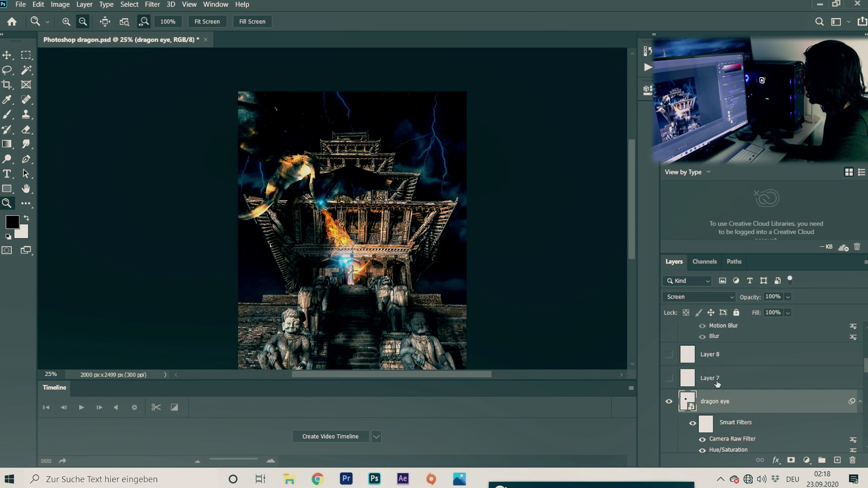
left_click(668, 378)
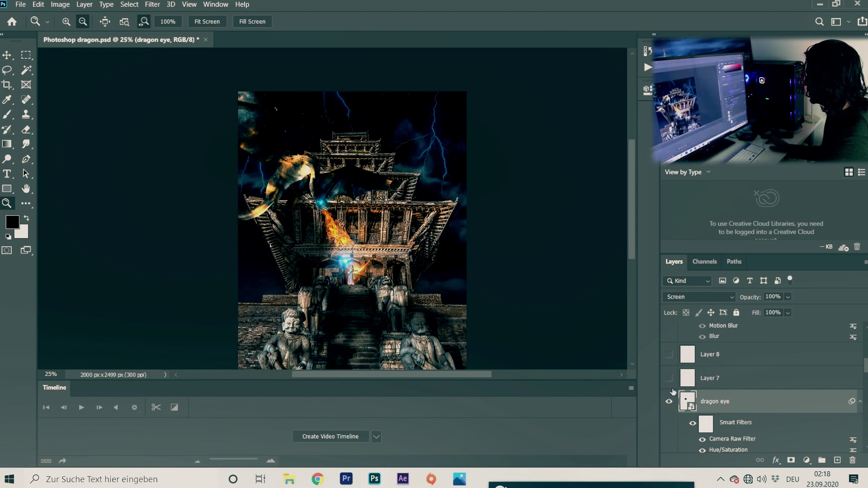
left_click(670, 378)
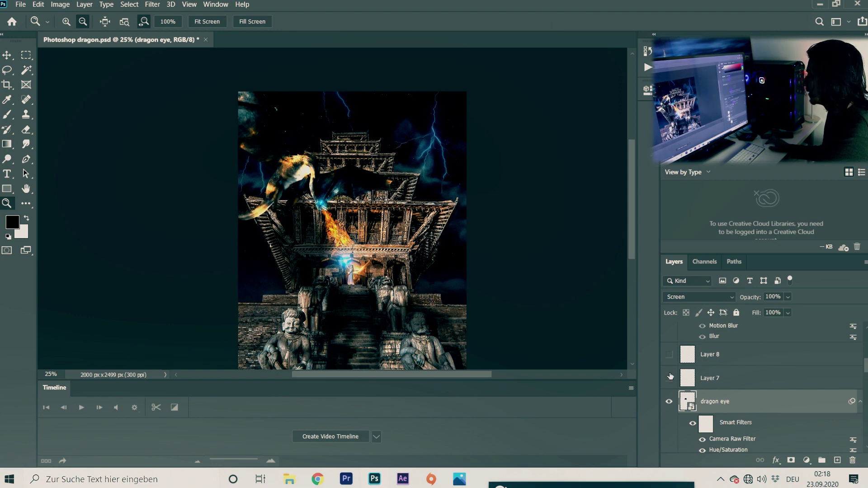
left_click(669, 377)
Add a new layer above dragon eye and set up the Brush with white foreground and a size of 152 px.
left_click(837, 460)
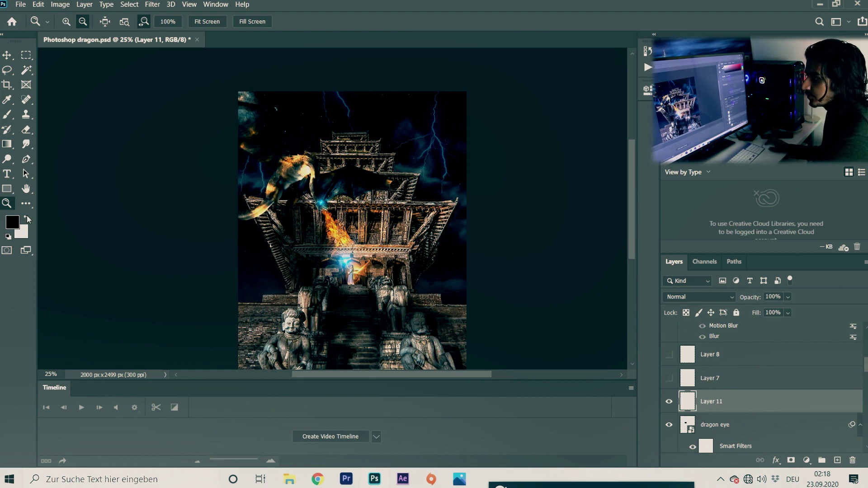
left_click(7, 115)
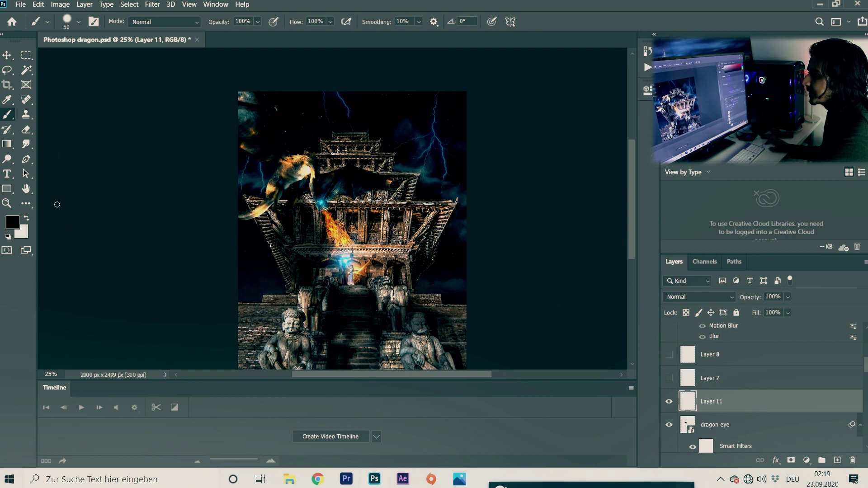
left_click(27, 220)
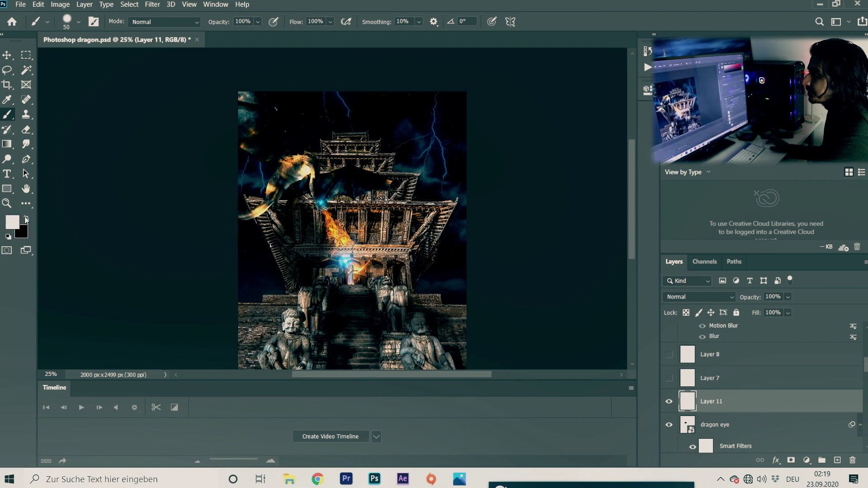
left_click(79, 22)
left_click_drag(87, 63, 91, 59)
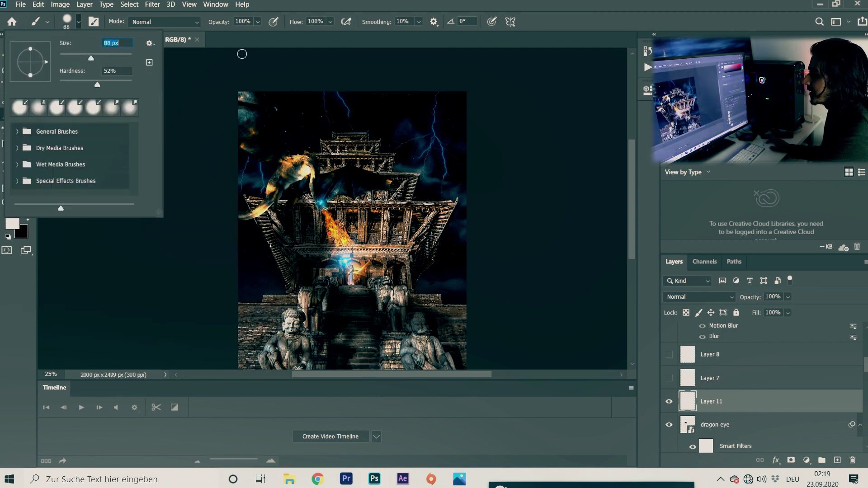
left_click(106, 57)
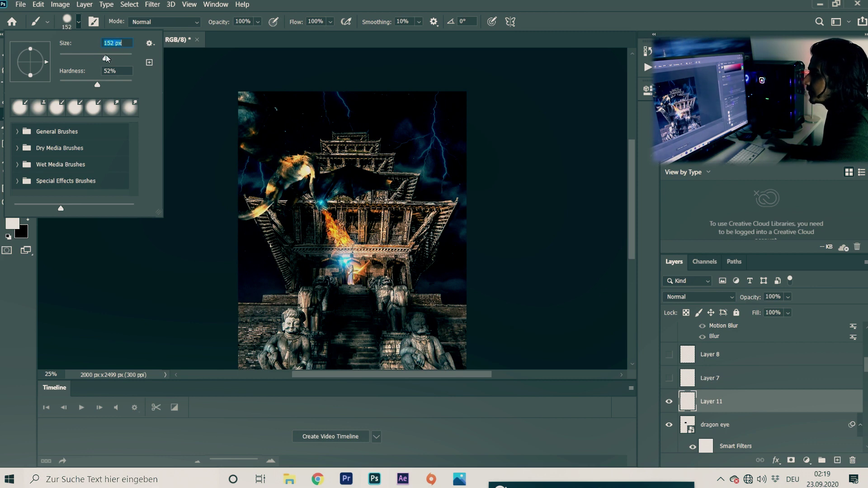
Paint white over the lit part of the dragon's body and add two white dabs on the lightning beside the temple.
left_click(304, 170)
mouse_move(304, 170)
left_mouse_down()
mouse_move(295, 163)
mouse_move(271, 187)
mouse_move(299, 174)
left_mouse_up()
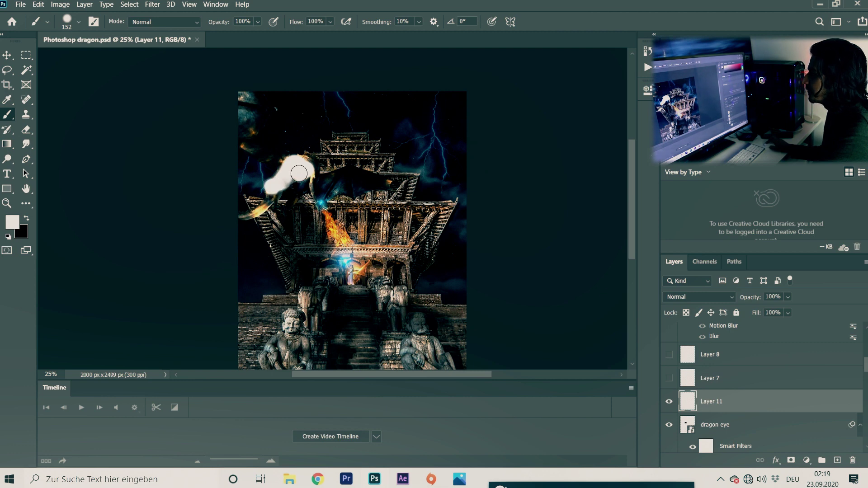
left_click(434, 134)
left_click(437, 146)
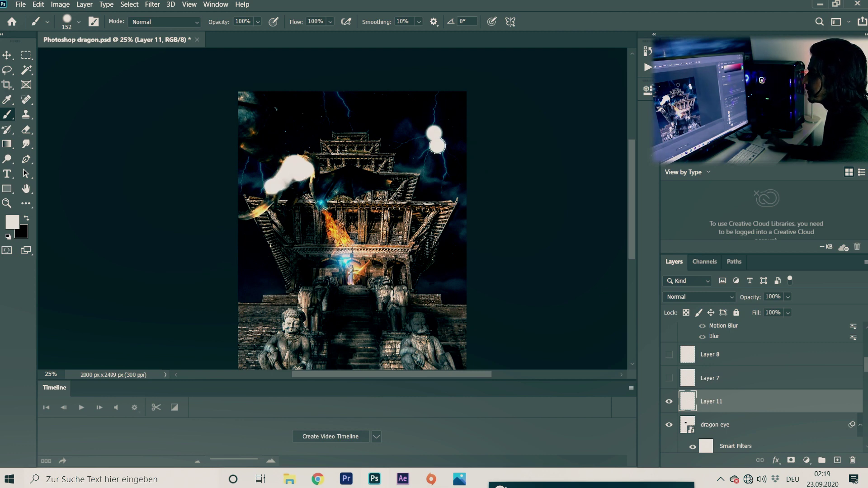
Try a white dab on the lightning bolt above the temple roof and undo it.
left_click(342, 102)
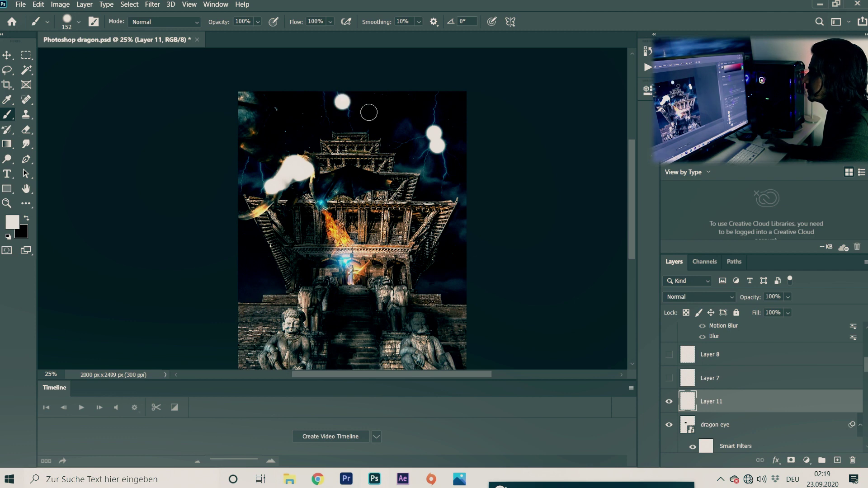
left_click(40, 6)
left_click(50, 15)
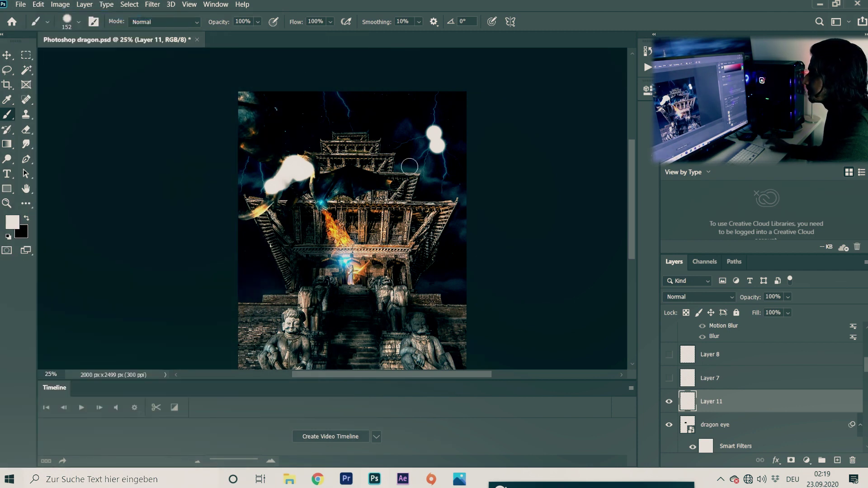
Add white dabs on the blue flares at both ends of the flame and blend Layer 11 as Overlay at 45% opacity.
left_click(321, 204)
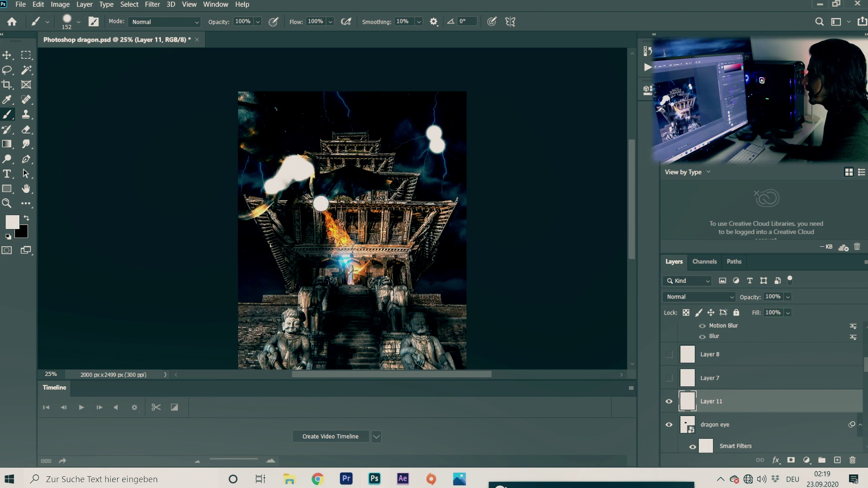
left_click(351, 266)
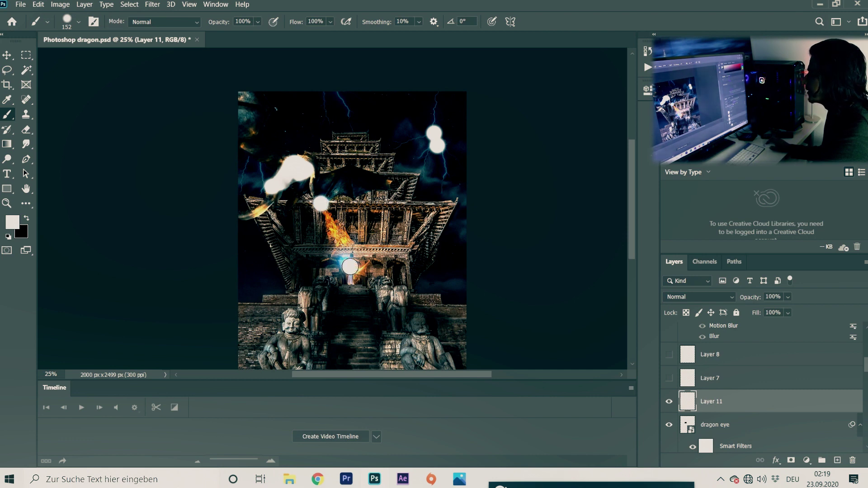
left_click(718, 297)
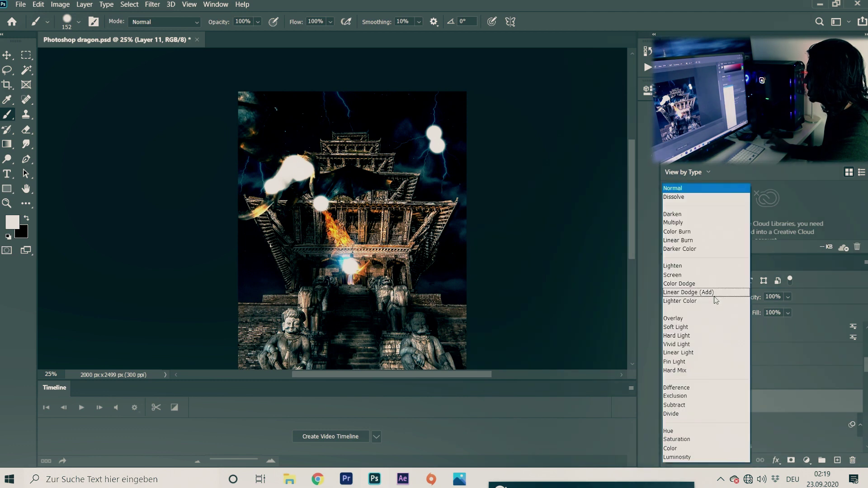
left_click(683, 319)
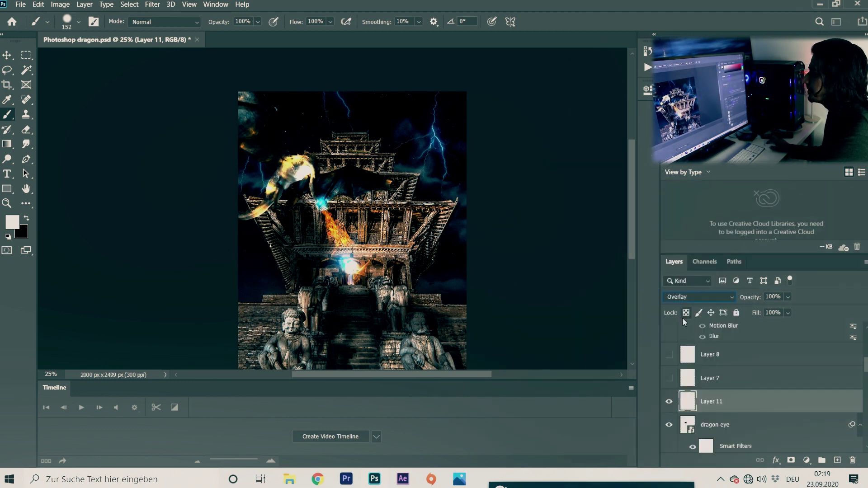
left_click_drag(783, 296, 763, 312)
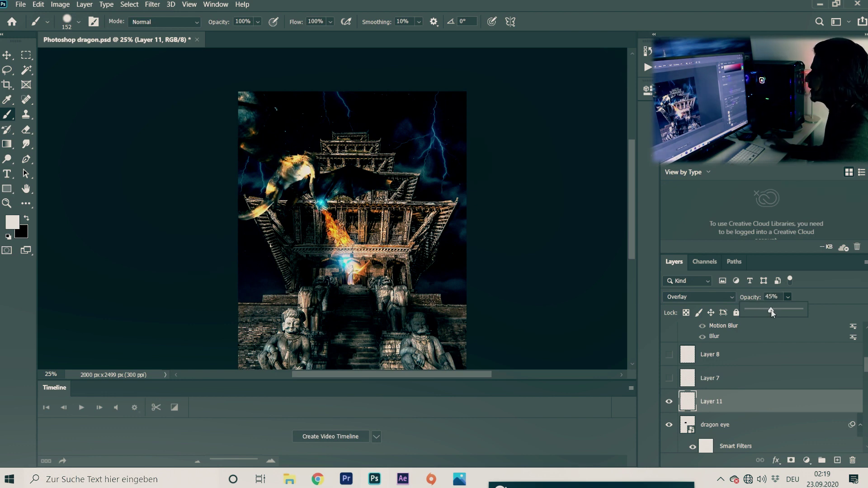
Delete Layer 11 and make Layer 7 and Layer 8 visible again.
left_click(669, 401)
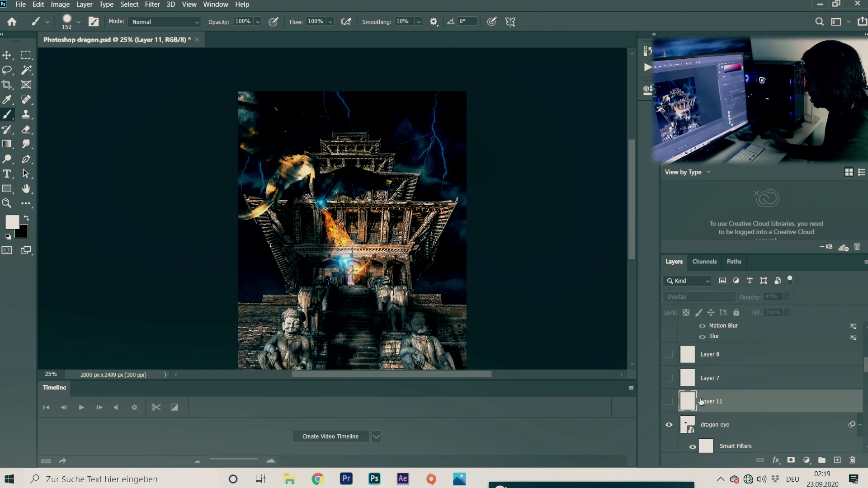
key("Delete")
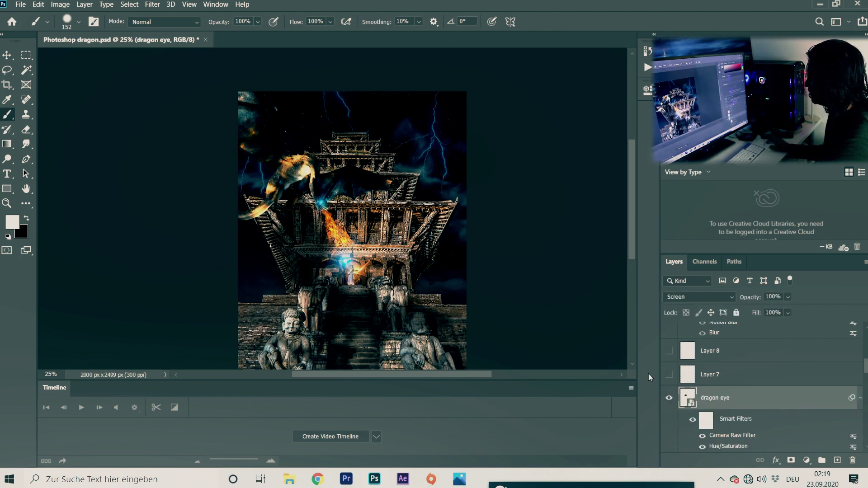
left_click(669, 374)
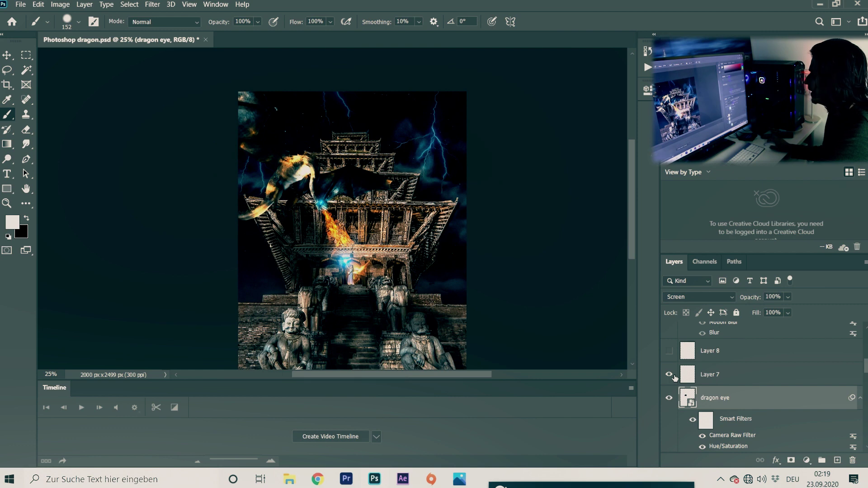
scroll(675, 378, "up", 1)
left_click(669, 375)
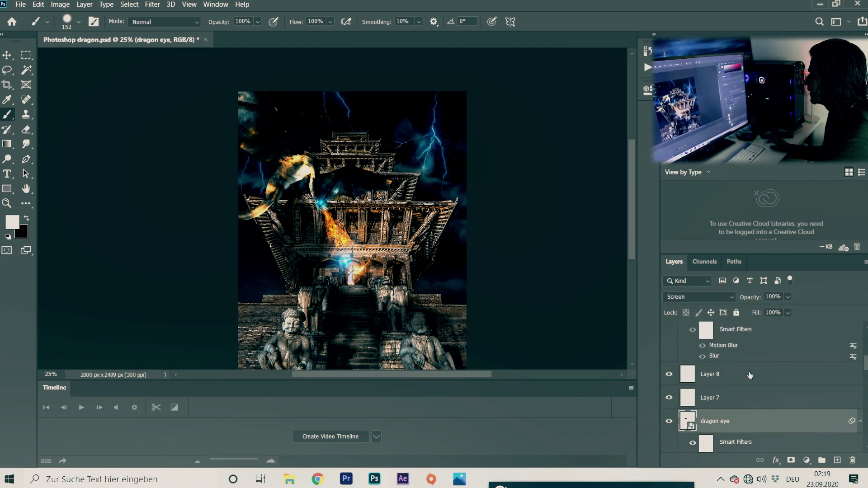
Turn on the Rain12-ShareAE layer and compare the image with and without the rain, leaving it visible.
scroll(711, 376, "up", 2)
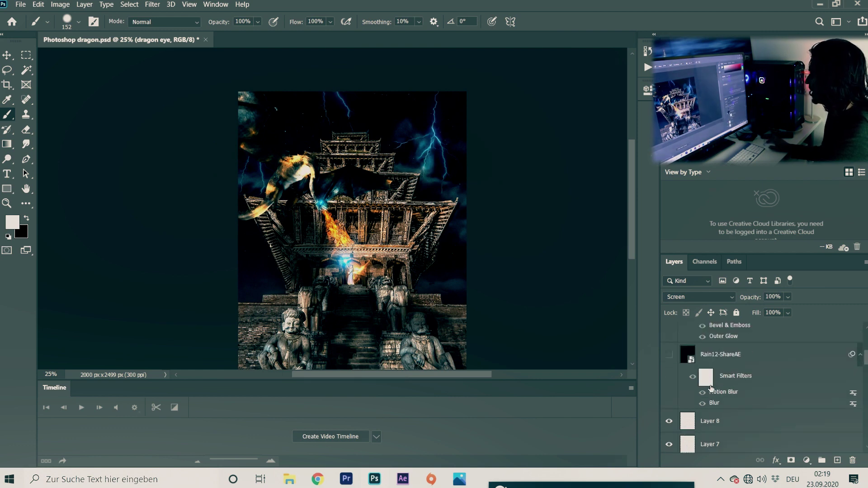
left_click(669, 355)
left_click(689, 358)
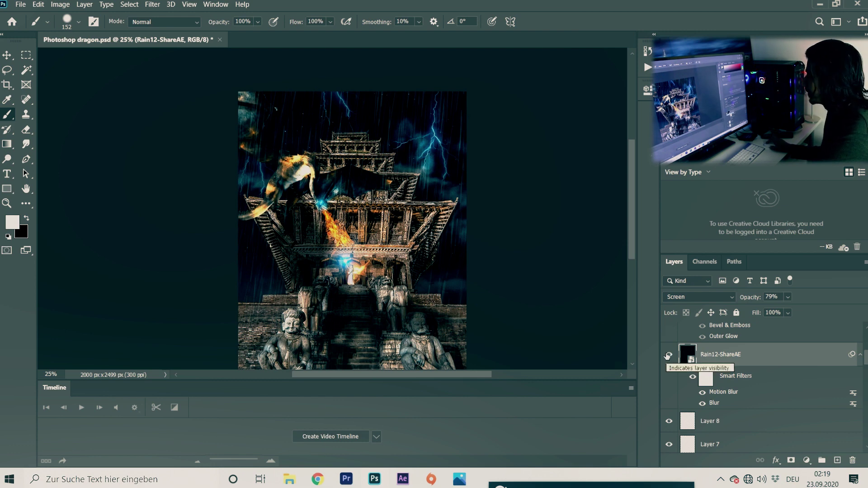
left_click(669, 355)
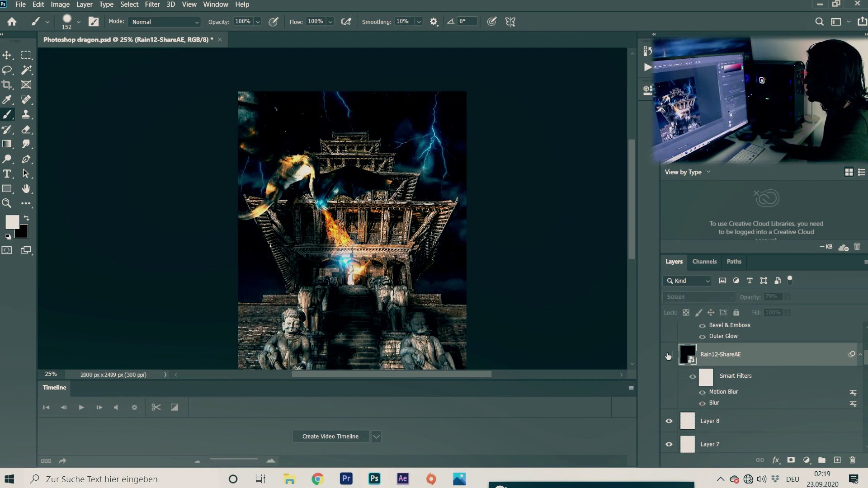
left_click(669, 355)
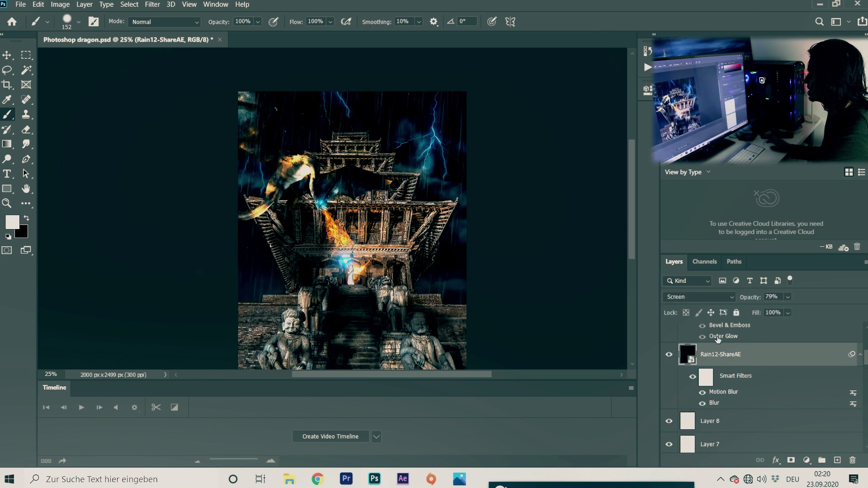
Switch the rain layer to Normal blending and raise its opacity to 100%.
left_click(718, 296)
left_click(677, 188)
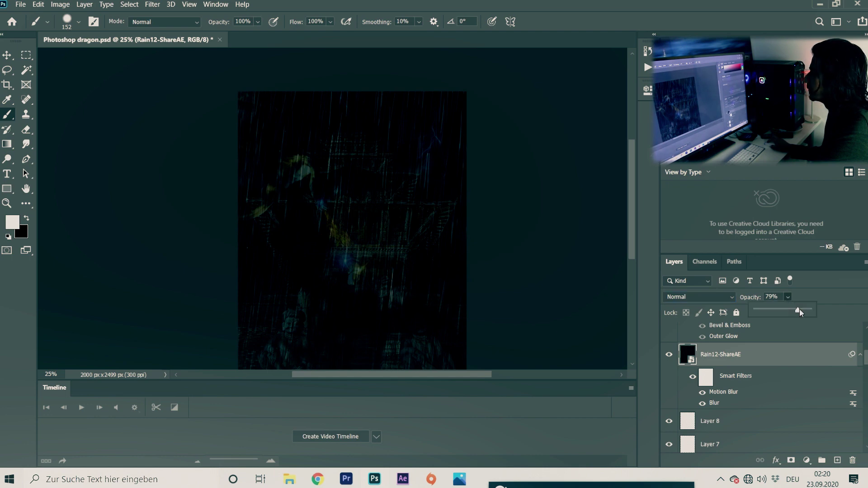
left_click_drag(797, 310, 831, 310)
Set the rain layer to Screen blending with 53% opacity.
left_click(708, 297)
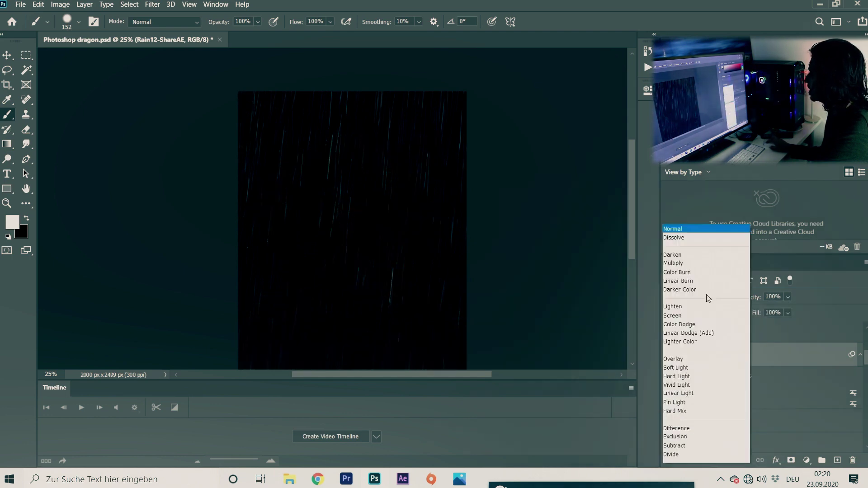
left_click(680, 277)
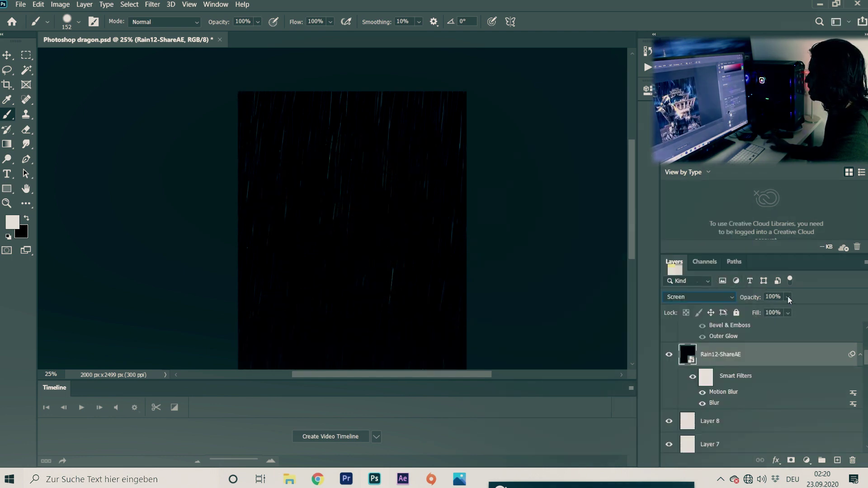
left_click(777, 311)
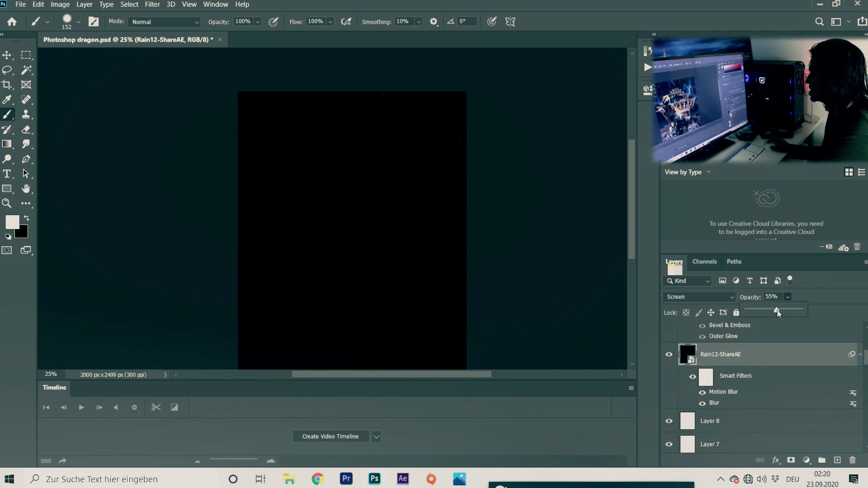
left_click(727, 397)
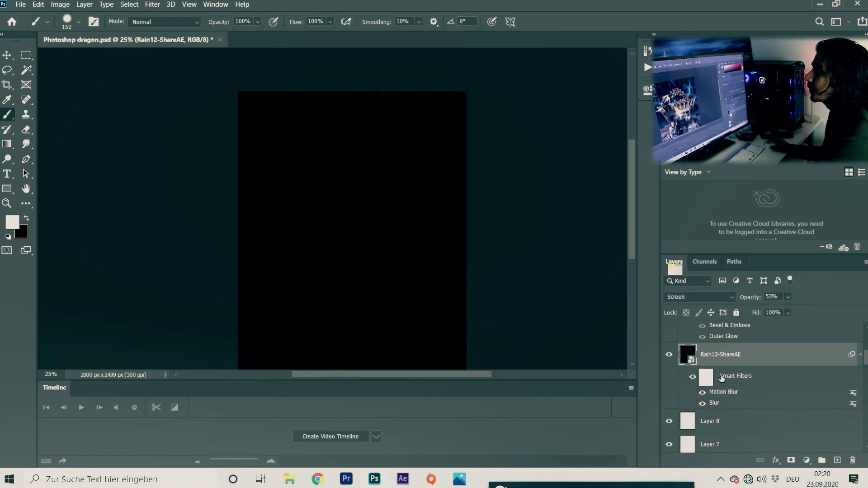
left_click(154, 4)
mouse_move(207, 131)
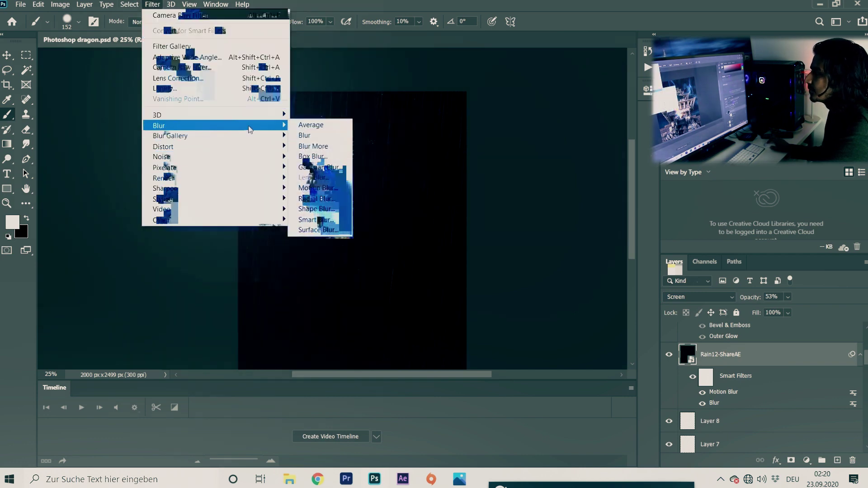
left_click(520, 178)
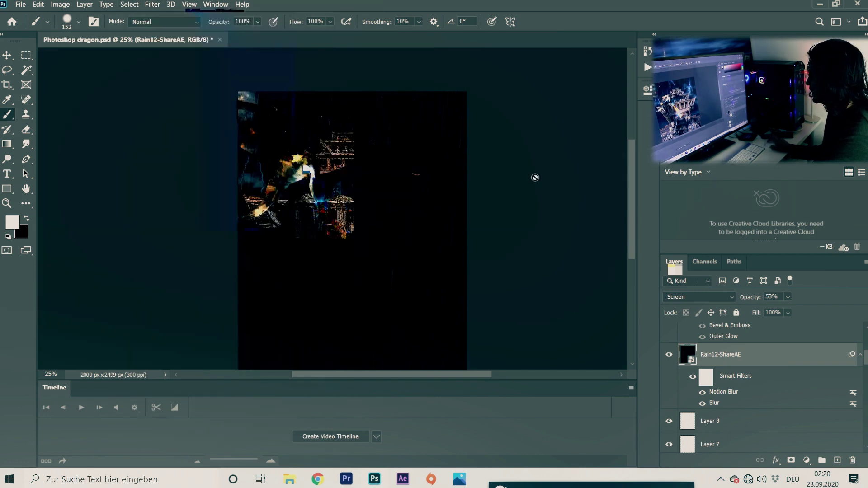
Make the NYATAPOLA title and the small signature layer directly above it visible.
scroll(760, 376, "up", 2)
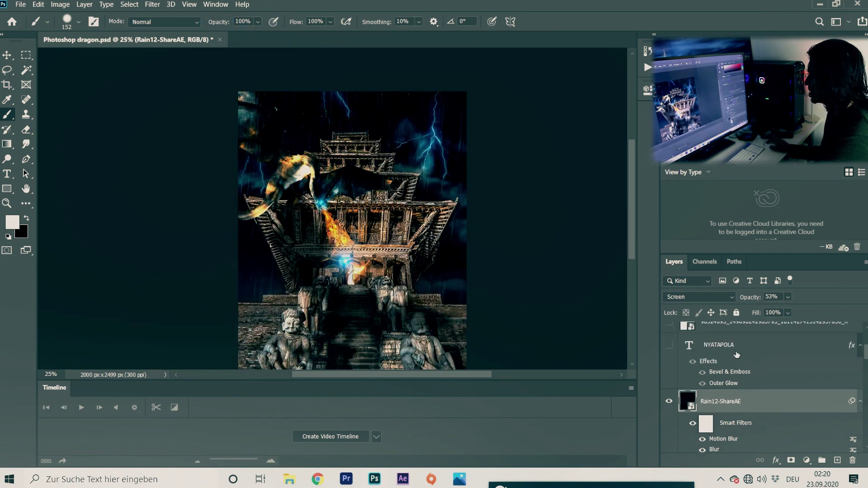
left_click(669, 346)
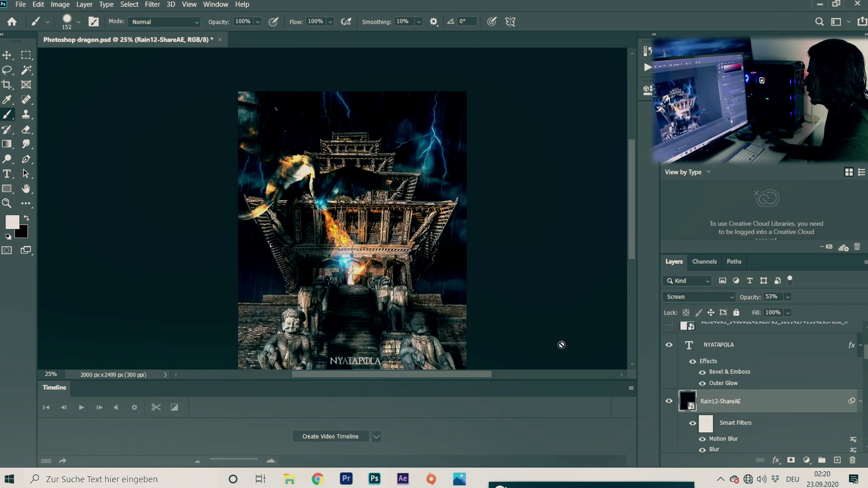
left_click_drag(632, 246, 633, 267)
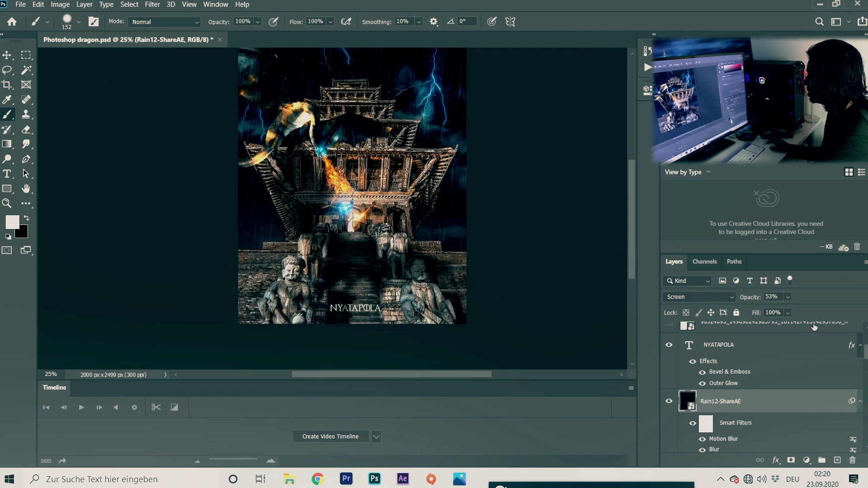
left_click(724, 346)
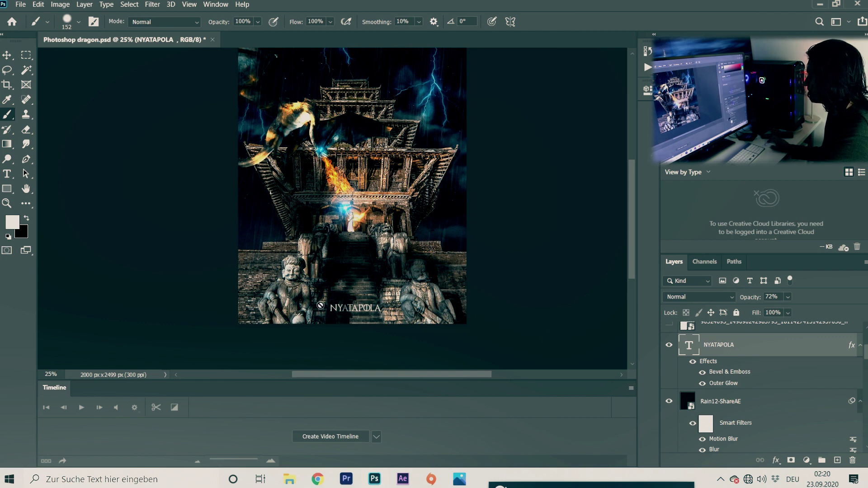
scroll(717, 364, "up", 1)
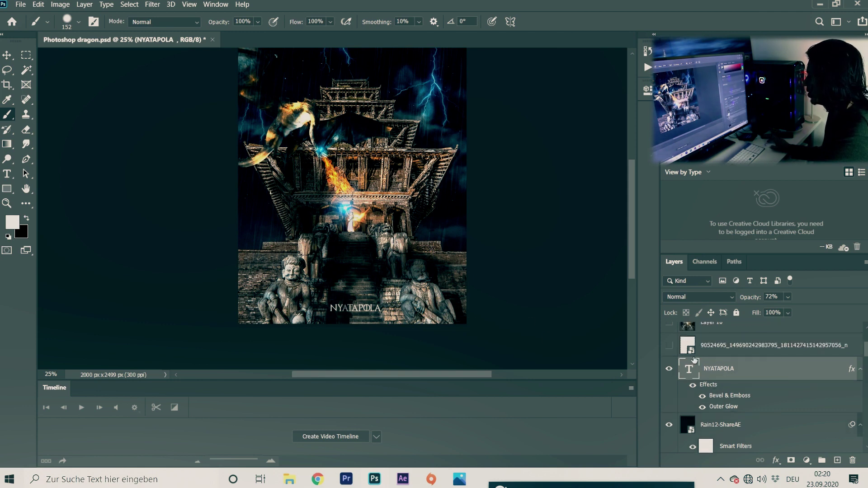
scroll(695, 361, "up", 1)
left_click(669, 369)
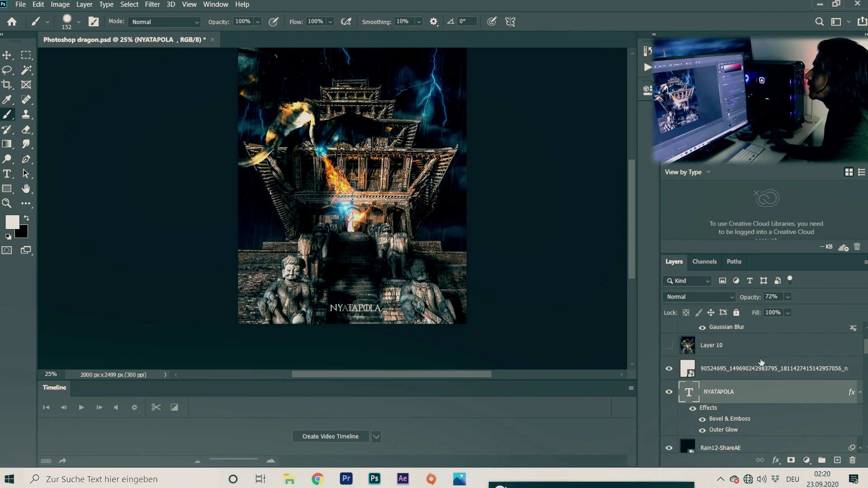
Turn on Layer 10, compare the image with and without it, and leave it visible and selected.
left_click(669, 346)
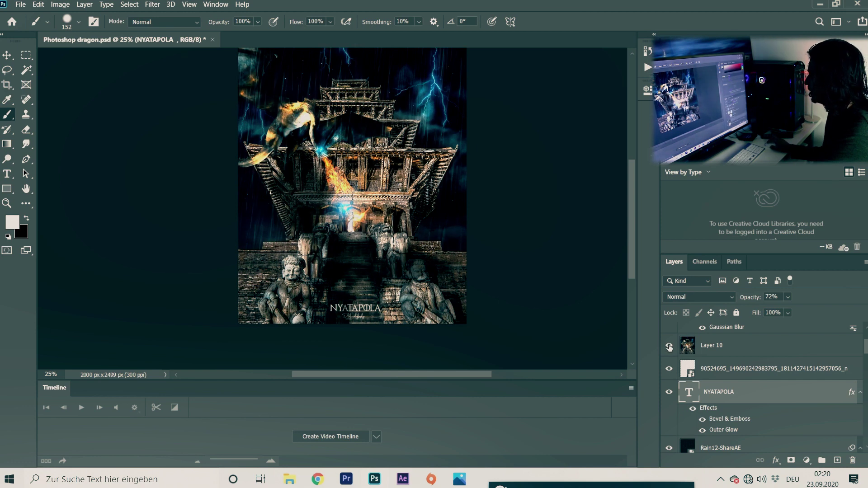
left_click(669, 346)
left_click(669, 347)
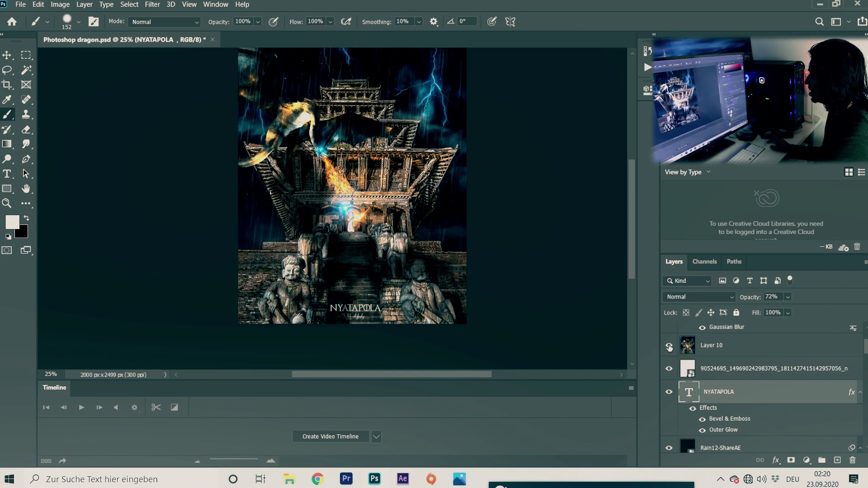
left_click(727, 348)
Make the Soft Light layer named Layer 10 copy visible and bring the whole poster into view.
scroll(729, 348, "up", 1)
scroll(728, 348, "up", 2)
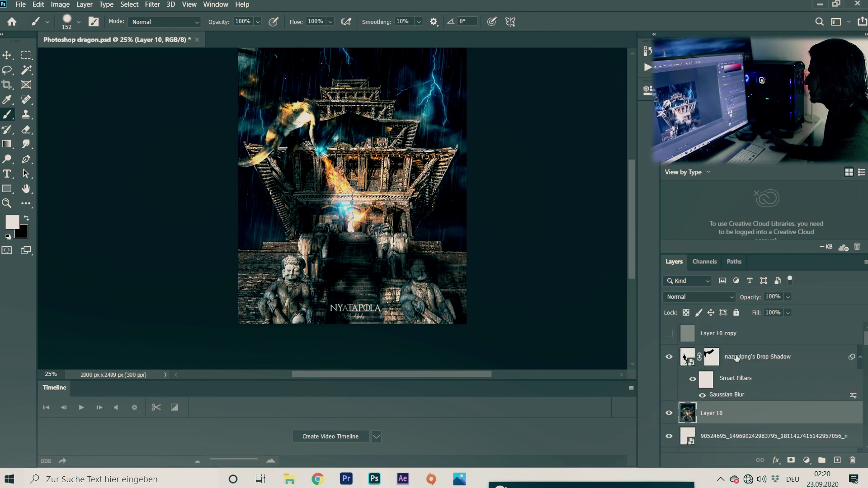
left_click(733, 343)
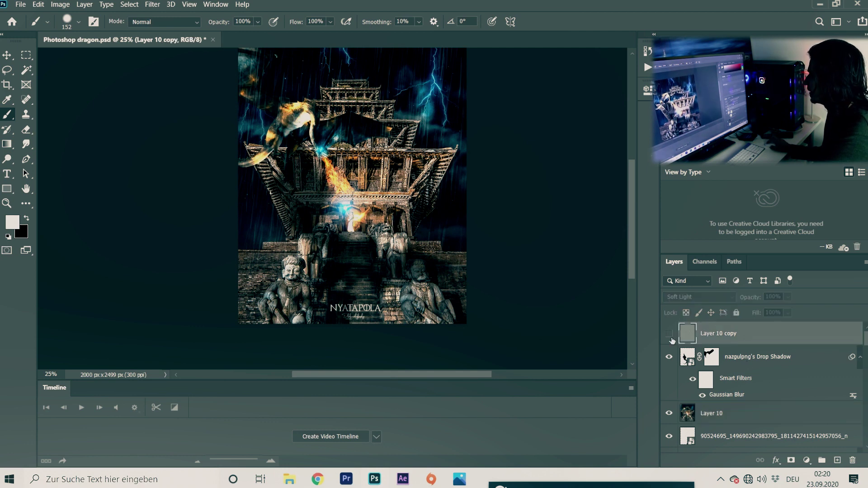
left_click(670, 335)
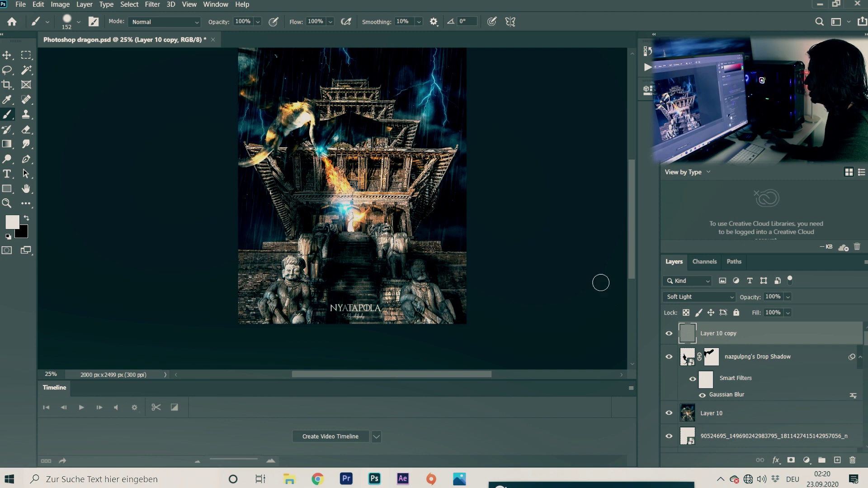
mouse_move(633, 232)
left_mouse_down()
mouse_move(634, 178)
mouse_move(634, 218)
left_mouse_up()
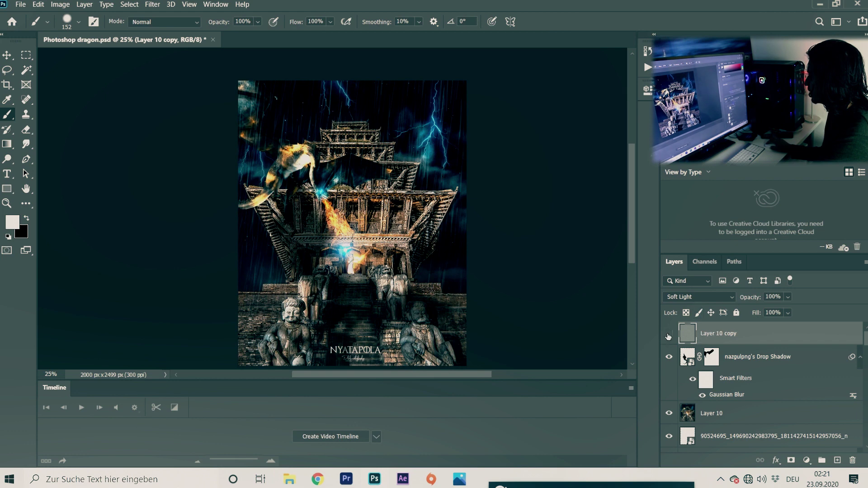
Hide the nazgulpng's Drop Shadow layer, Layer 10, the signature layer and the NYATAPOLA title.
left_click(669, 357)
scroll(670, 363, "down", 2)
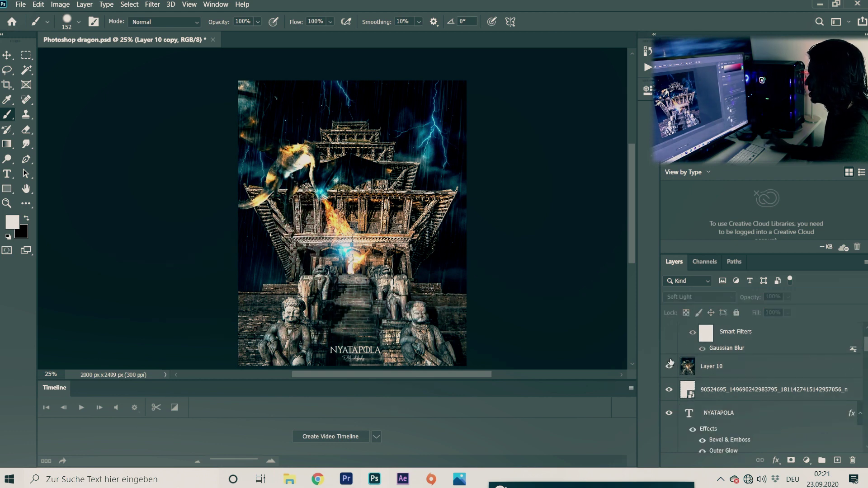
left_click(670, 366)
scroll(670, 366, "down", 1)
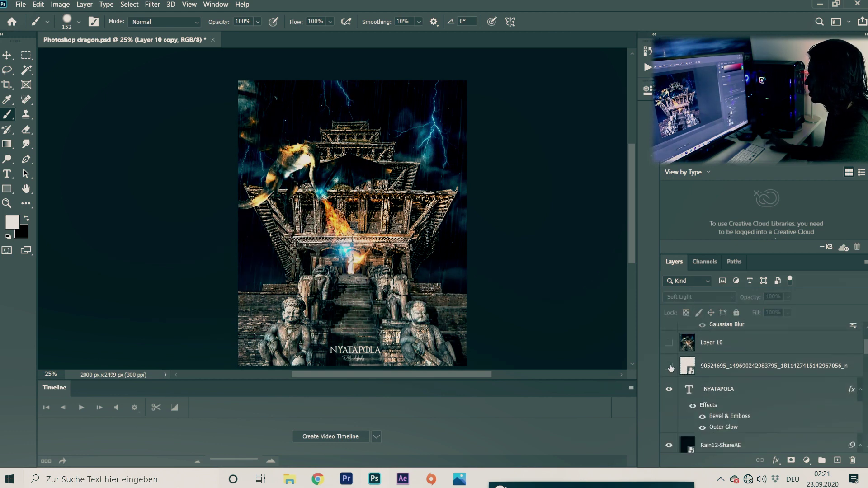
left_click(670, 366)
scroll(670, 367, "down", 1)
left_click(670, 366)
scroll(671, 368, "down", 2)
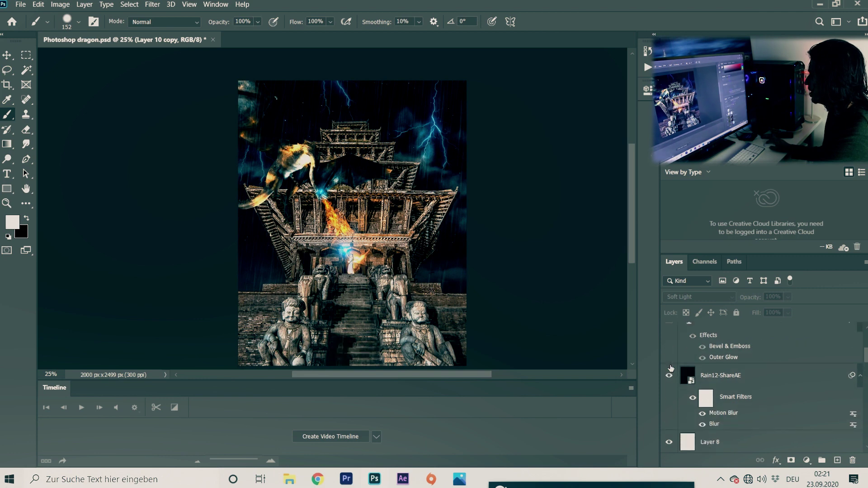
Hide the Rain12-ShareAE layer, Layer 8 and Layer 7.
left_click(666, 378)
scroll(594, 293, "down", 2)
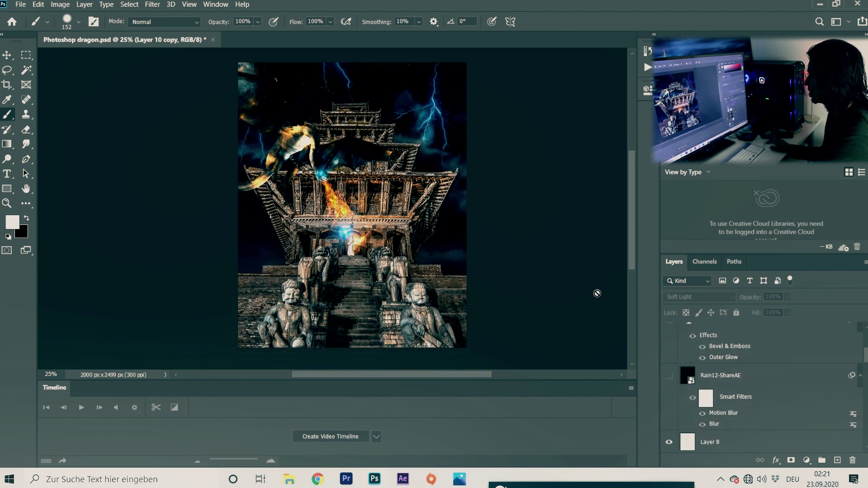
scroll(673, 388, "down", 1)
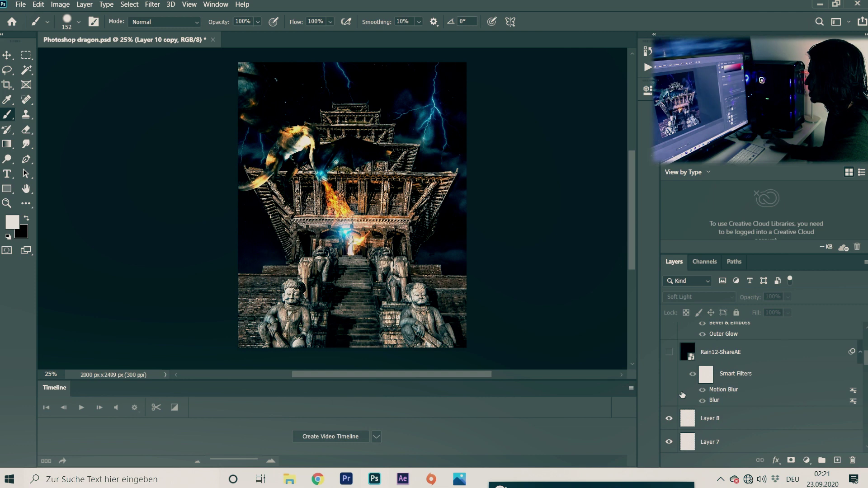
left_click(669, 418)
scroll(670, 419, "down", 2)
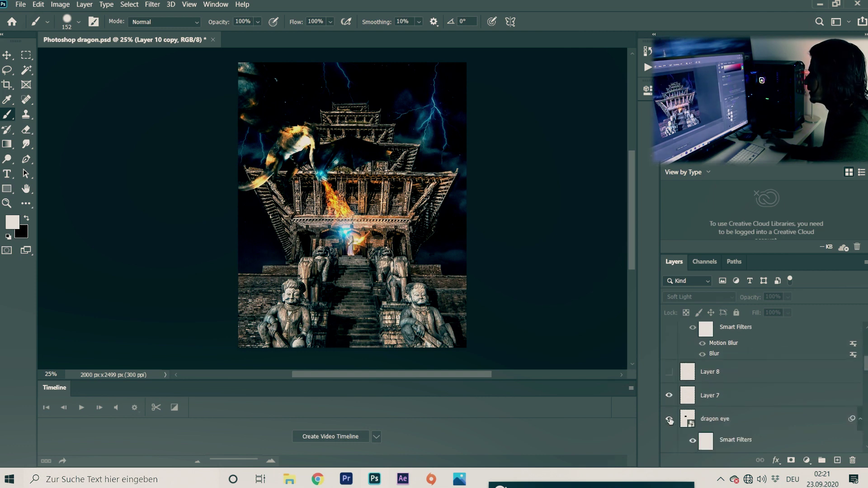
left_click(668, 395)
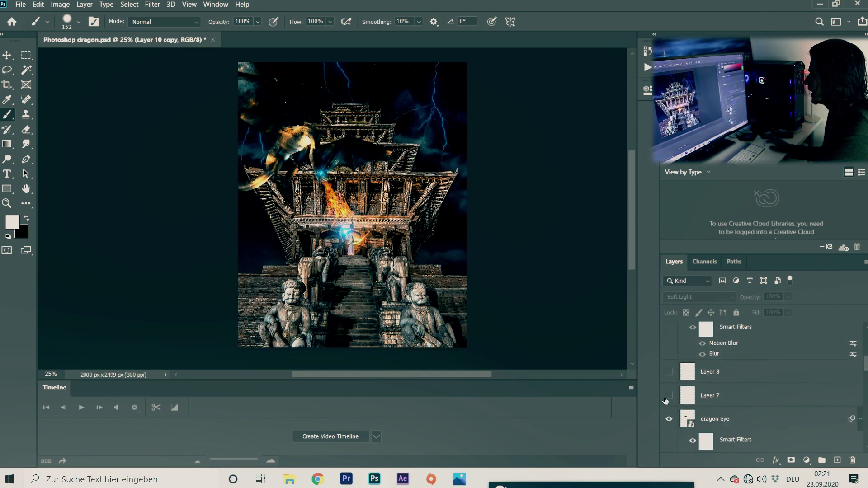
Hide the dragon eye and model power light effects, Layer 6 copy and Layer 6.
left_click(670, 424)
scroll(670, 422, "down", 4)
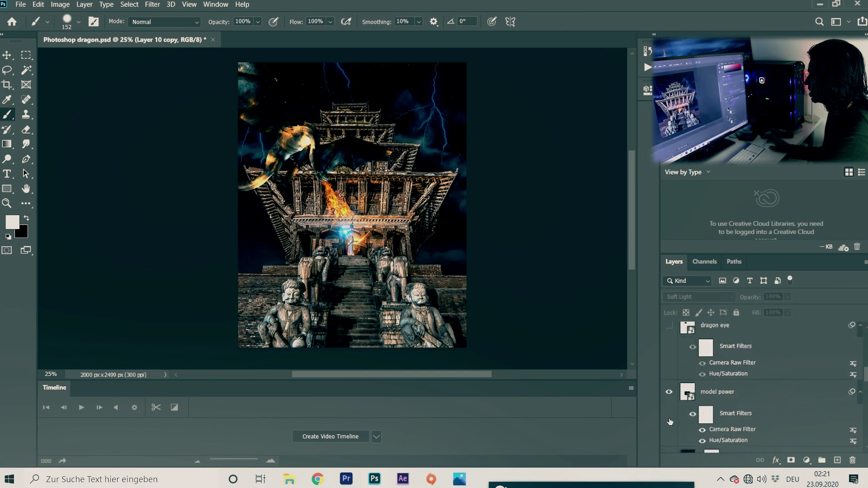
left_click(669, 393)
scroll(668, 397, "down", 3)
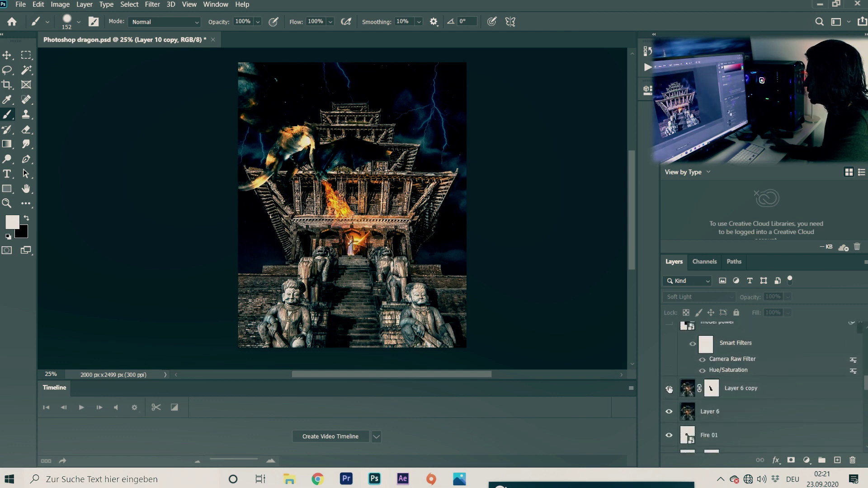
left_click(669, 389)
scroll(669, 389, "down", 1)
left_click(669, 388)
scroll(669, 387, "down", 1)
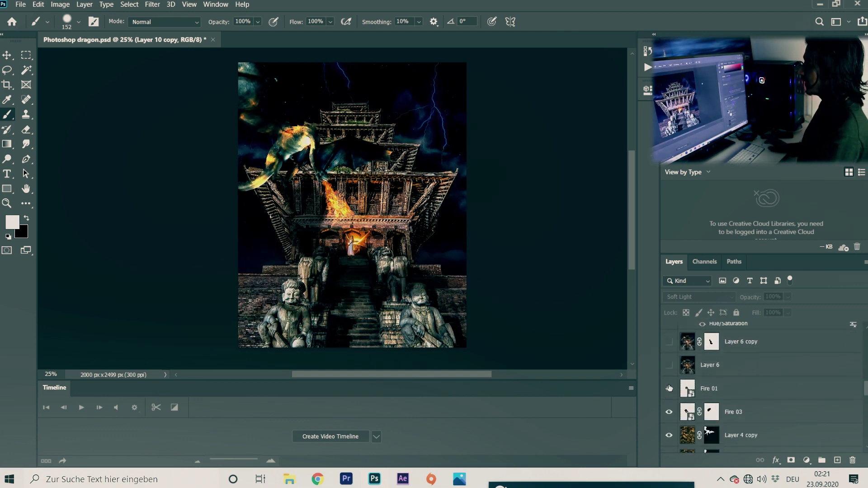
Hide the Fire 01 and Fire 03 layers together with the masked Layer 4 copy and Layer 4.
left_click(669, 388)
scroll(670, 384, "down", 2)
left_click(668, 364)
left_click(668, 388)
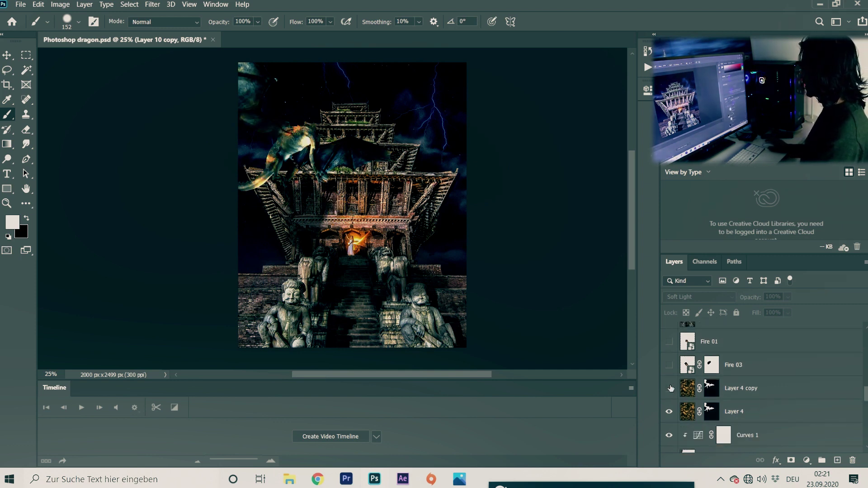
scroll(669, 388, "down", 1)
left_click(668, 388)
scroll(670, 390, "down", 1)
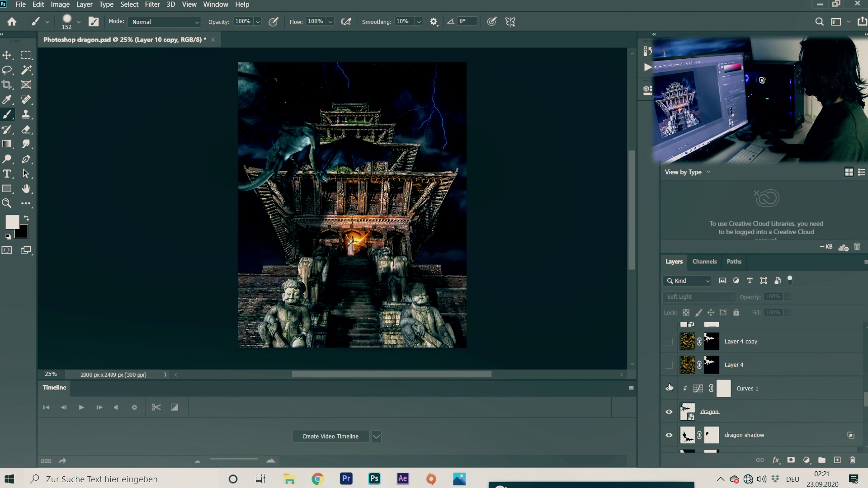
Hide the Curves 1 adjustment, the dragon and the dragon shadow layers.
left_click(669, 388)
scroll(669, 388, "down", 2)
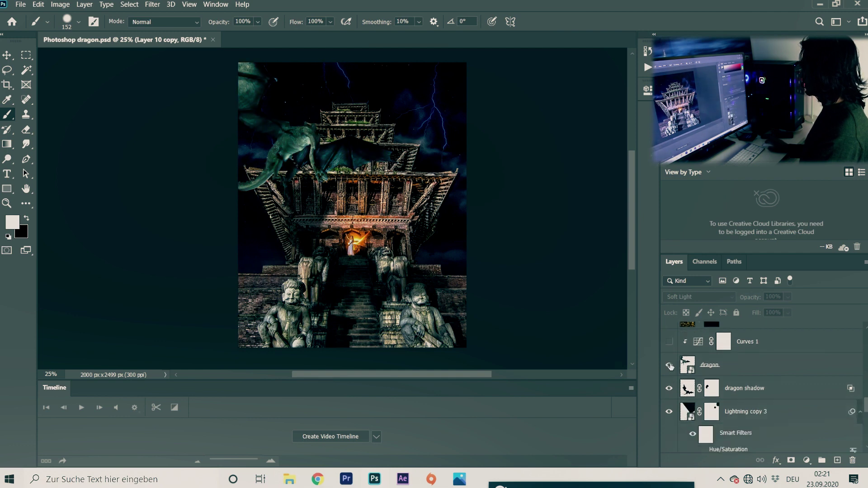
left_click(670, 366)
scroll(670, 366, "down", 1)
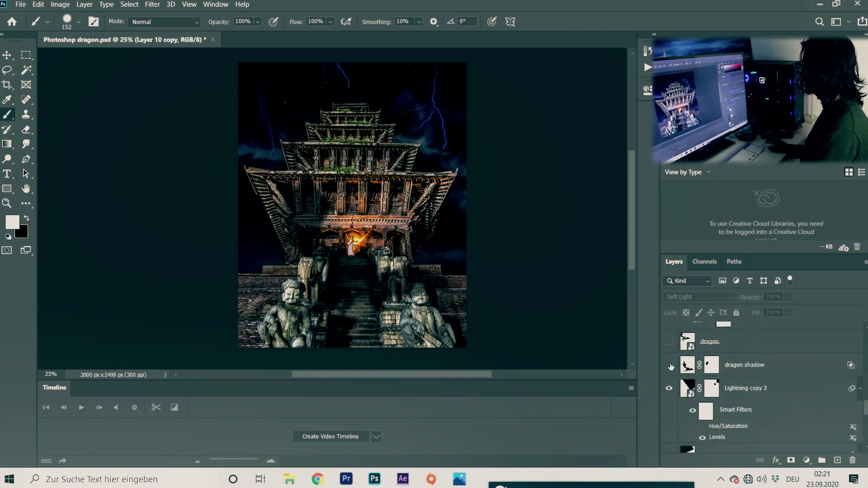
left_click(671, 366)
scroll(671, 367, "down", 2)
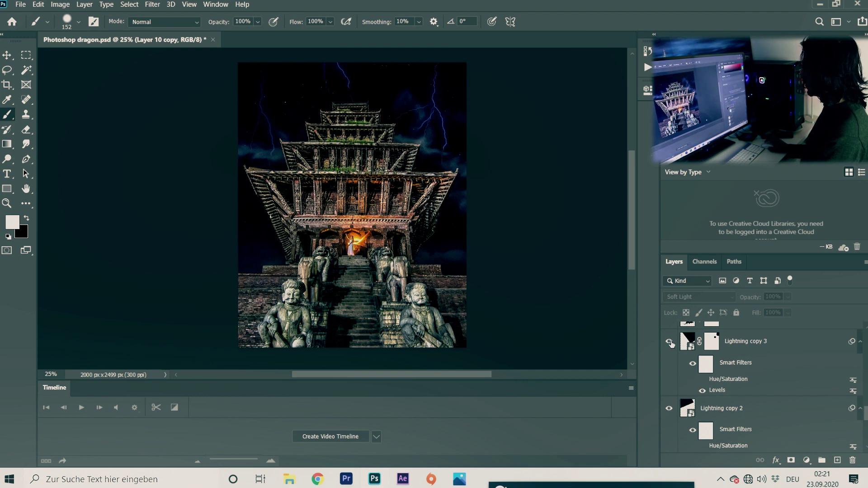
Hide the four lightning layers: Lightning copy 3, Lightning copy 2, Lightning and Lightning copy.
scroll(668, 379, "down", 2)
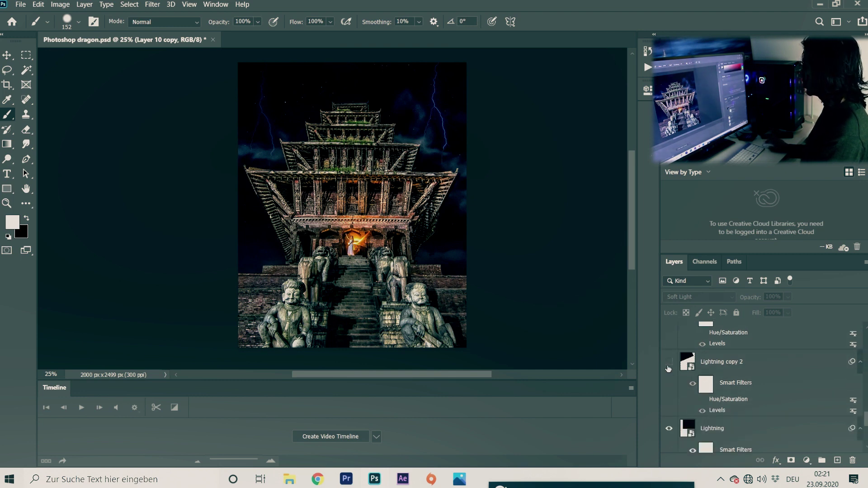
scroll(669, 368, "down", 2)
scroll(670, 375, "down", 2)
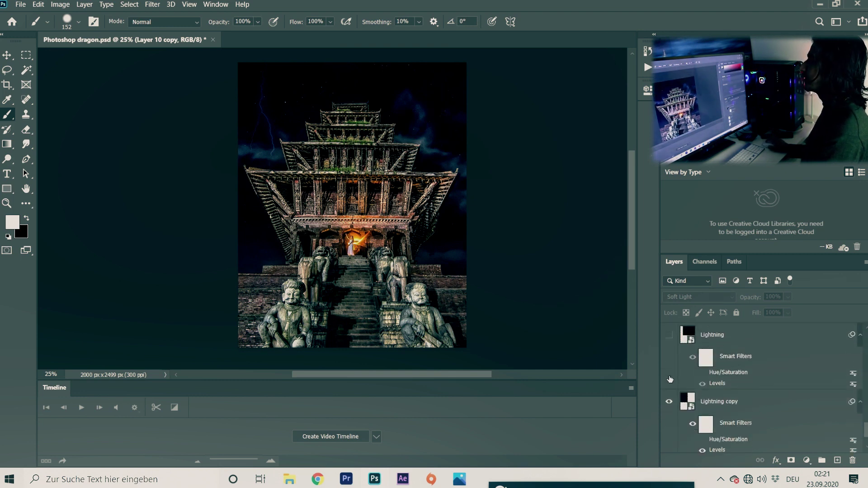
scroll(670, 410, "down", 2)
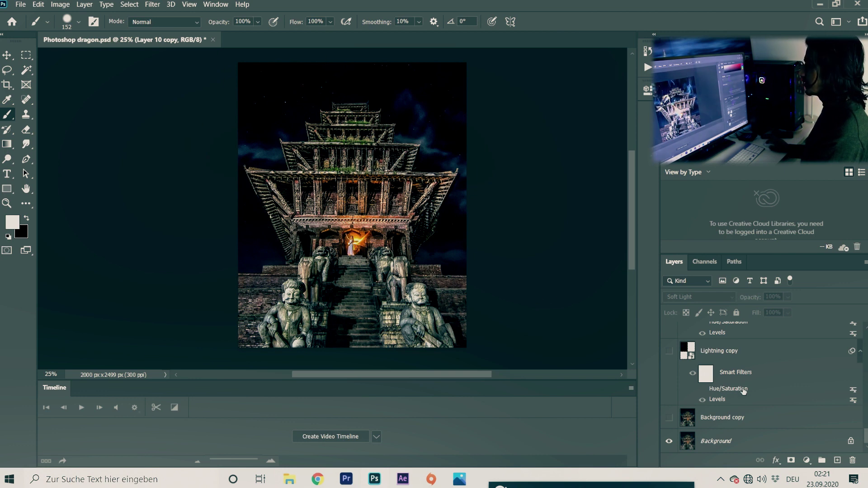
scroll(733, 379, "up", 2)
scroll(733, 379, "up", 8)
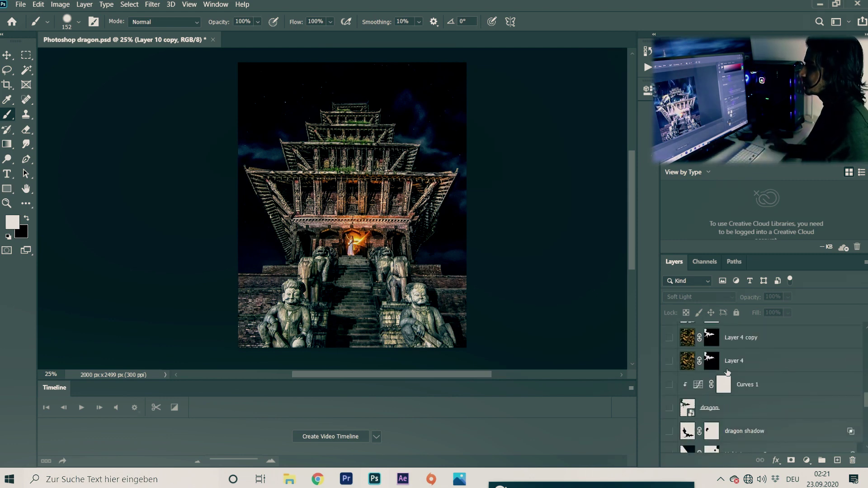